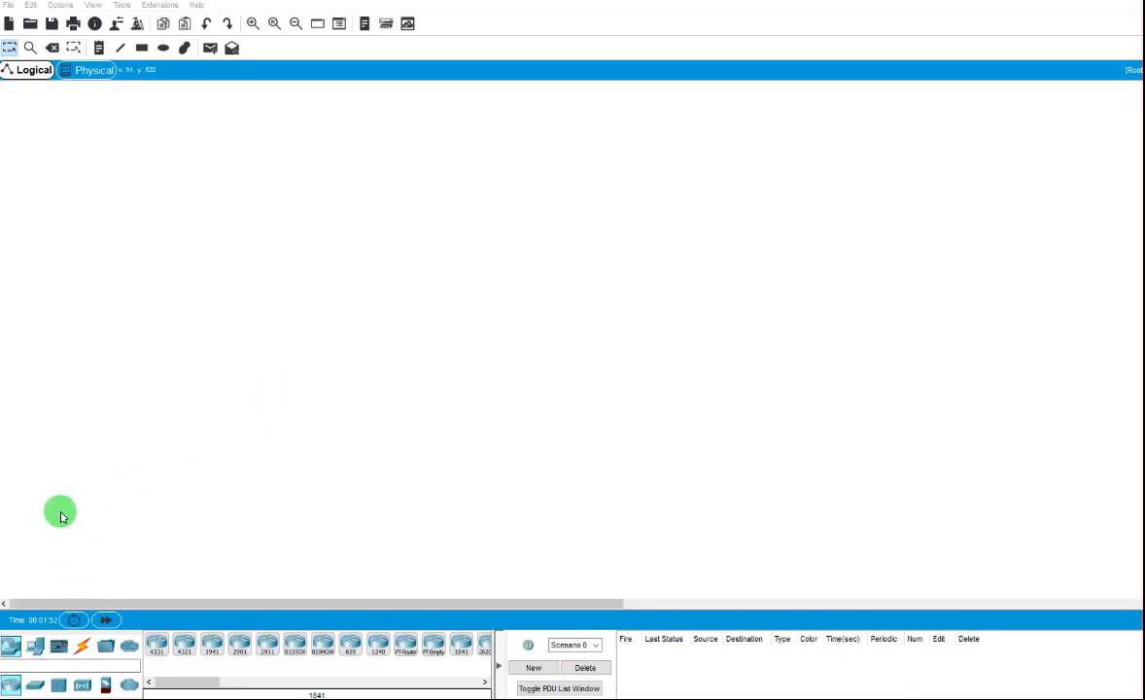
Place four PCs in the workspace, one vertical pair on the far left and another pair well to its right.
left_click(35, 648)
left_click_drag(157, 645, 102, 428)
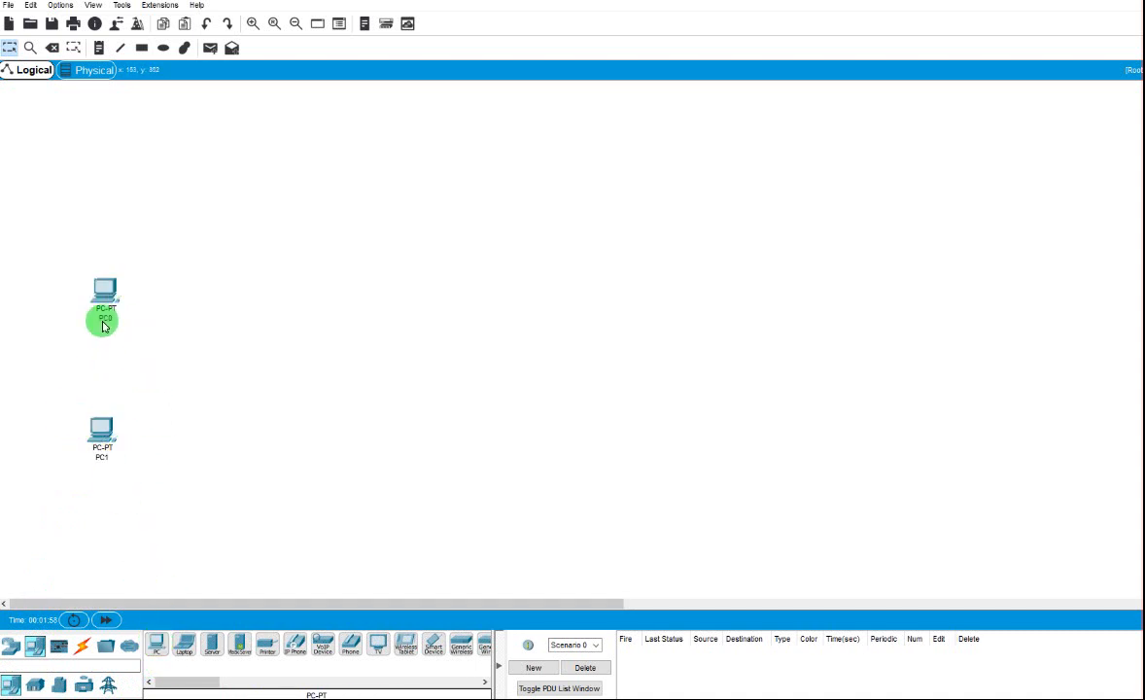
left_click_drag(97, 297, 81, 294)
left_click_drag(115, 434, 89, 395)
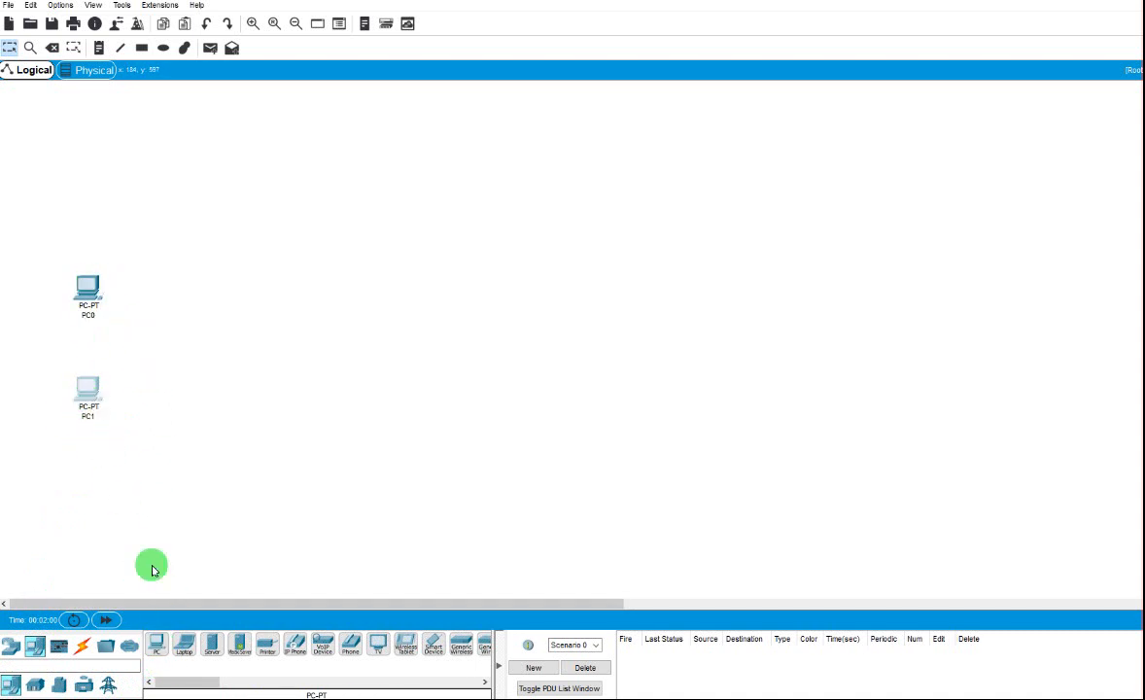
left_click_drag(155, 650, 569, 282)
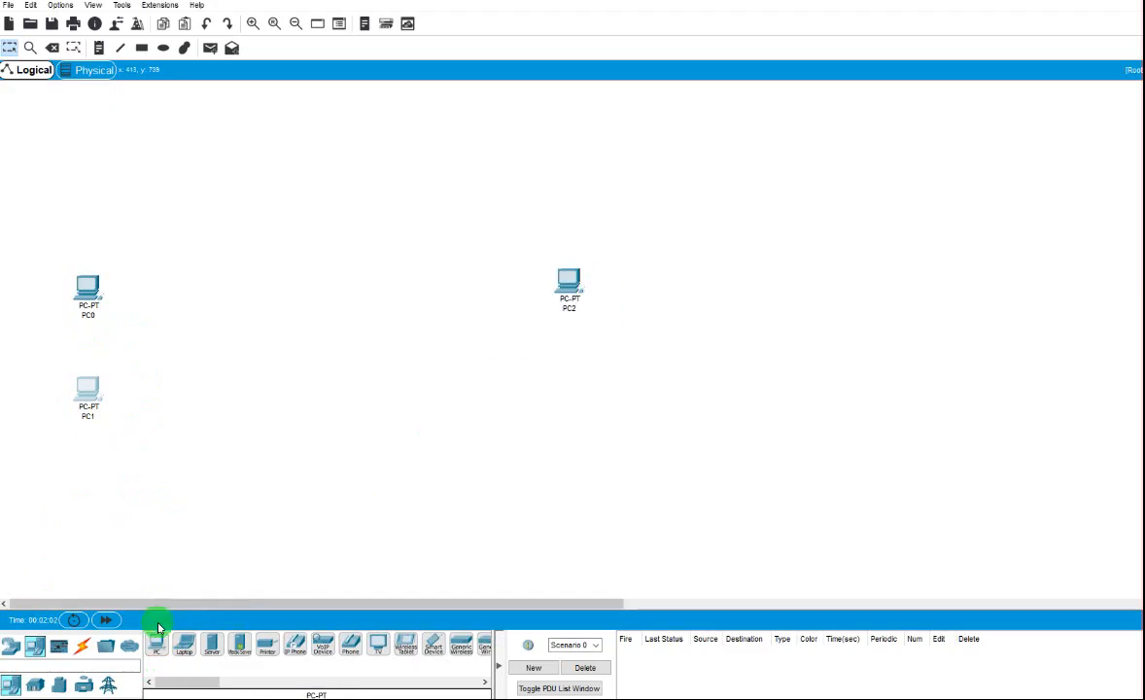
left_click_drag(155, 650, 571, 387)
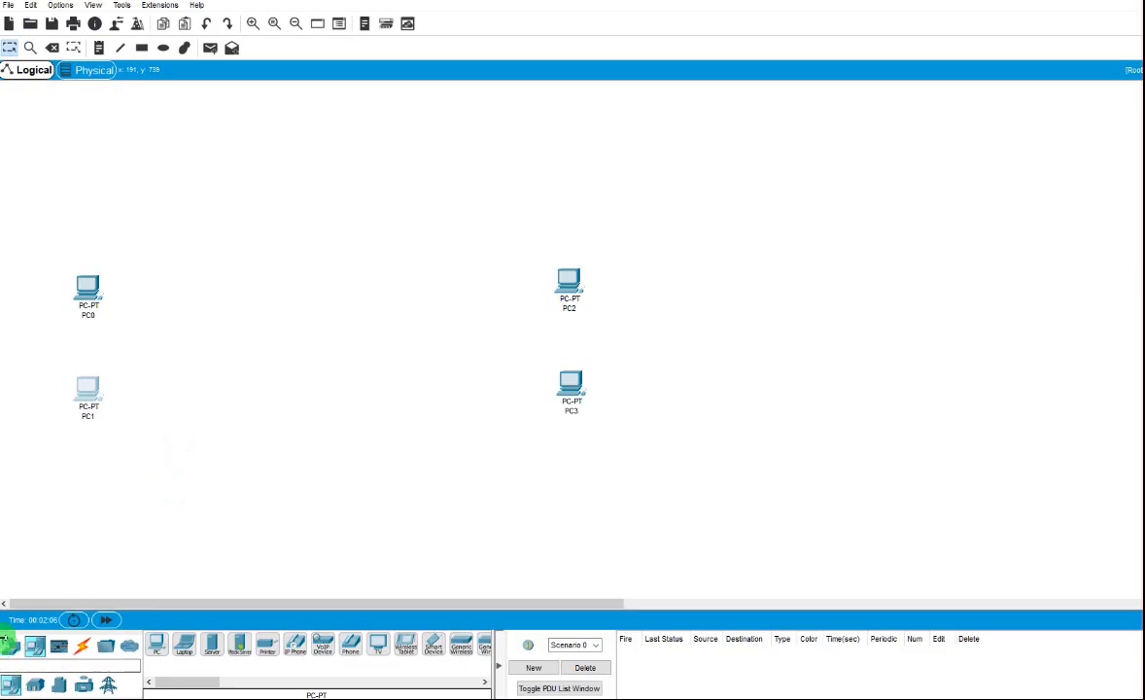
Add a PT-Switch beside each PC pair, and shift PC2, PC3 and their switch further right to make room.
left_click(10, 653)
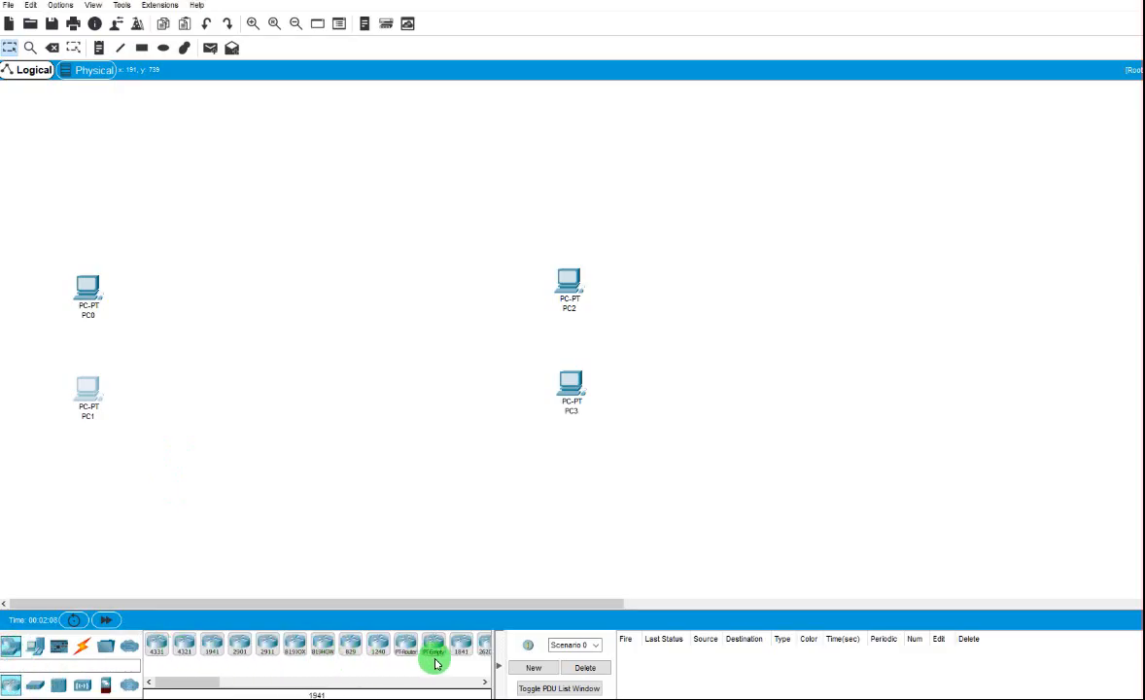
left_click(33, 684)
left_click(183, 643)
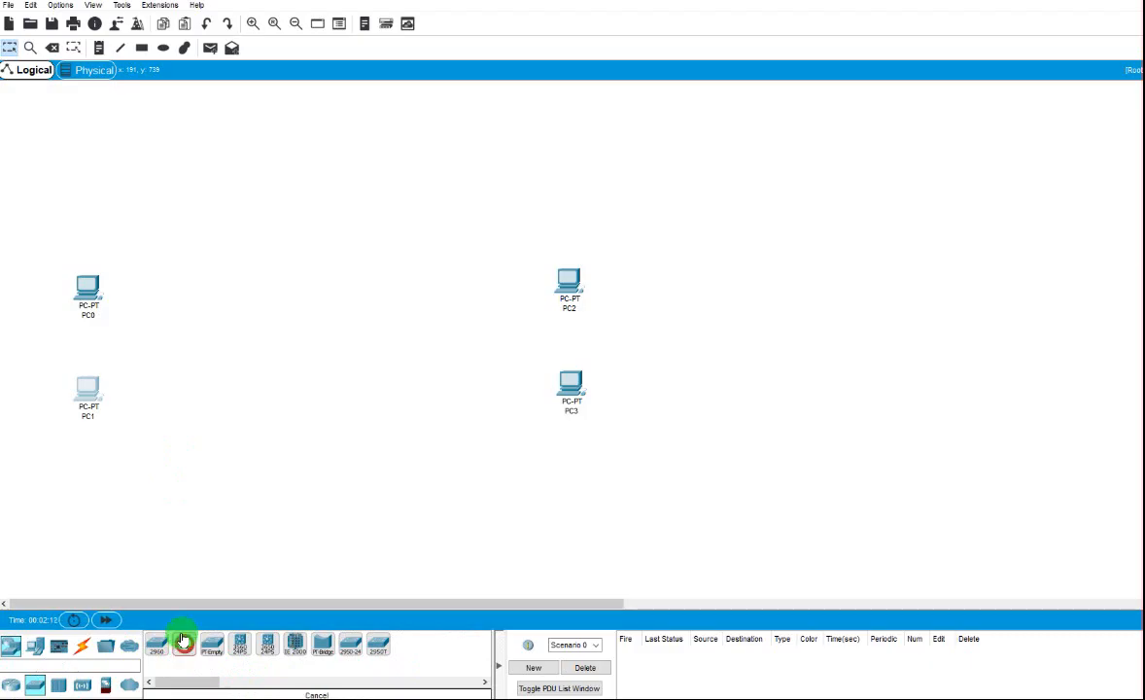
left_click(176, 342)
left_click(181, 644)
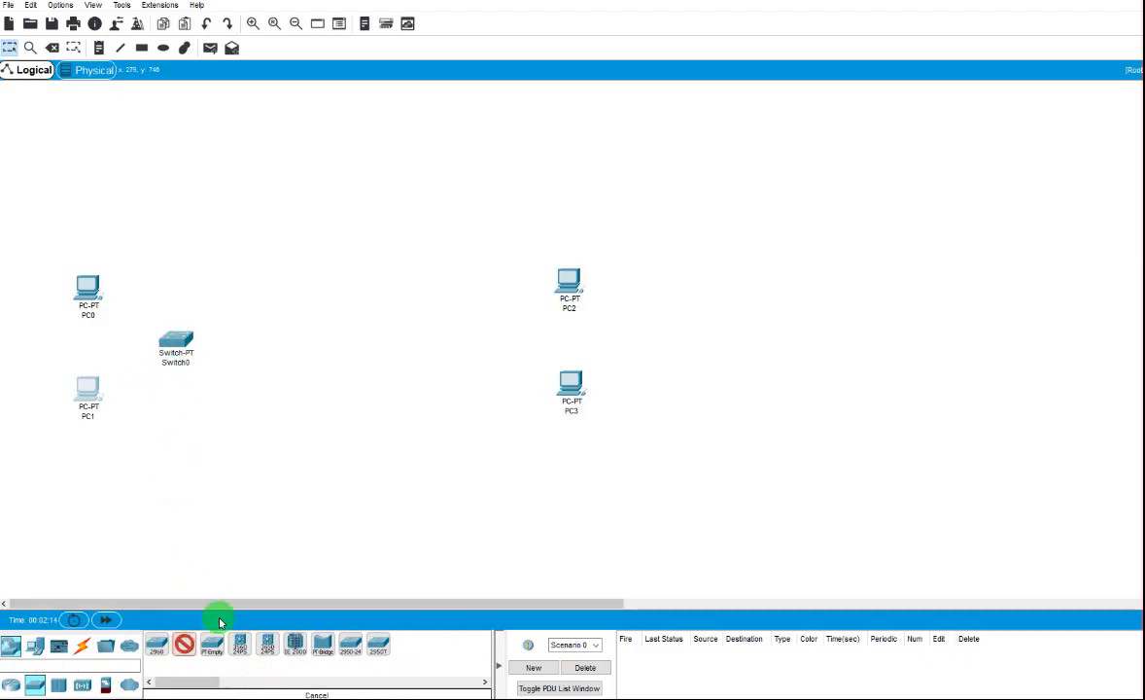
left_click(479, 332)
left_click_drag(639, 443, 585, 333)
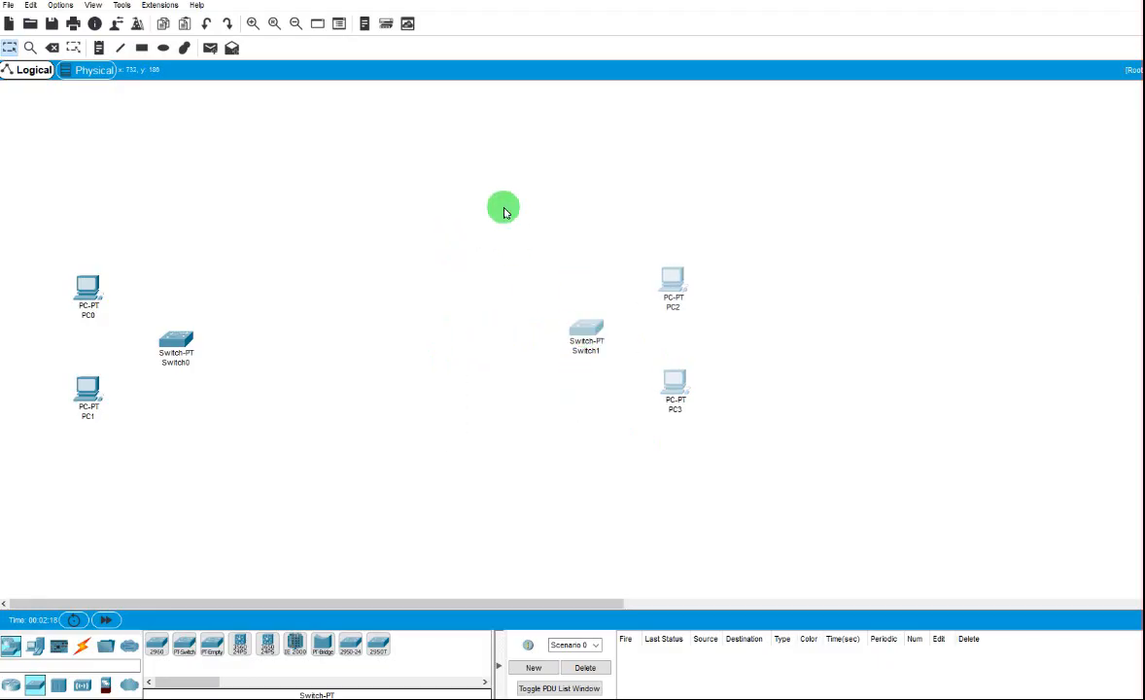
Place two PT-Routers side by side between the two switches.
left_click(12, 684)
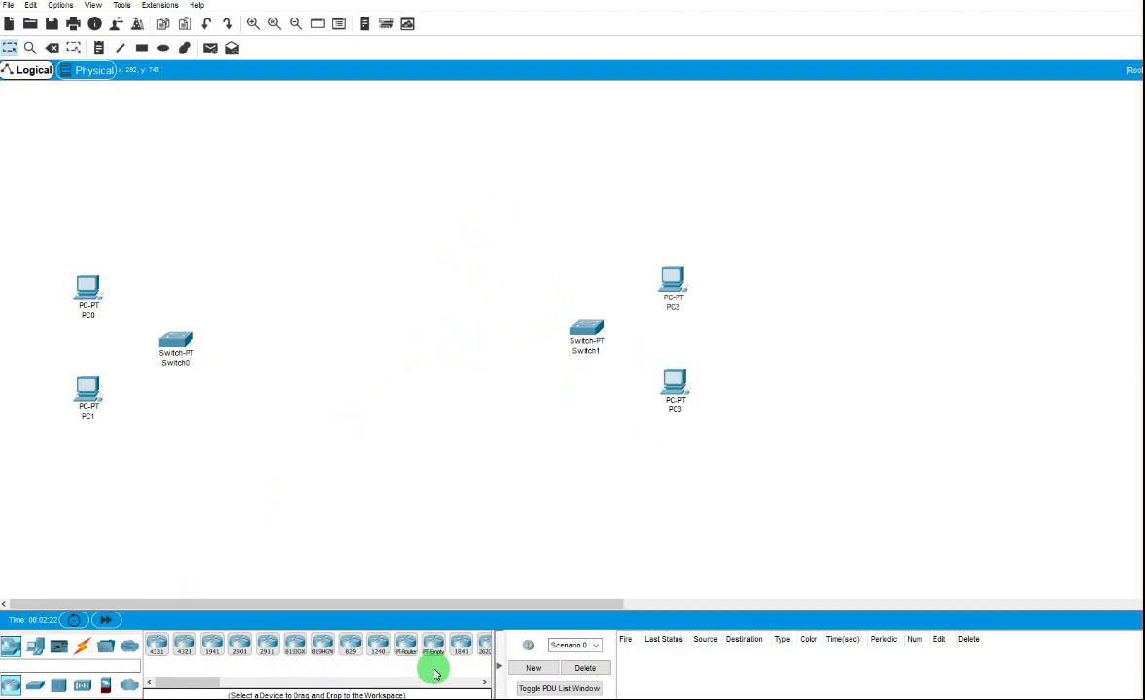
left_click(405, 644)
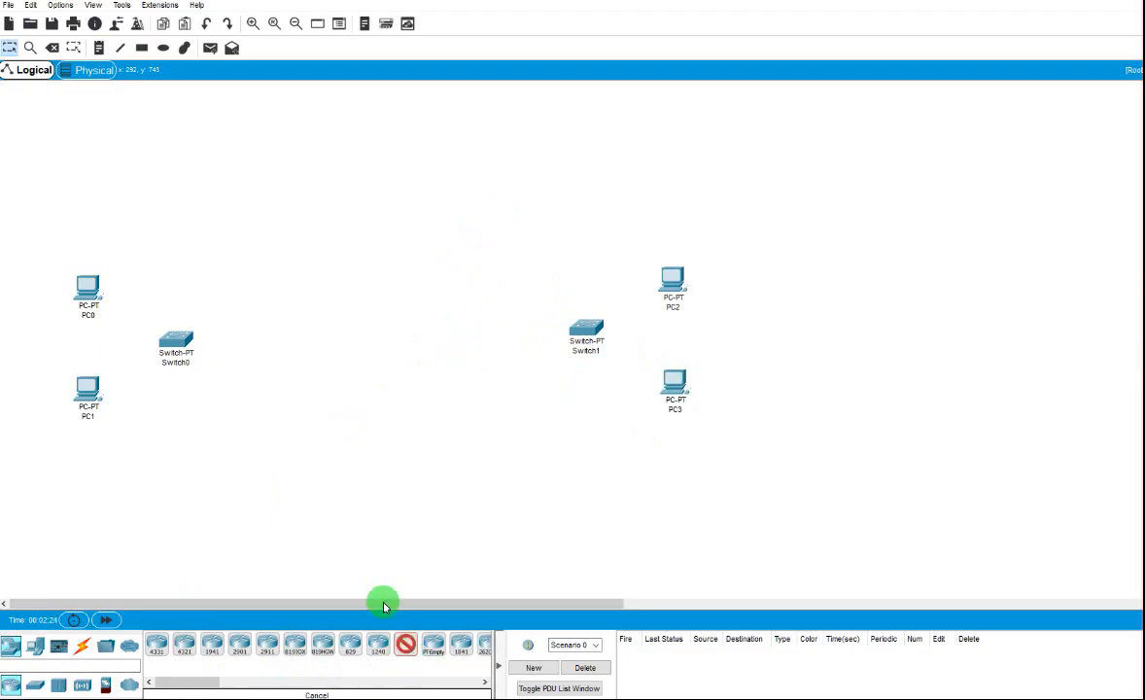
left_click(302, 334)
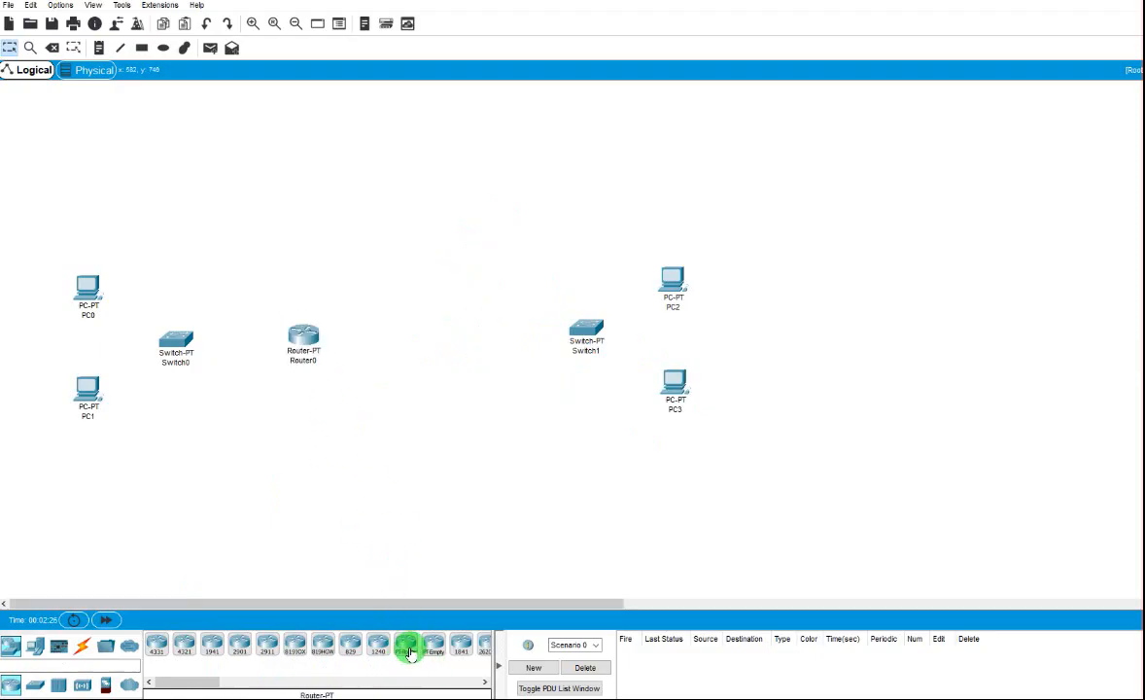
left_click(453, 332)
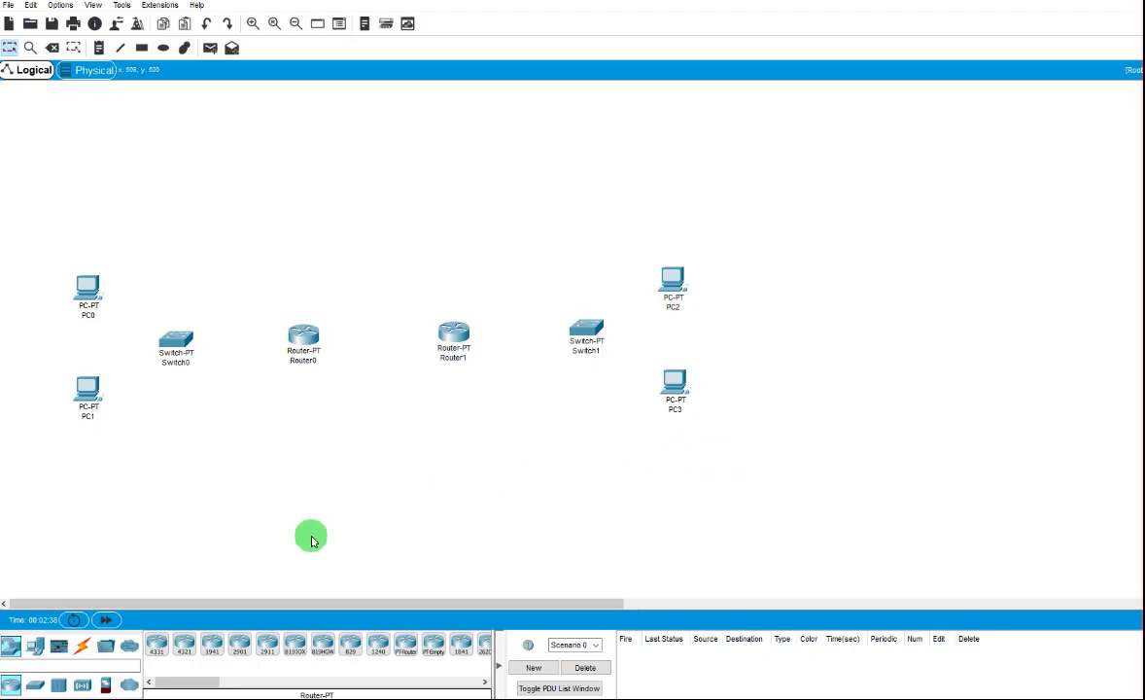
Connect PC0 to Switch0's FastEthernet0/1 port with a copper straight-through cable.
left_click(85, 648)
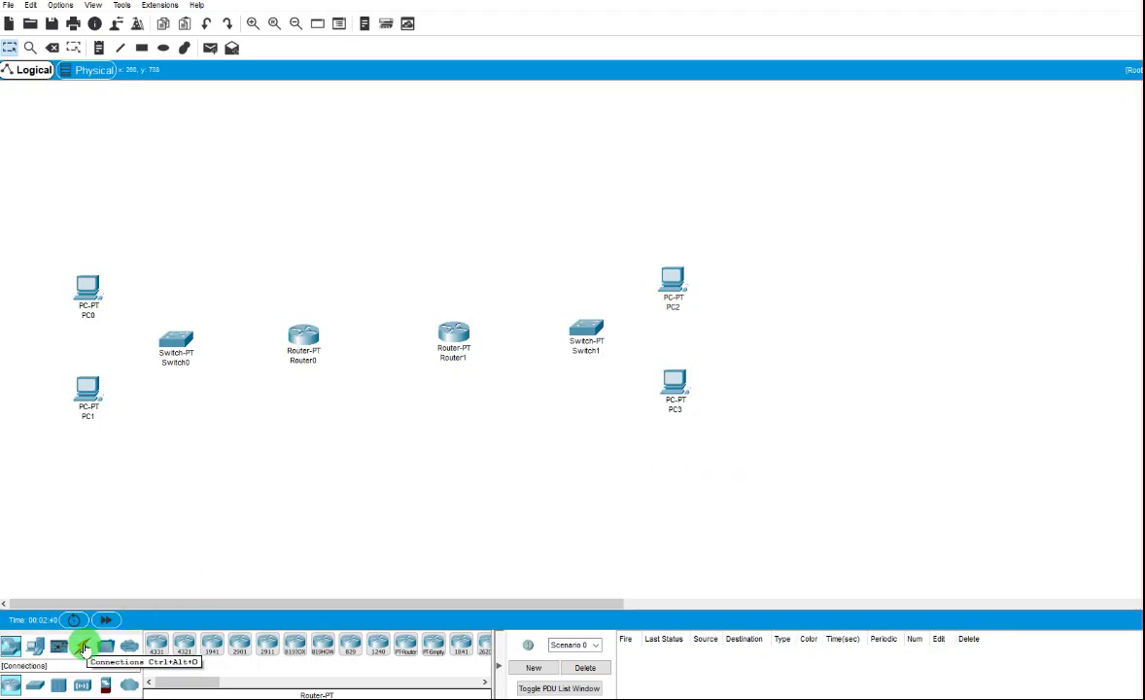
left_click(215, 647)
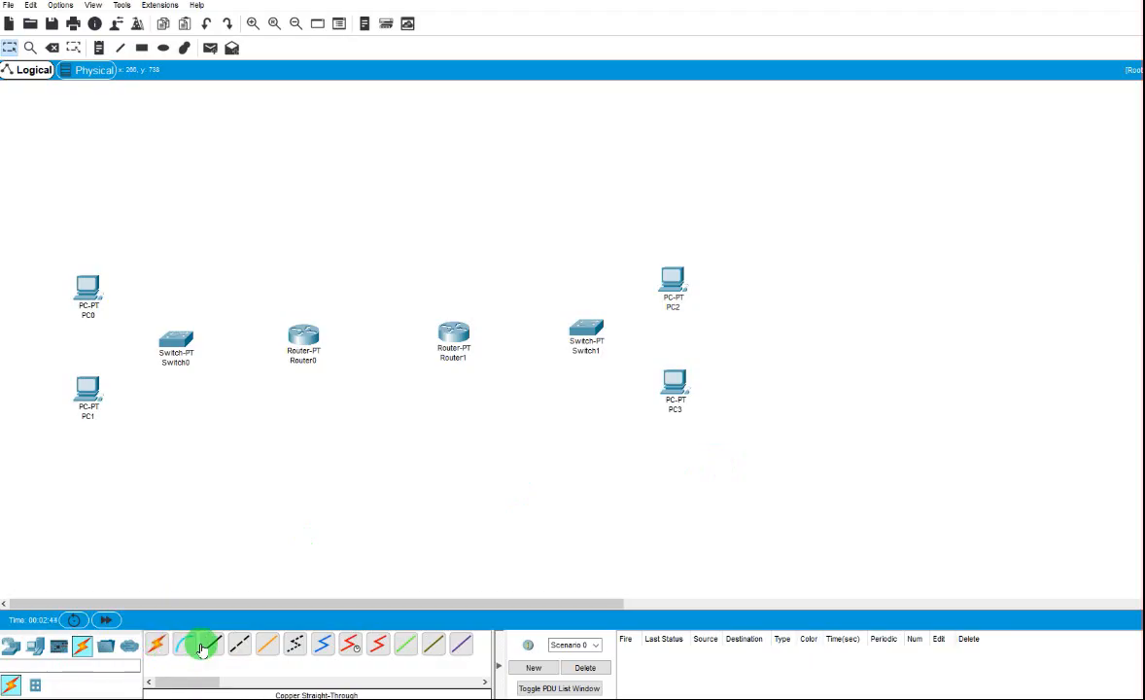
left_click(210, 646)
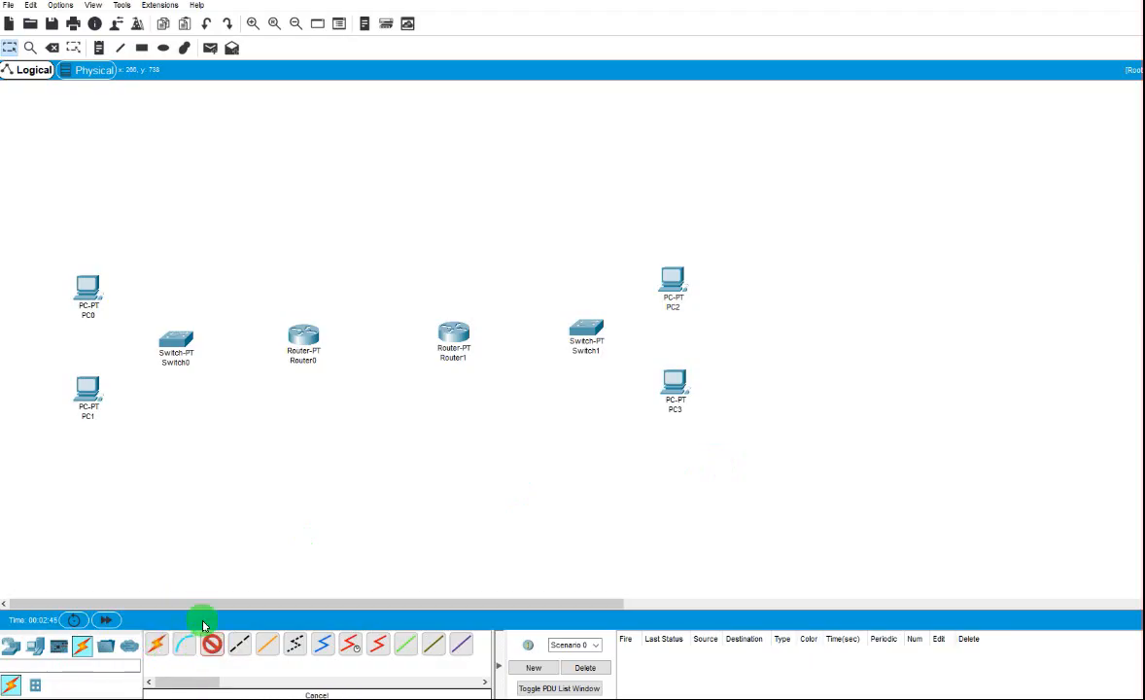
left_click(85, 284)
left_click(155, 330)
left_click(171, 338)
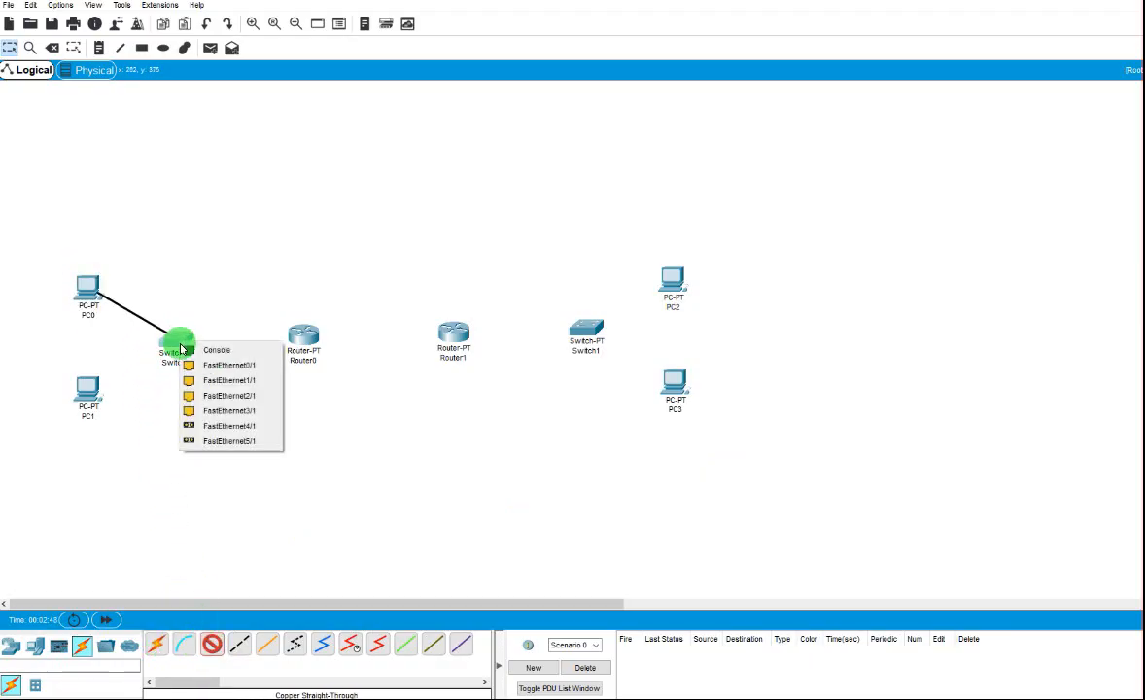
left_click(245, 367)
Connect PC1's FastEthernet0 port to Switch0's FastEthernet1/1 port with a copper straight-through cable.
left_click(210, 645)
left_click(85, 389)
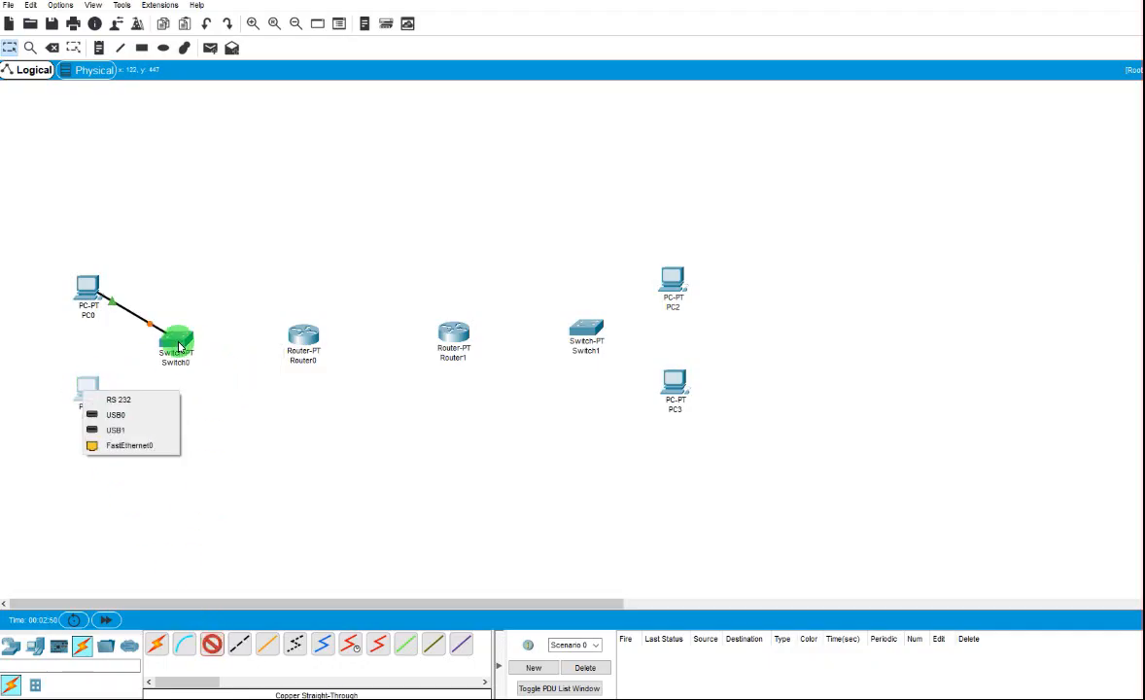
left_click(97, 444)
left_click(176, 343)
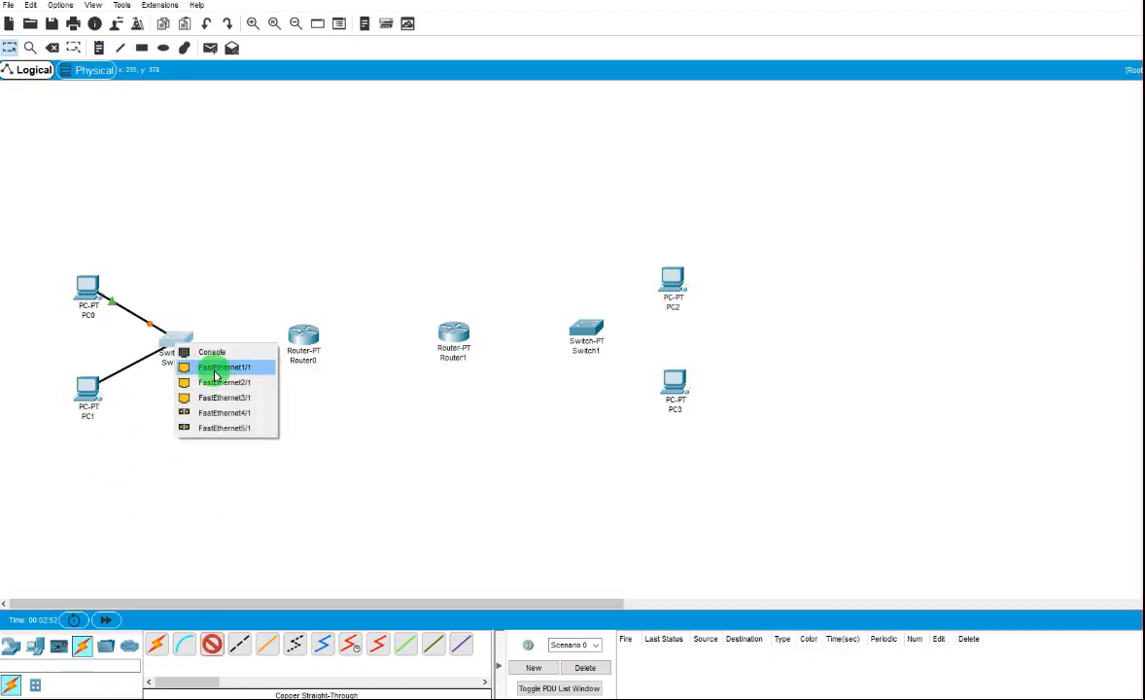
left_click(216, 370)
Connect Switch0 to Router0's FastEthernet0/0 port with a copper straight-through cable.
left_click(214, 645)
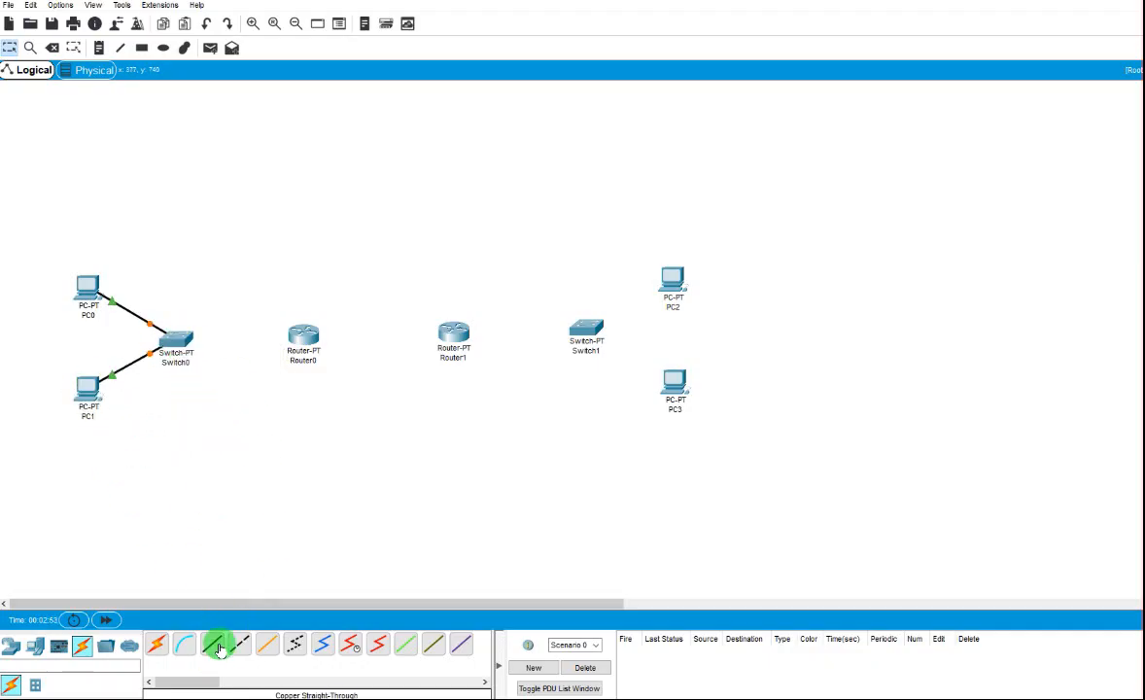
left_click(190, 340)
left_click(223, 356)
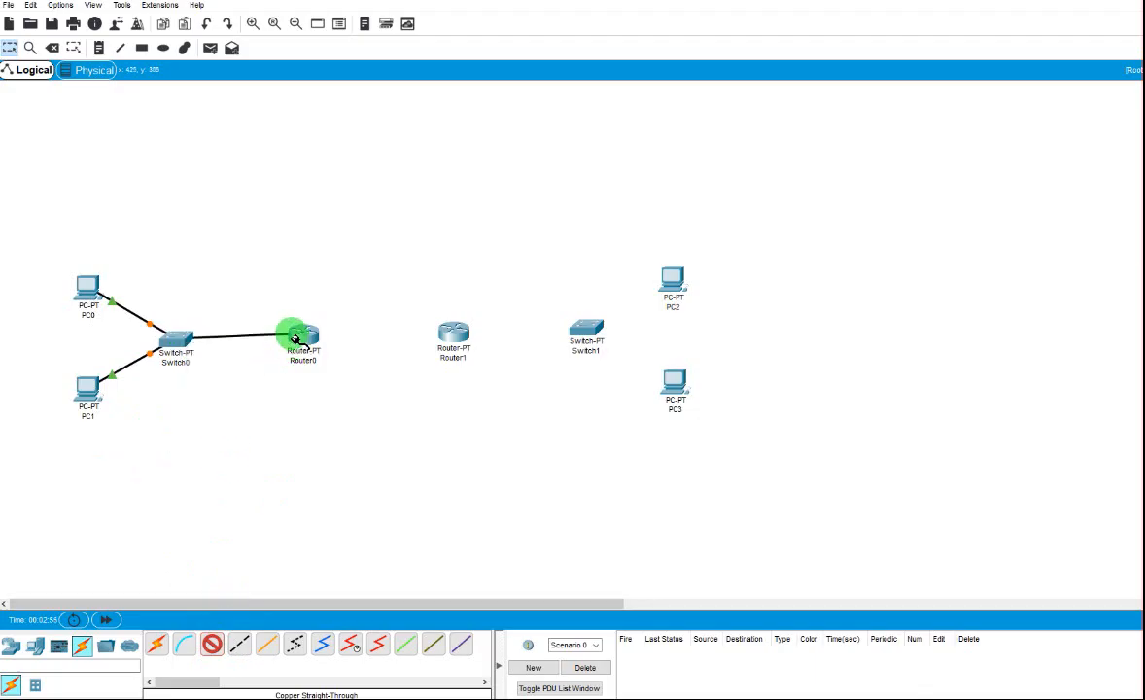
left_click(296, 338)
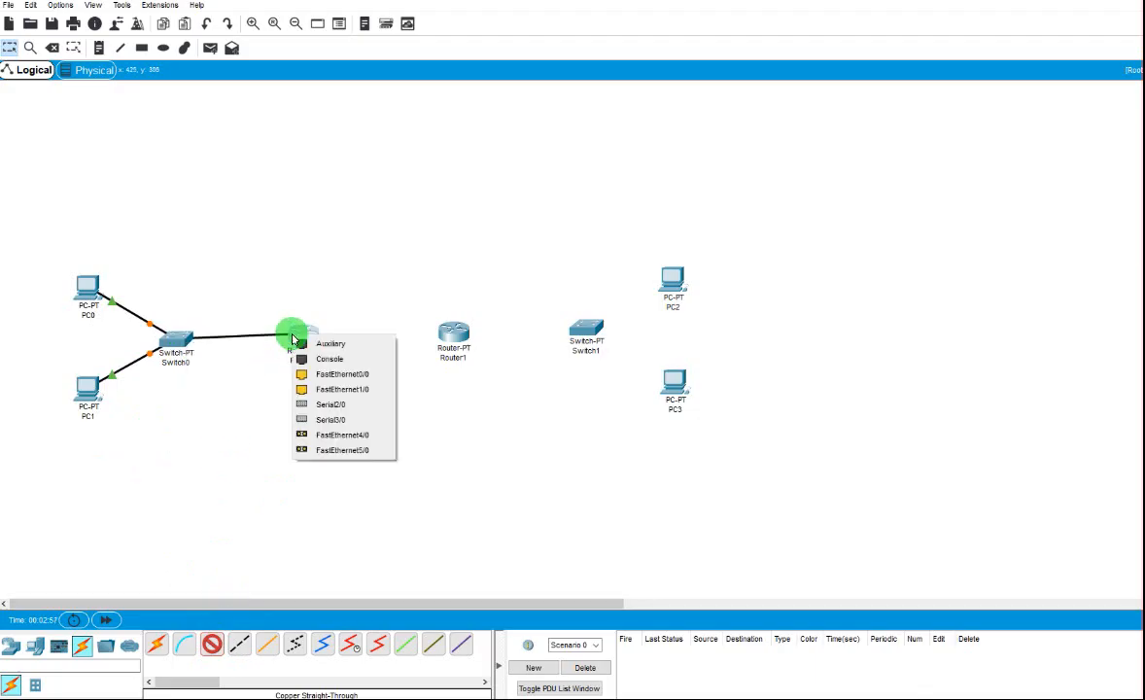
left_click(342, 375)
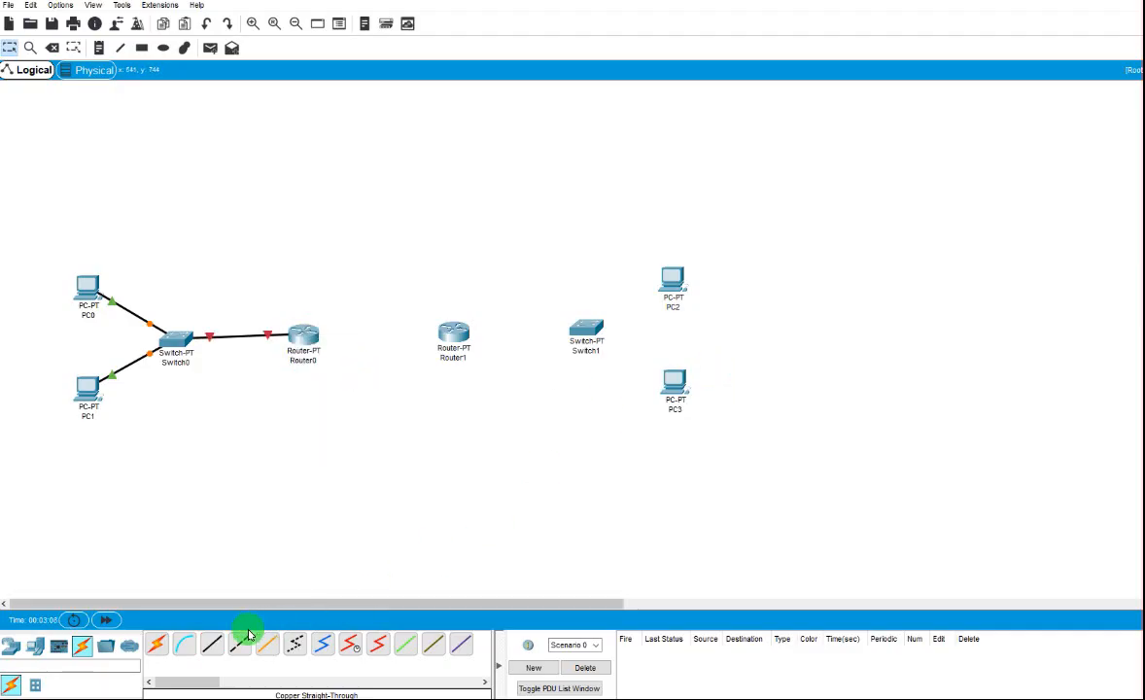
Connect PC2 to Switch1 with a copper straight-through cable.
left_click(200, 648)
left_click(671, 281)
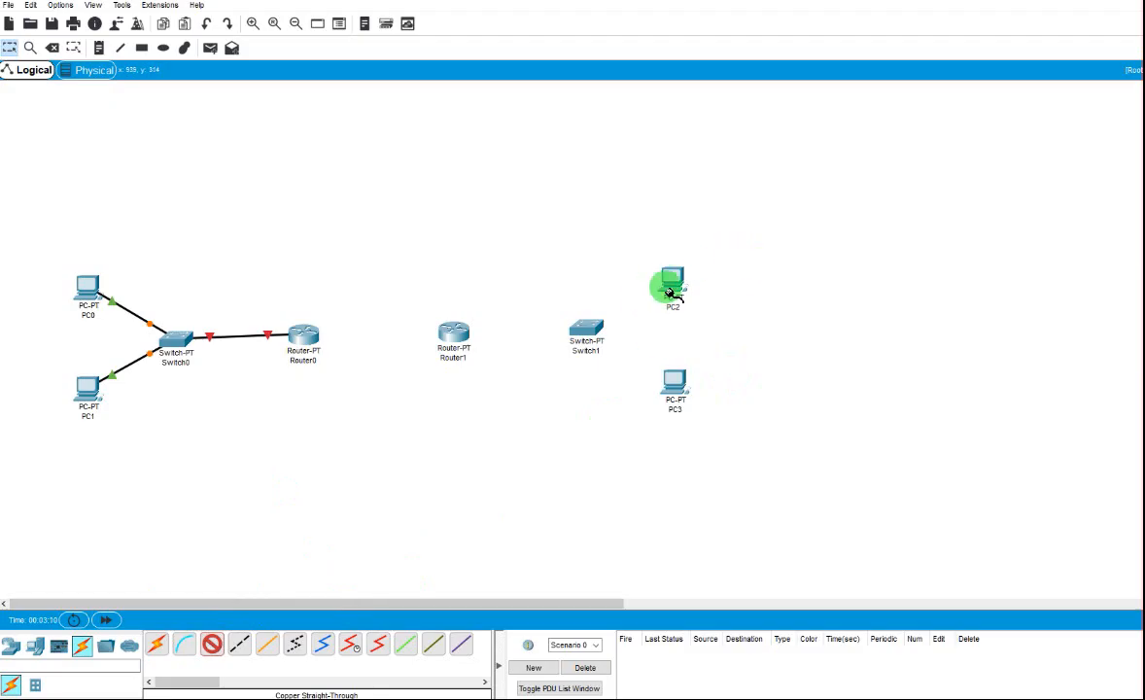
left_click(714, 337)
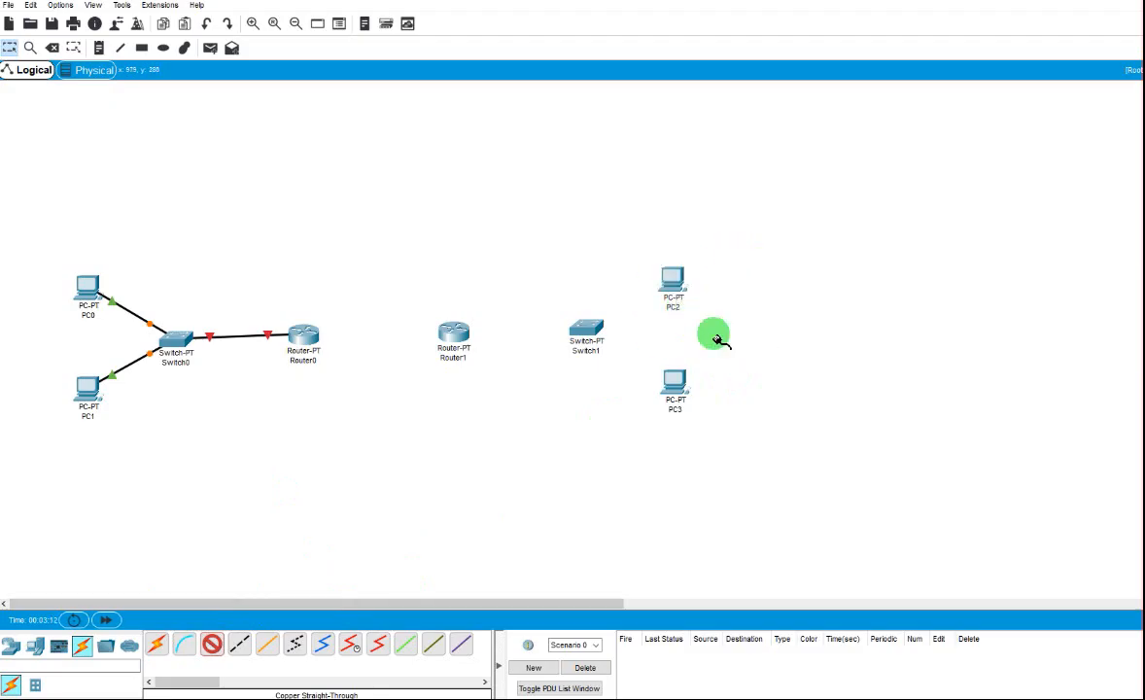
left_click(588, 328)
left_click(630, 351)
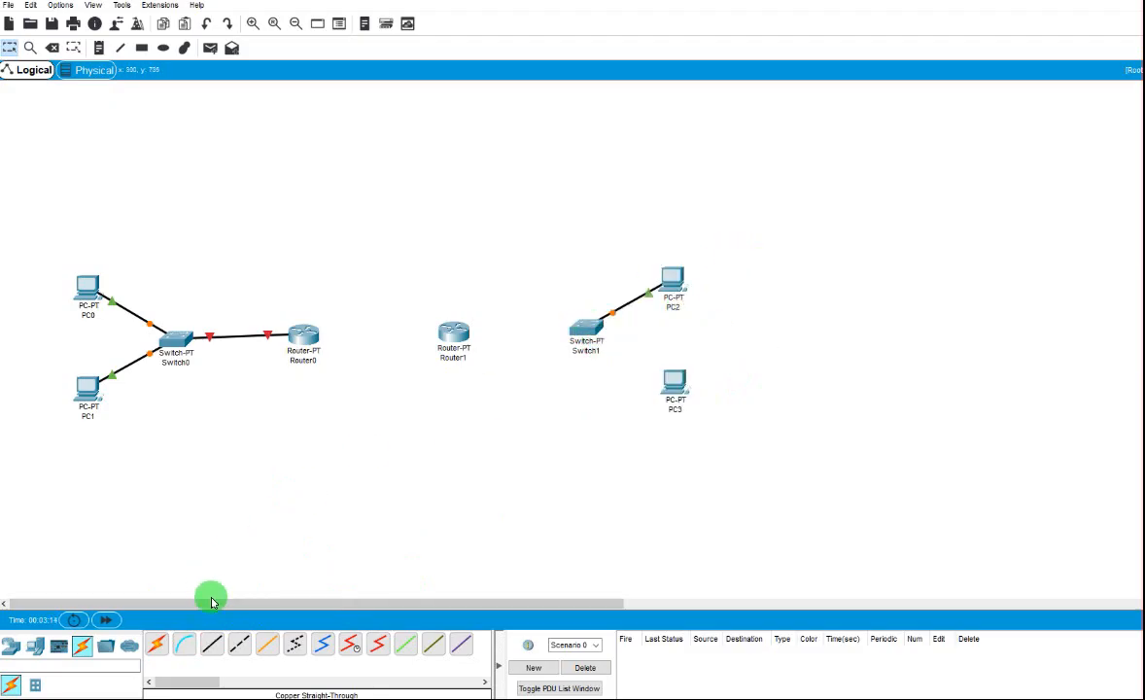
Connect PC3's FastEthernet0 port to Switch1's FastEthernet1/1 port with a copper straight-through cable.
left_click(212, 645)
left_click(680, 387)
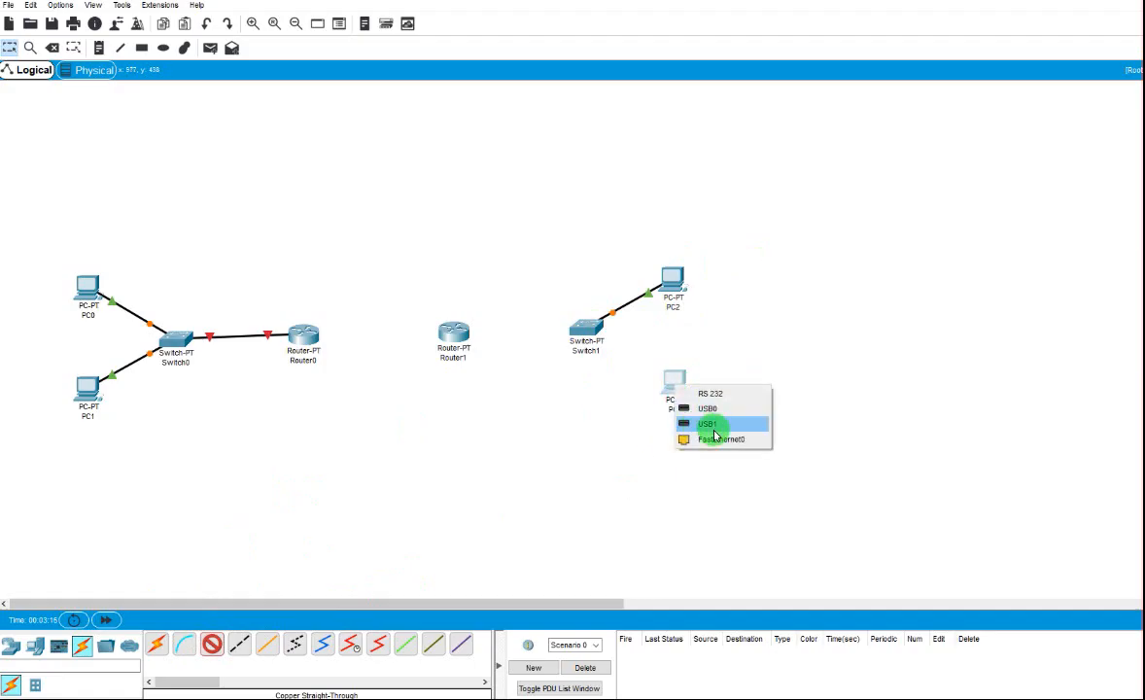
left_click(714, 439)
left_click(590, 332)
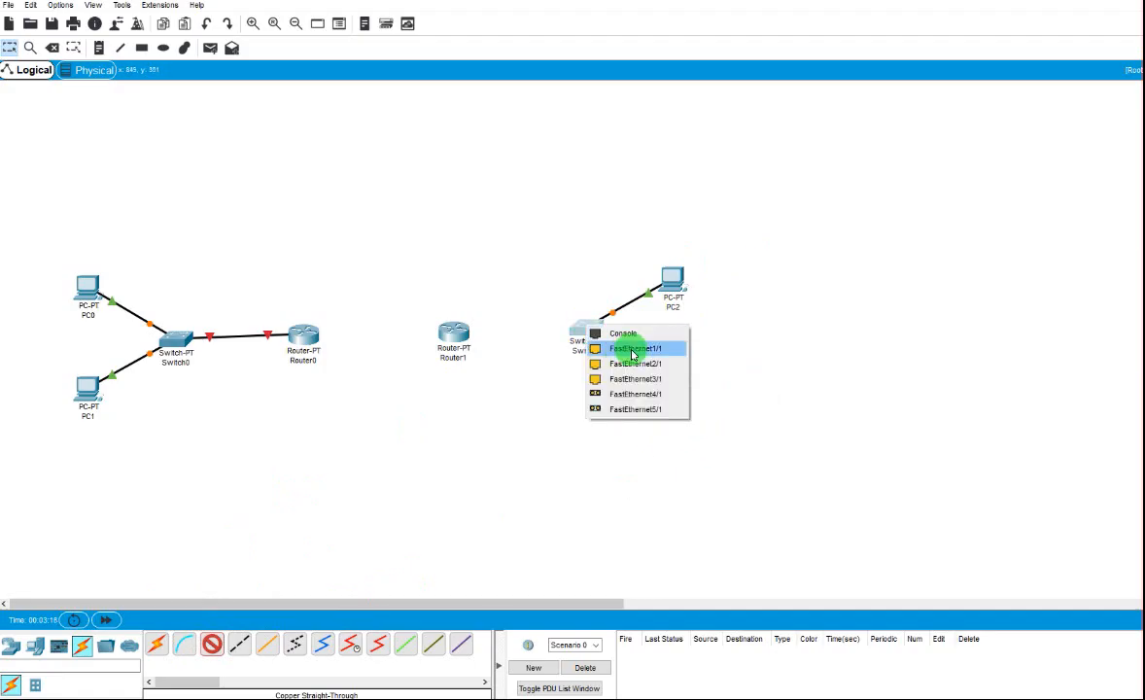
left_click(630, 348)
Connect Switch1 to Router1's FastEthernet0/0 port with a copper straight-through cable.
left_click(212, 645)
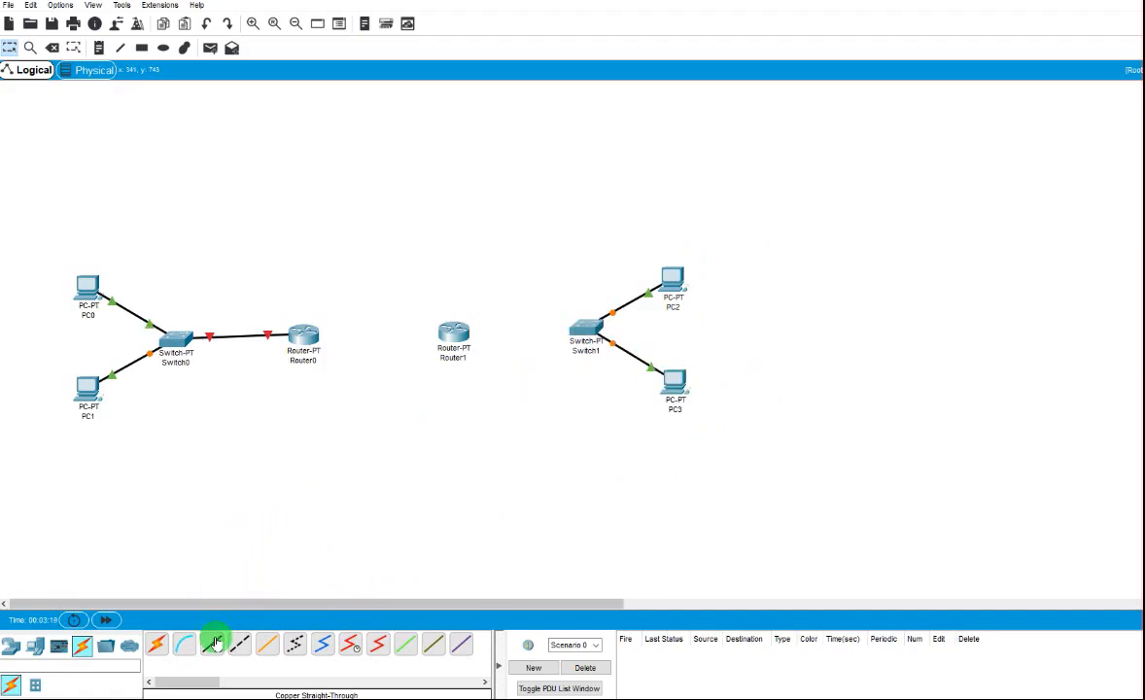
left_click(584, 332)
left_click(604, 363)
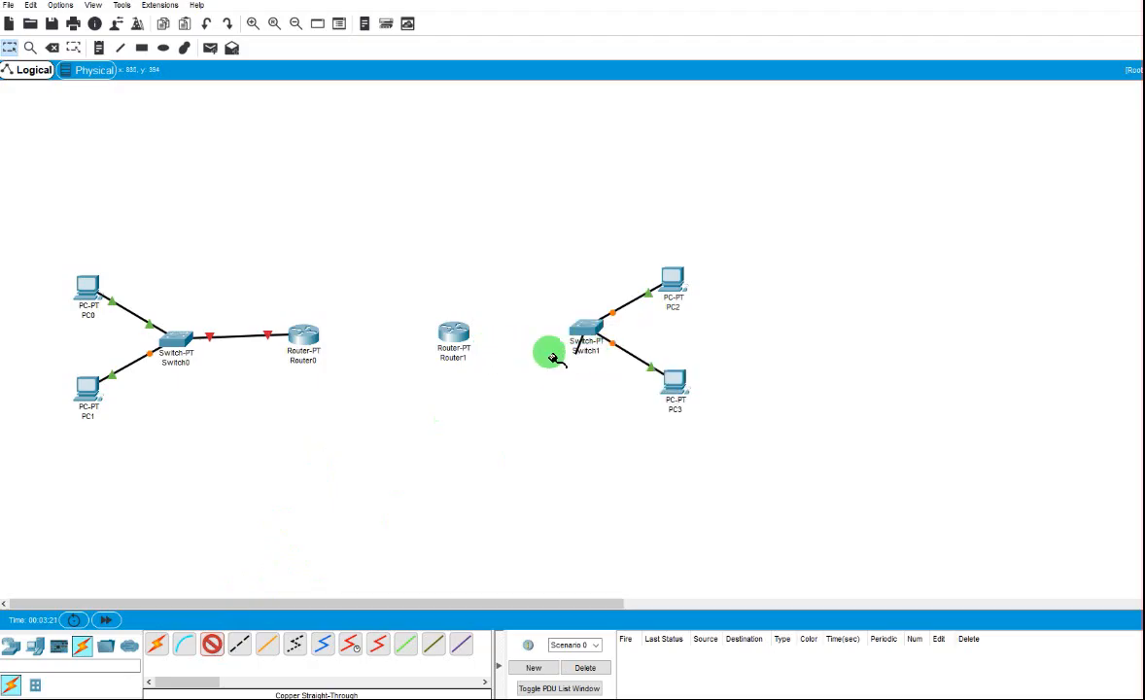
left_click(455, 329)
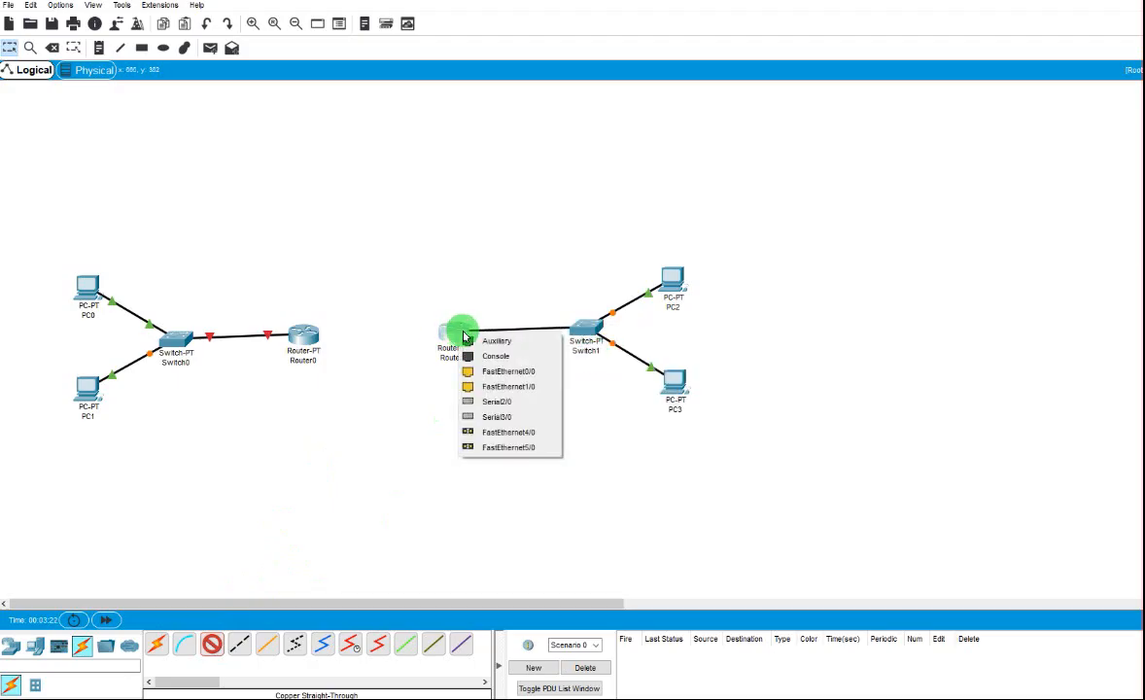
left_click(530, 372)
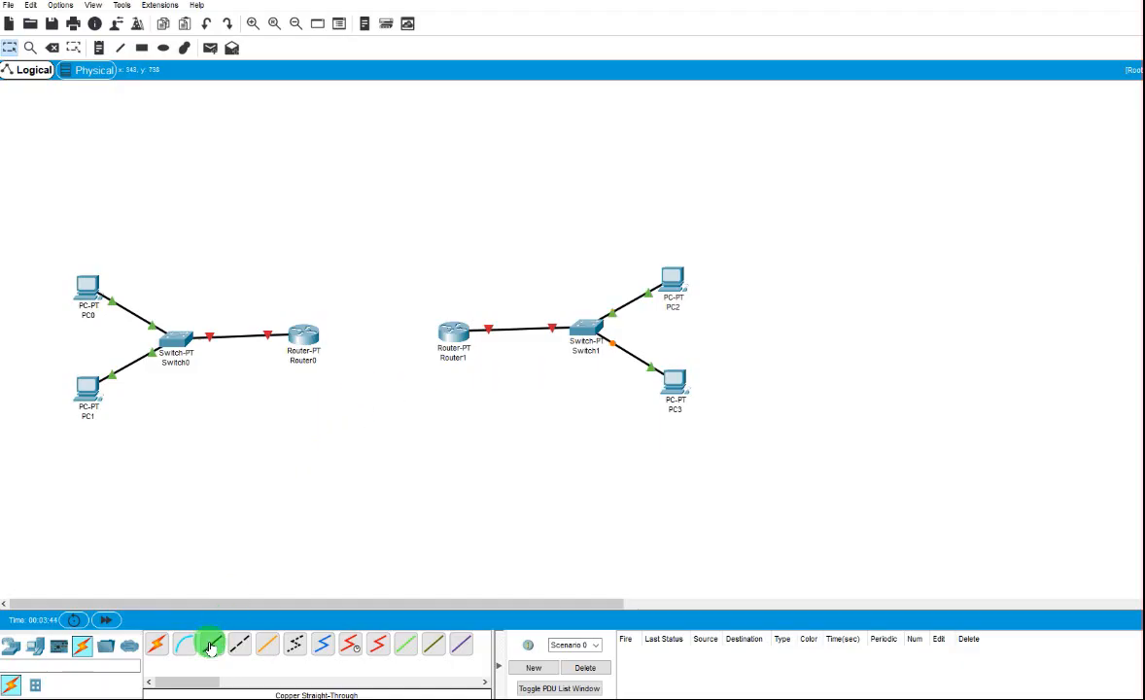
Connect Router0's FastEthernet1/0 port to Router1's FastEthernet1/0 port with a copper cross-over cable.
left_click(311, 333)
left_click(381, 368)
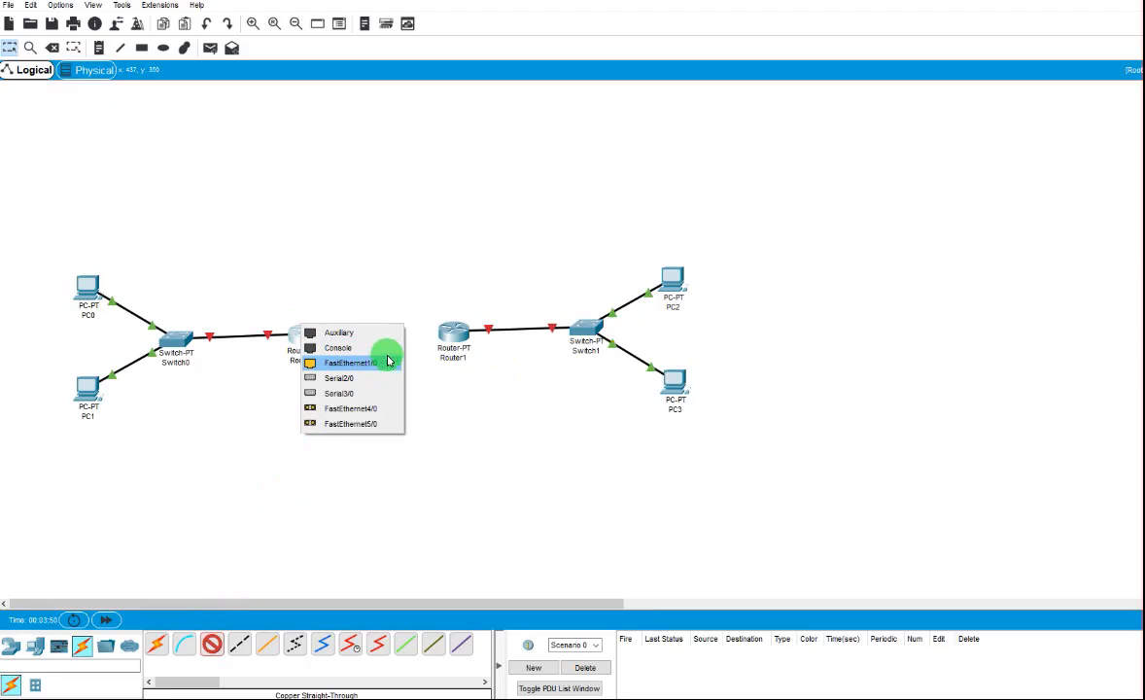
left_click(240, 646)
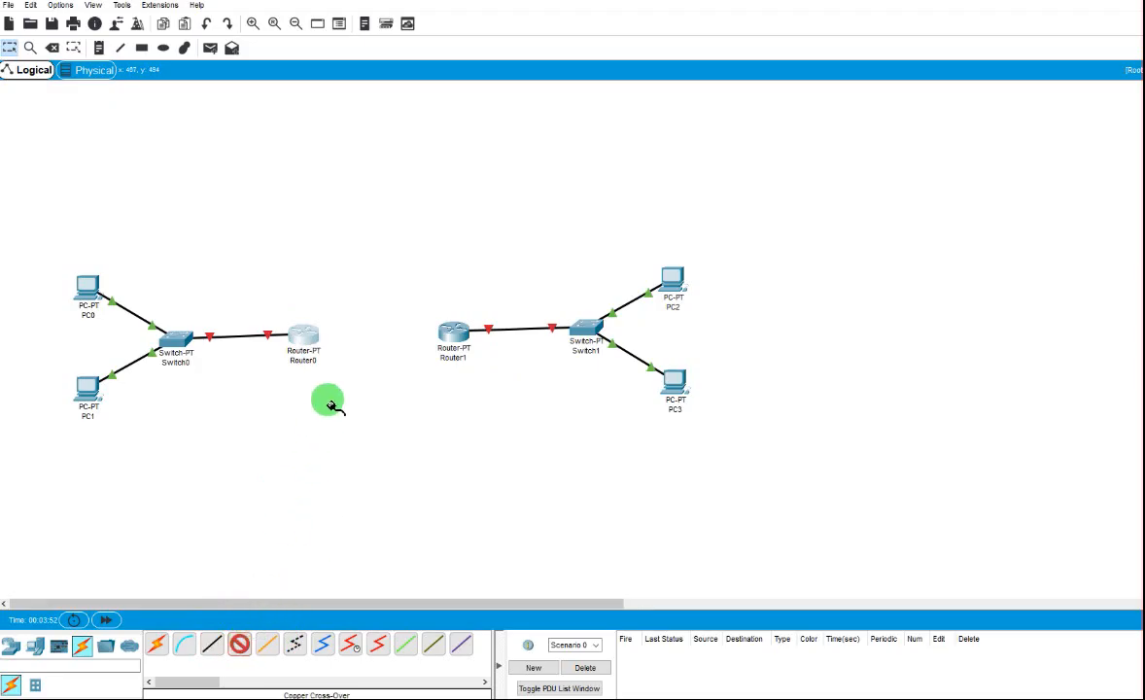
left_click(307, 330)
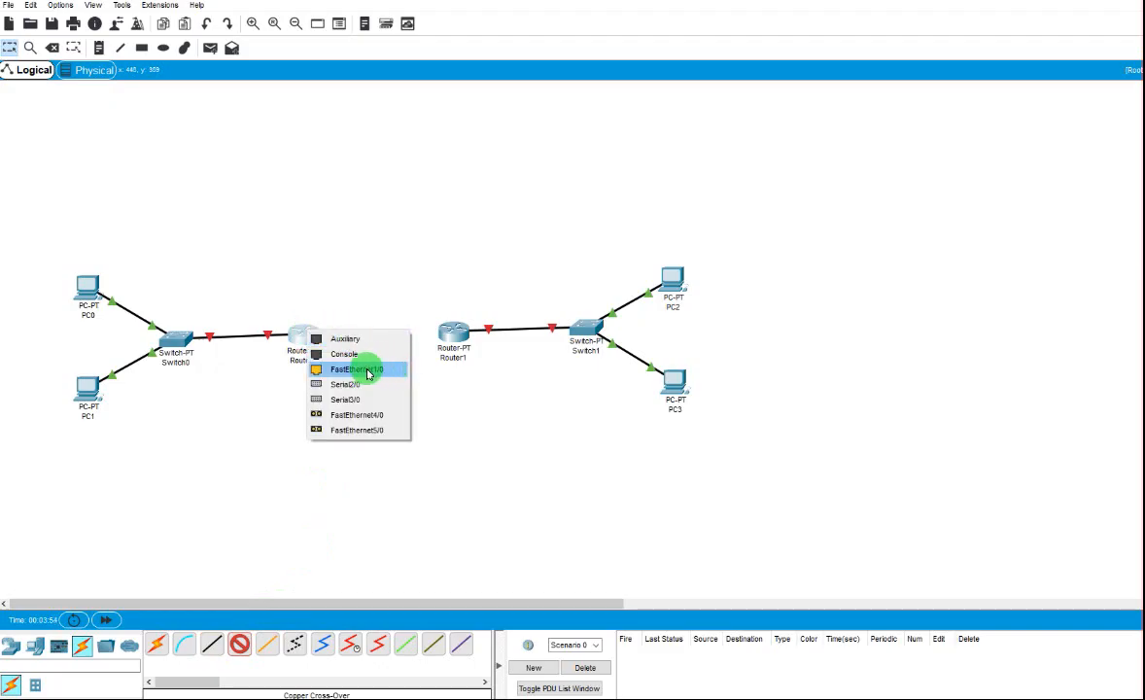
left_click(368, 373)
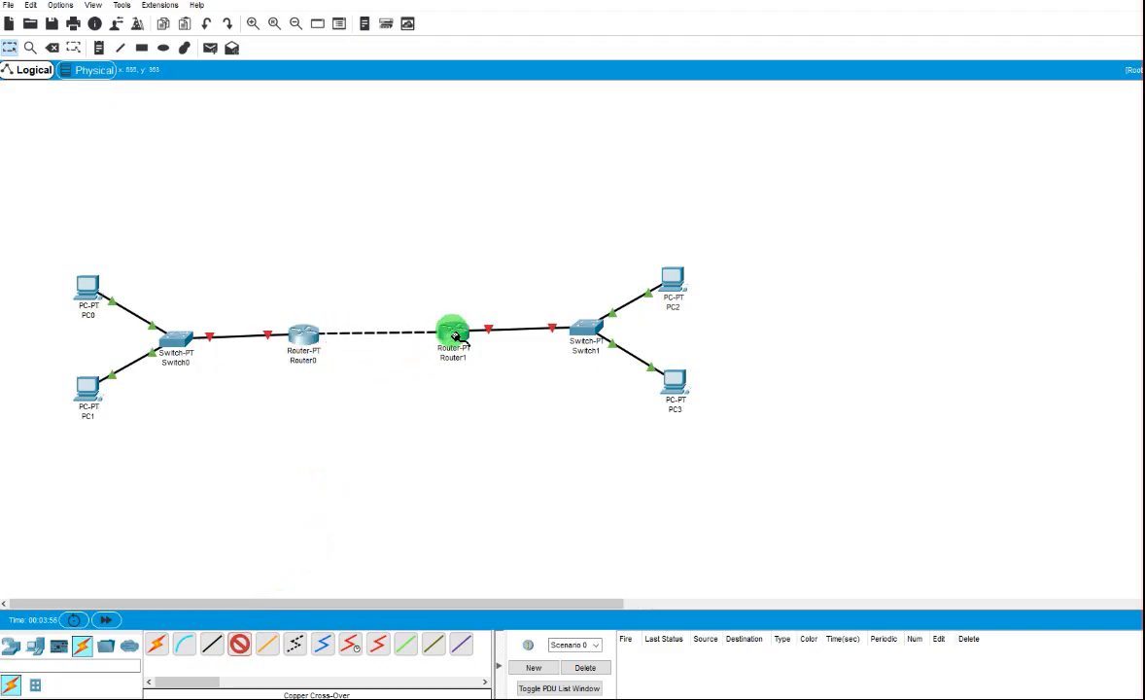
left_click(449, 332)
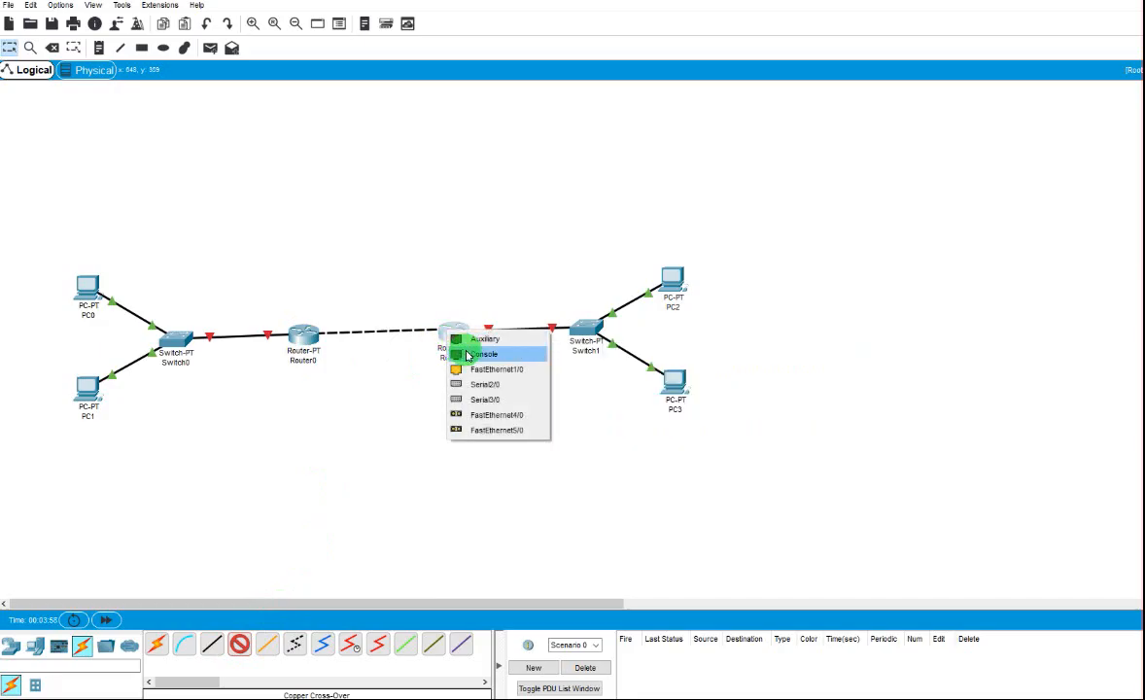
left_click(525, 373)
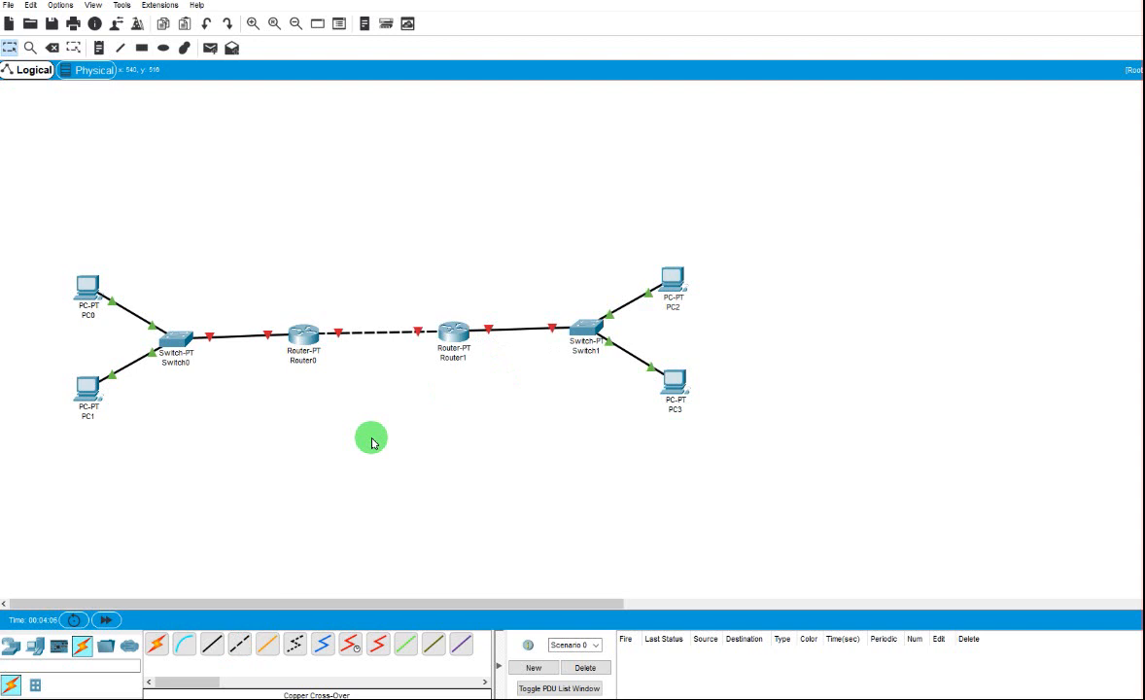
Draw a pink-filled rectangle with a black outline around PC0, PC1 and Switch0, reaching Router0's edge.
left_click_drag(39, 171, 900, 501)
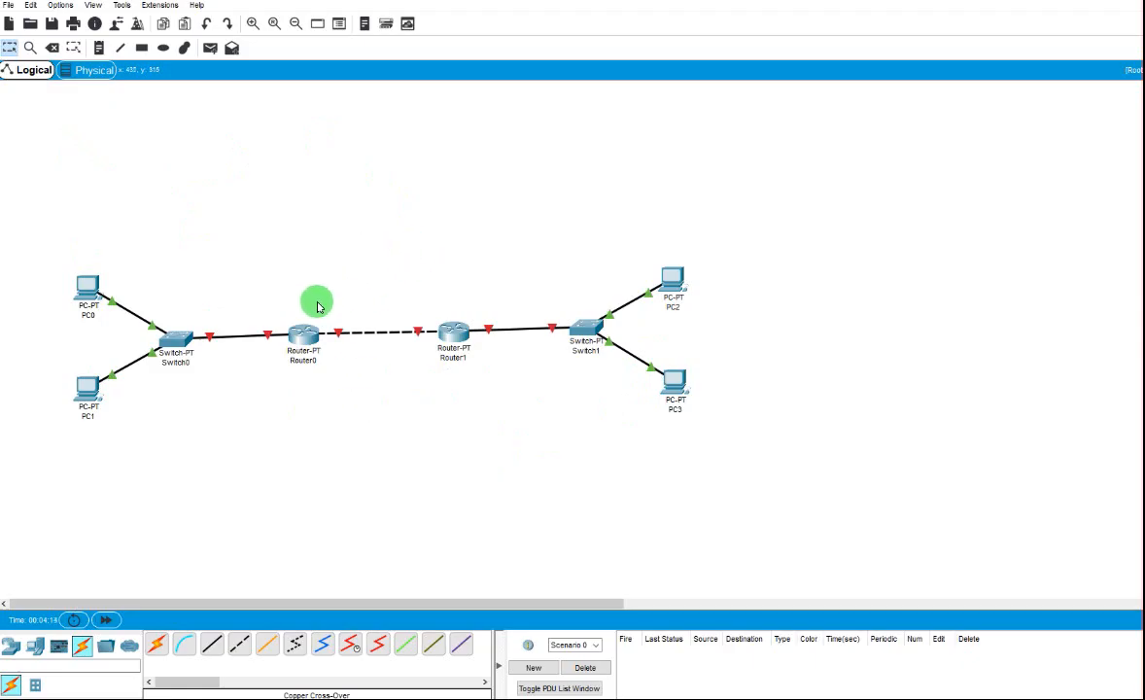
left_click(141, 47)
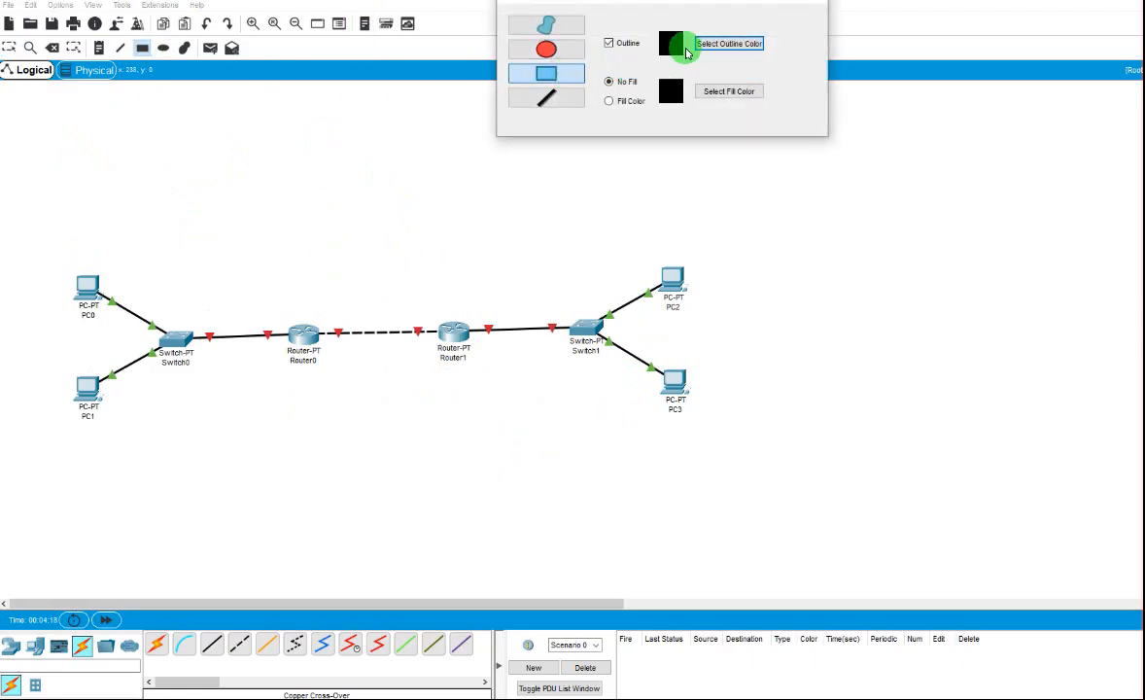
left_click(645, 104)
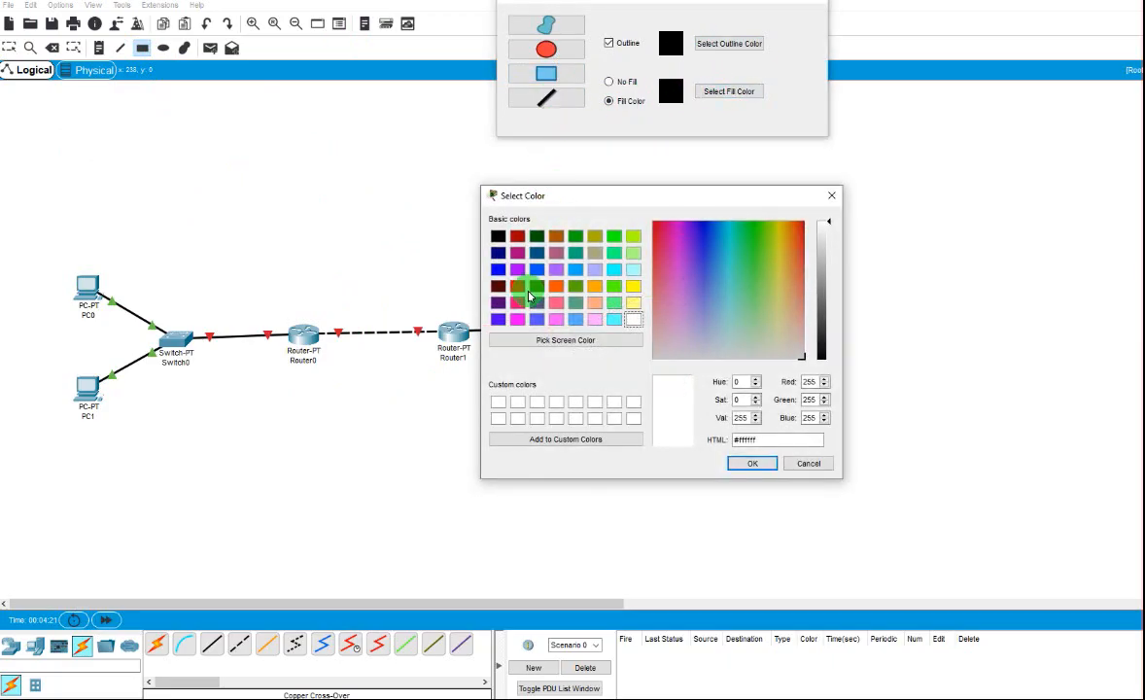
left_click(595, 319)
left_click(751, 463)
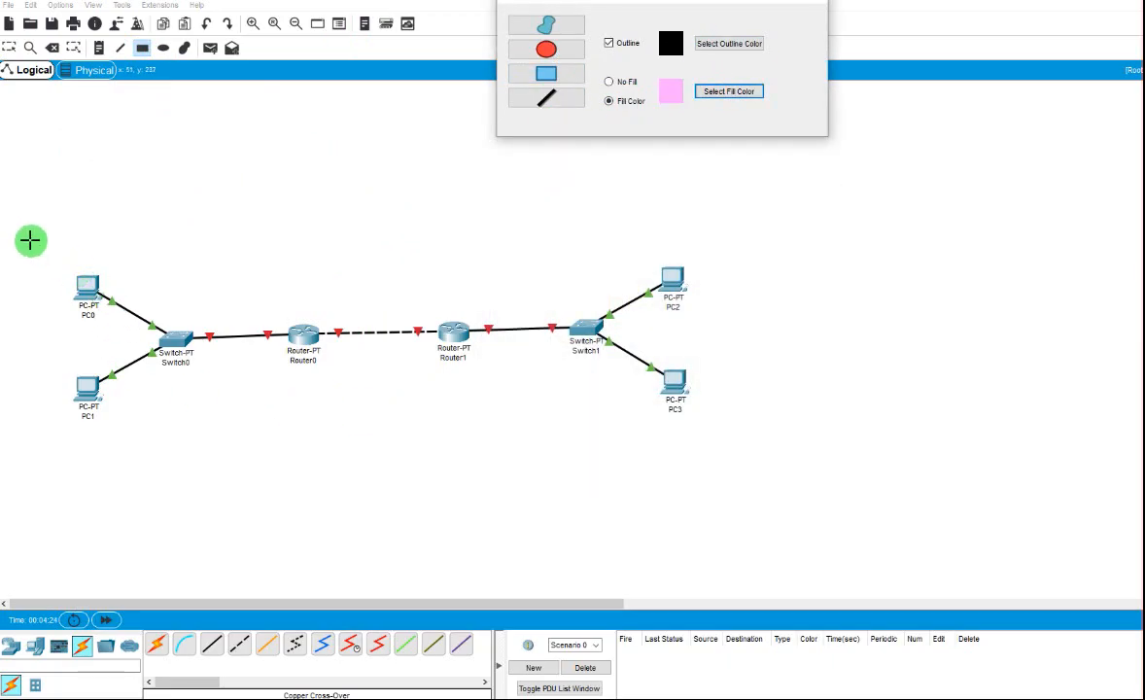
left_click_drag(30, 232, 293, 457)
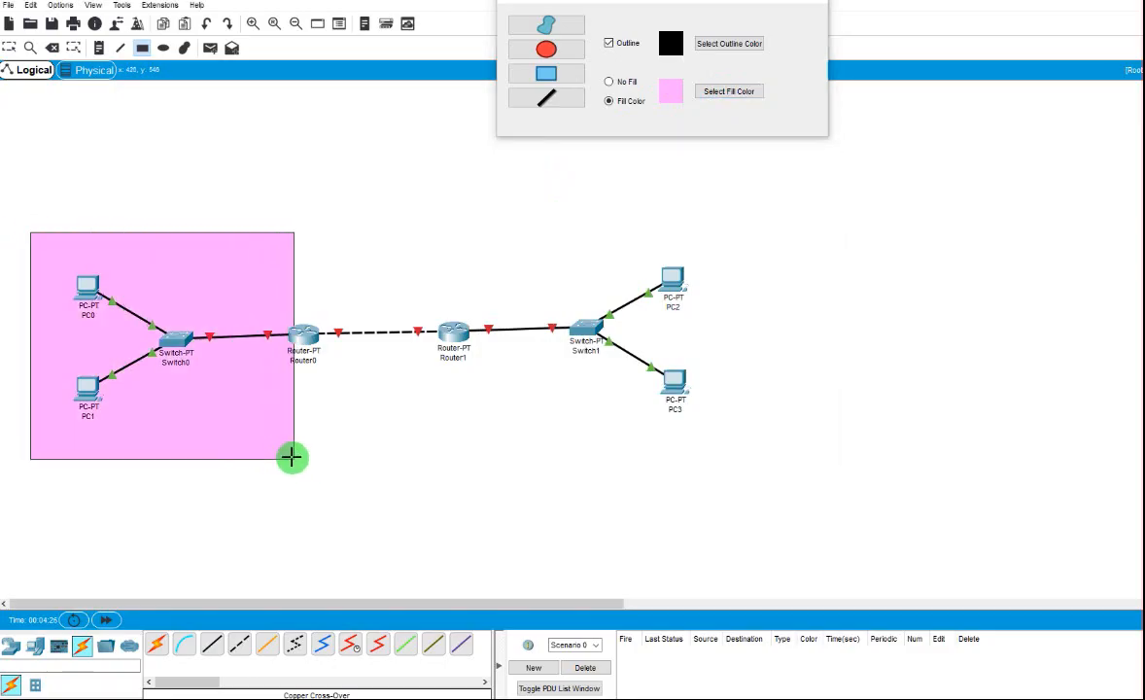
Draw a rectangle filled with light yellow (#ffff7f) around Router1, Switch1, PC2 and PC3.
left_click(729, 92)
left_click(633, 302)
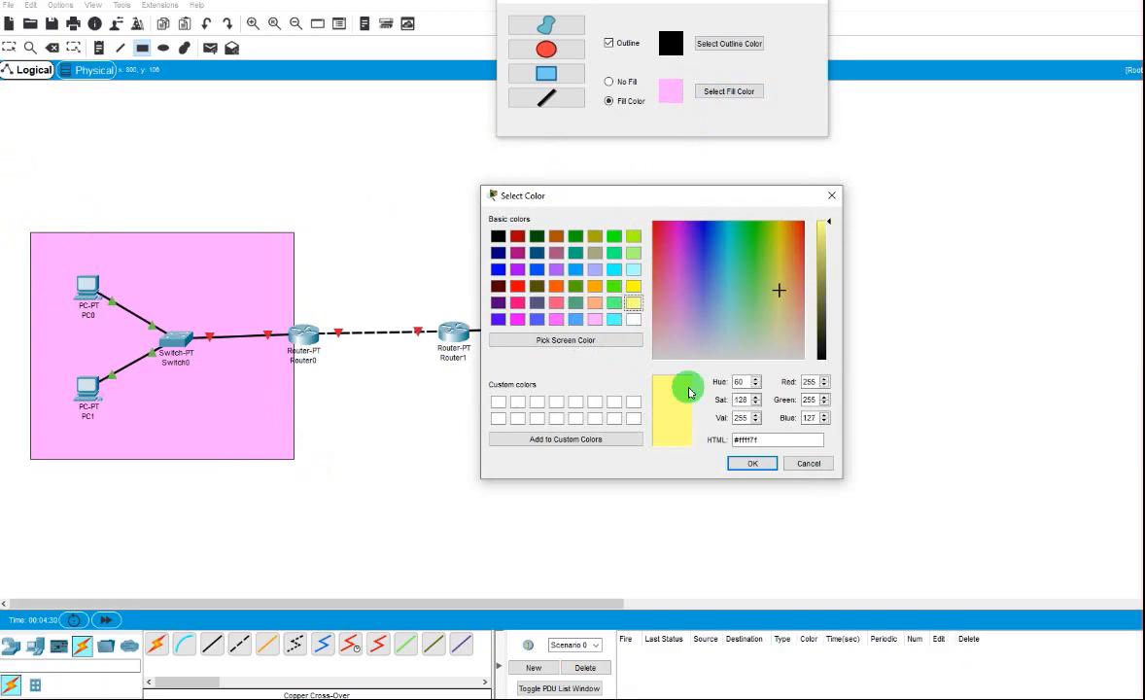
left_click(753, 464)
left_click_drag(760, 460, 524, 281)
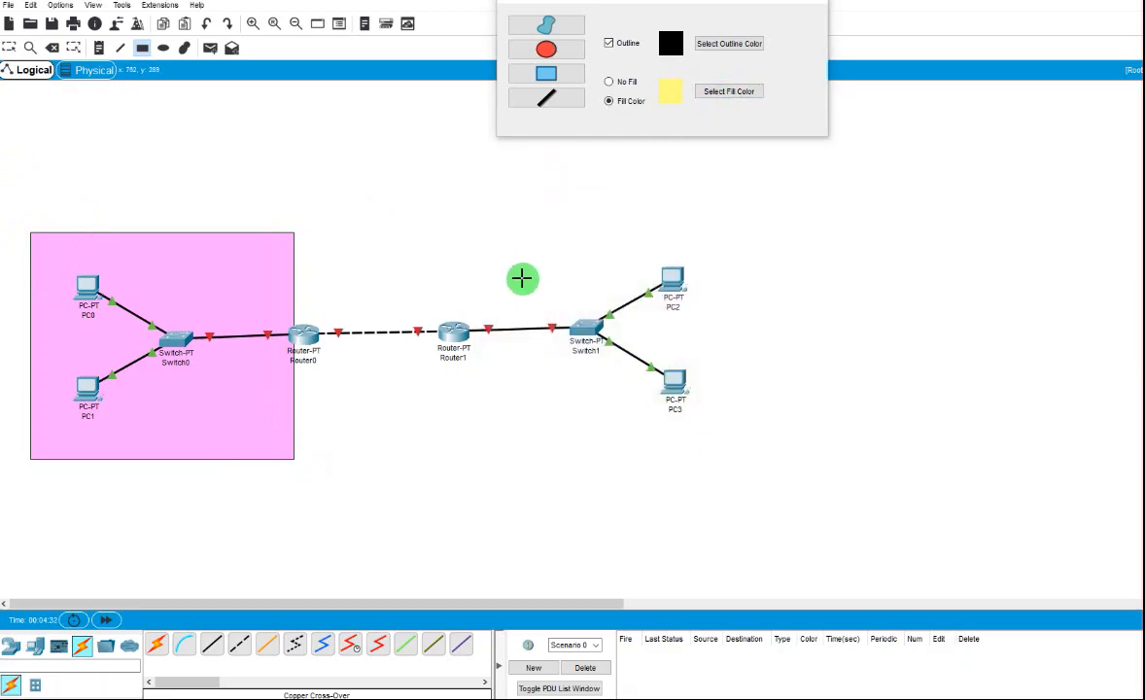
left_click_drag(448, 209, 769, 476)
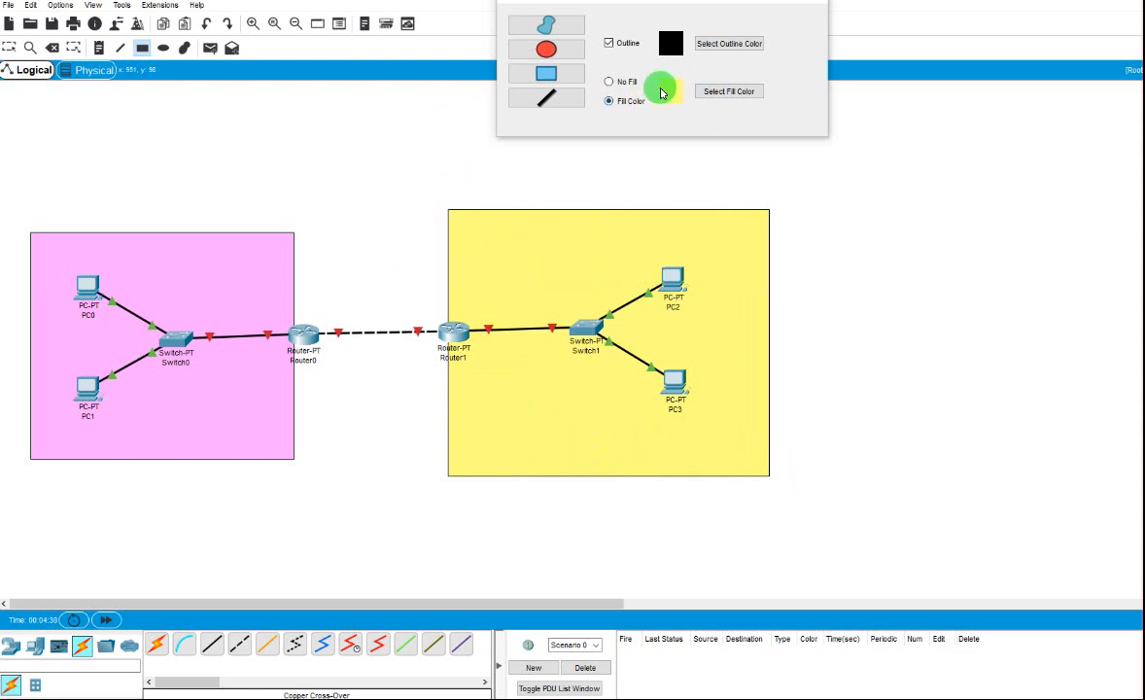
Draw a small green-filled rectangle over the link between Router0 and Router1, and close the drawing palette.
left_click(734, 94)
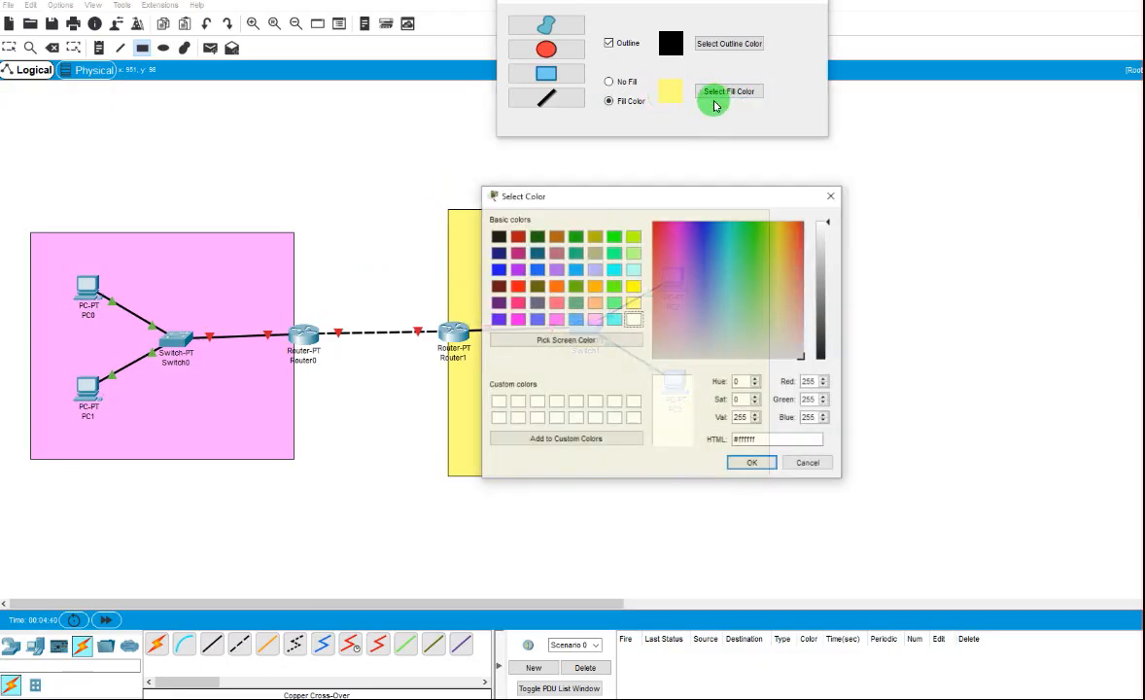
left_click(617, 307)
left_click(753, 463)
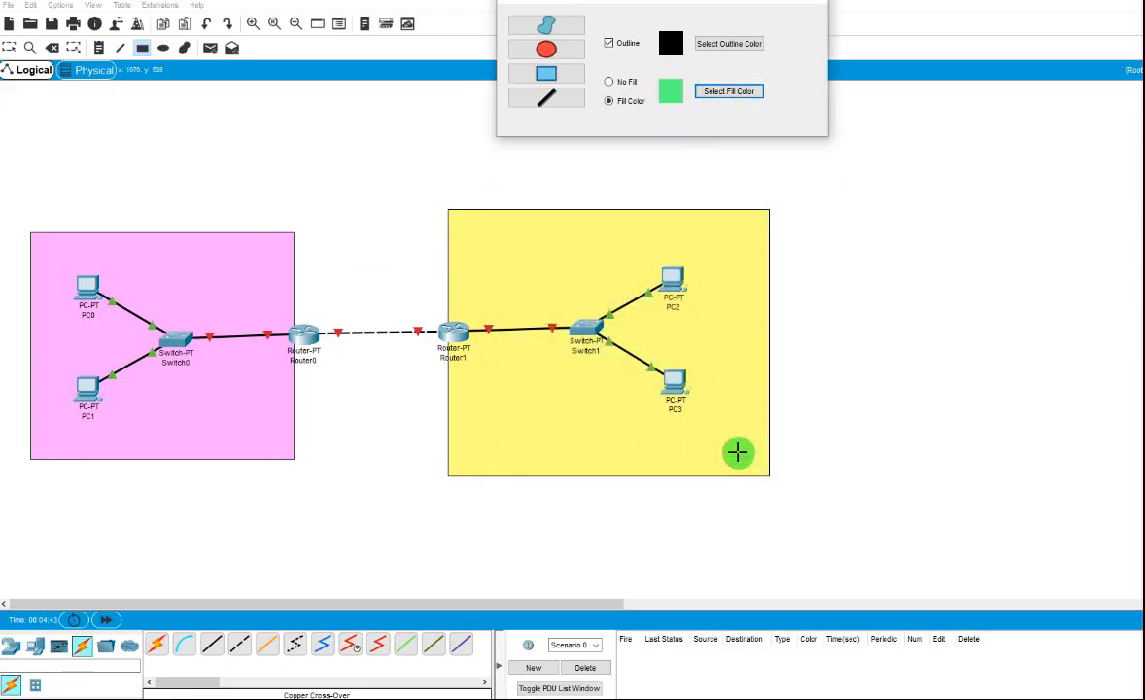
left_click_drag(315, 310, 441, 358)
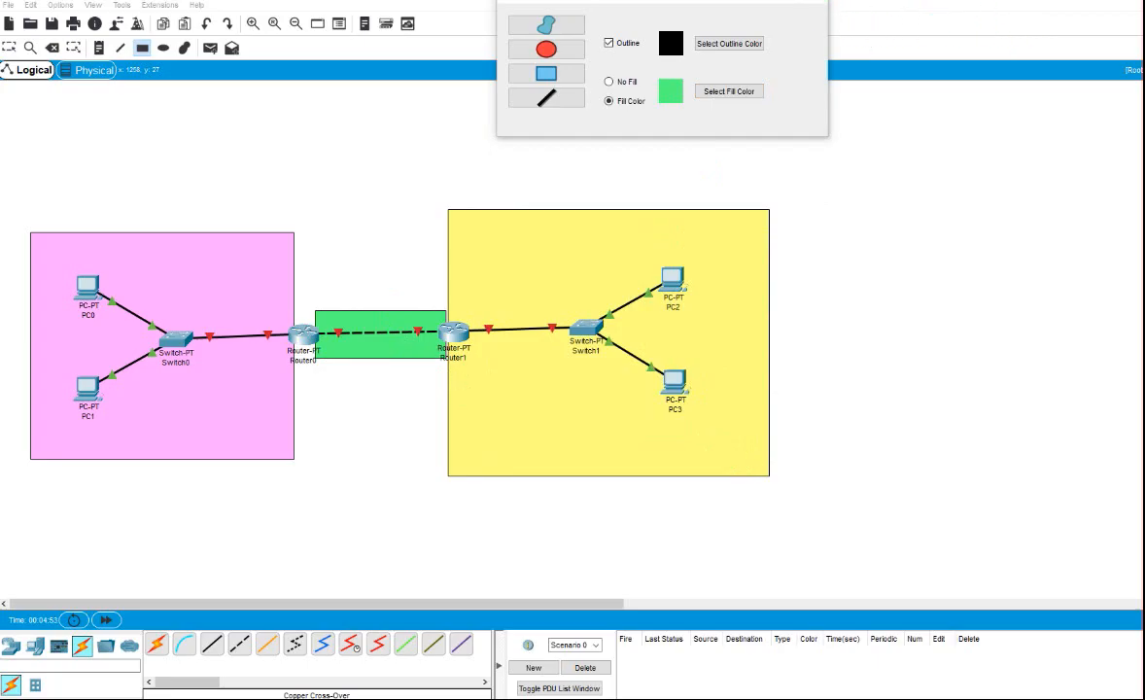
left_click(817, 3)
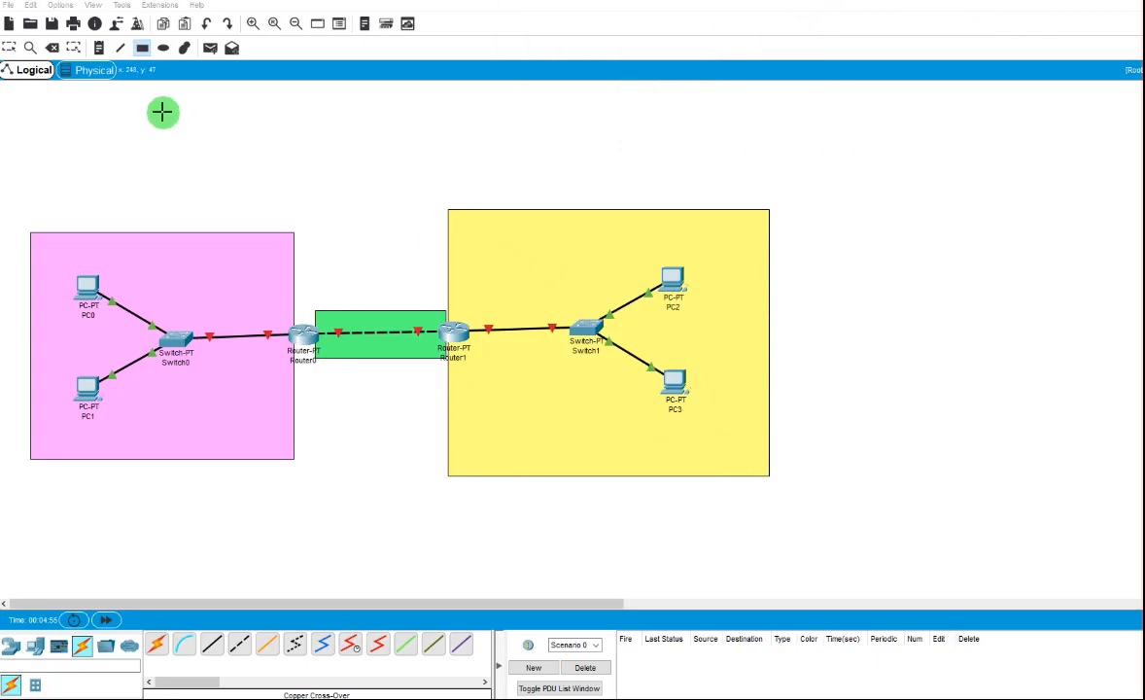
Shift the green rectangle slightly so it sits centred between Router0 and Router1.
left_click(12, 46)
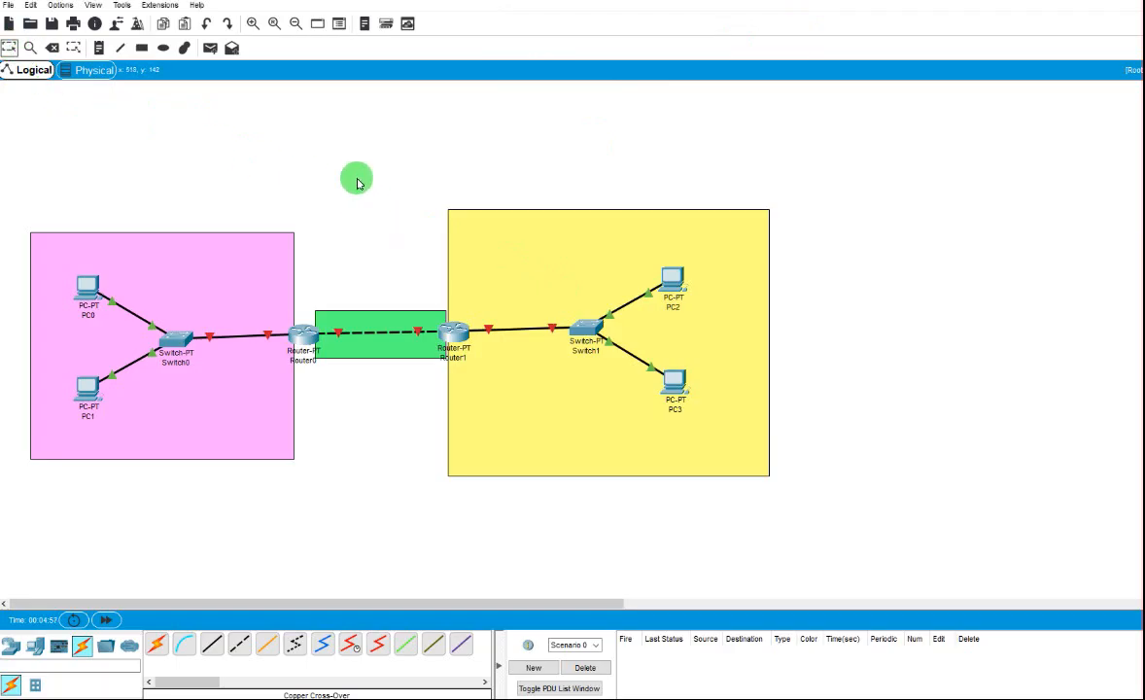
left_click(358, 319)
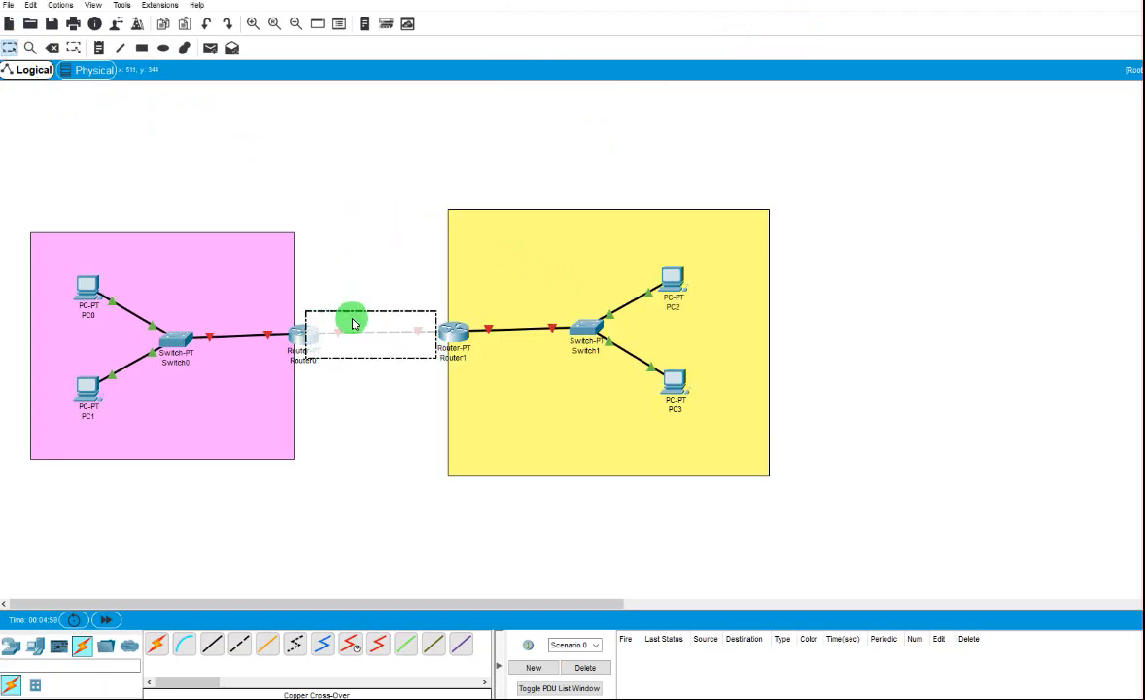
left_click(507, 252)
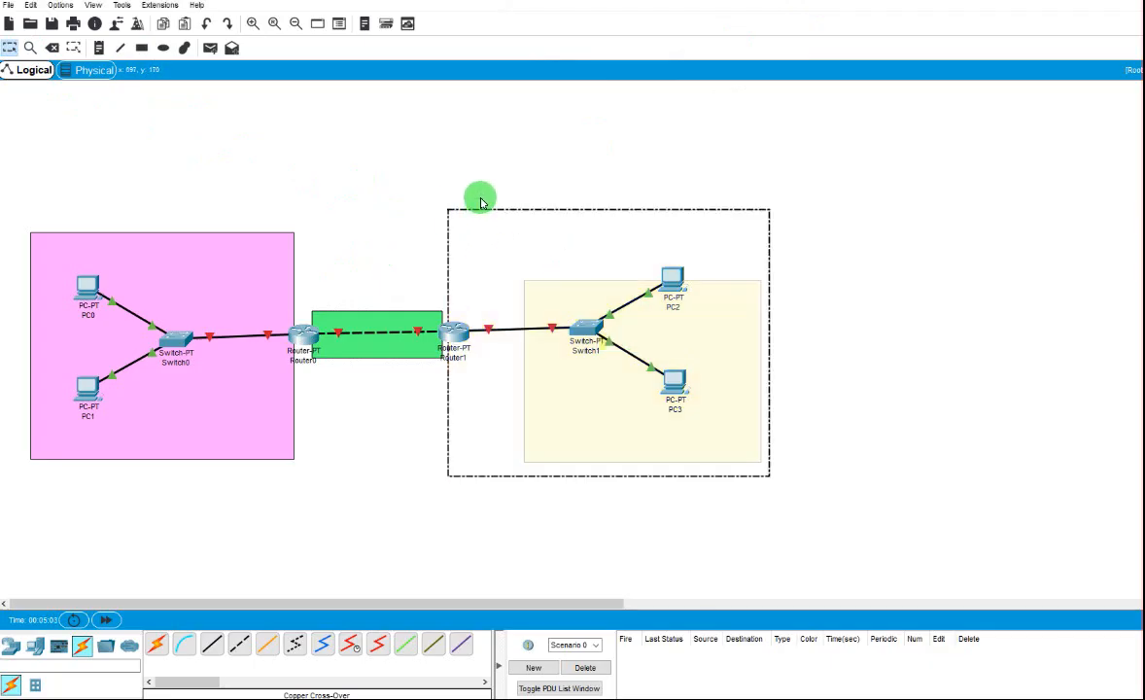
left_click(467, 180)
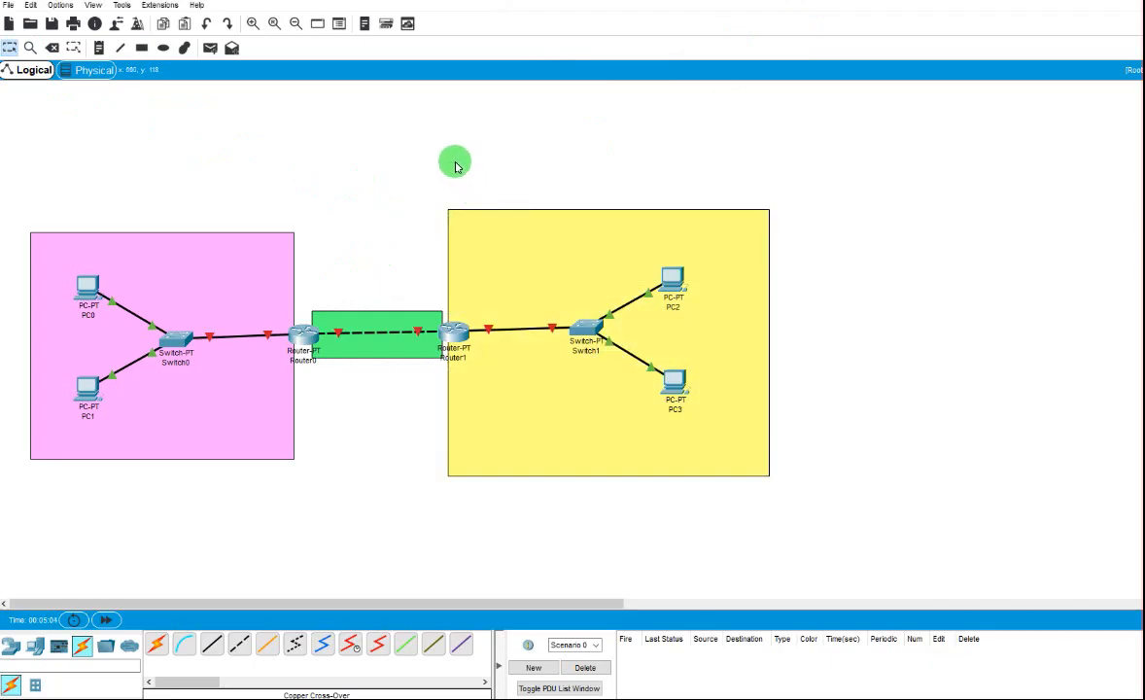
Add text notes labelling the pink area 192.168.1.0 and the yellow area 192.168.2.0.
left_click(86, 290)
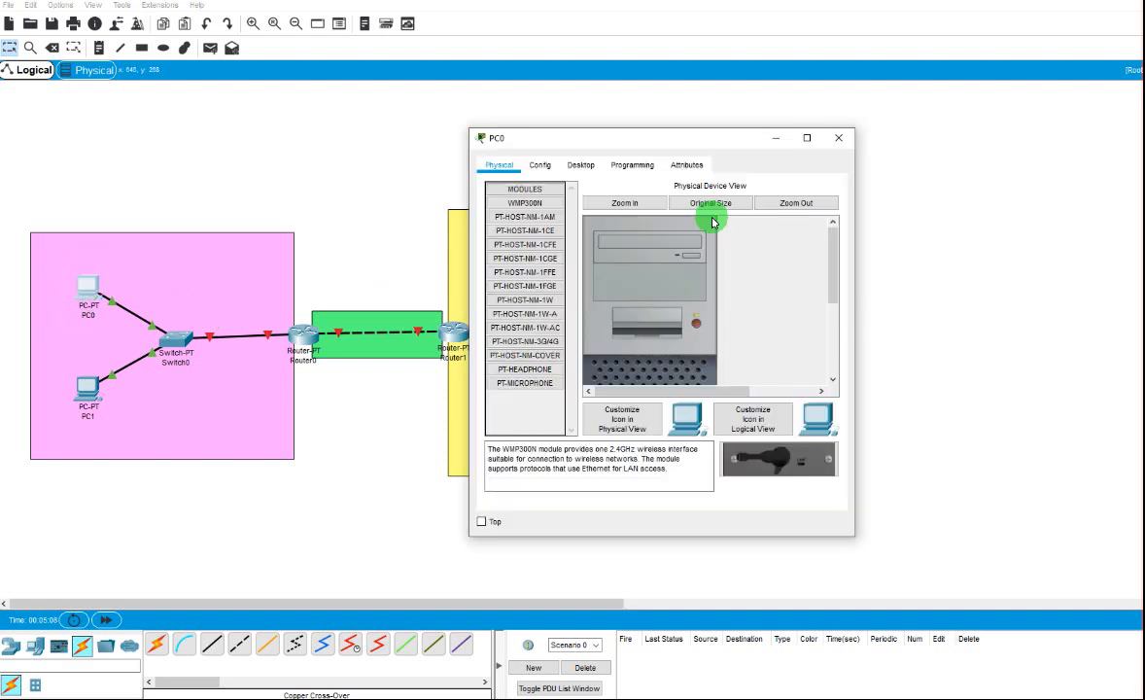
left_click(846, 133)
left_click(99, 48)
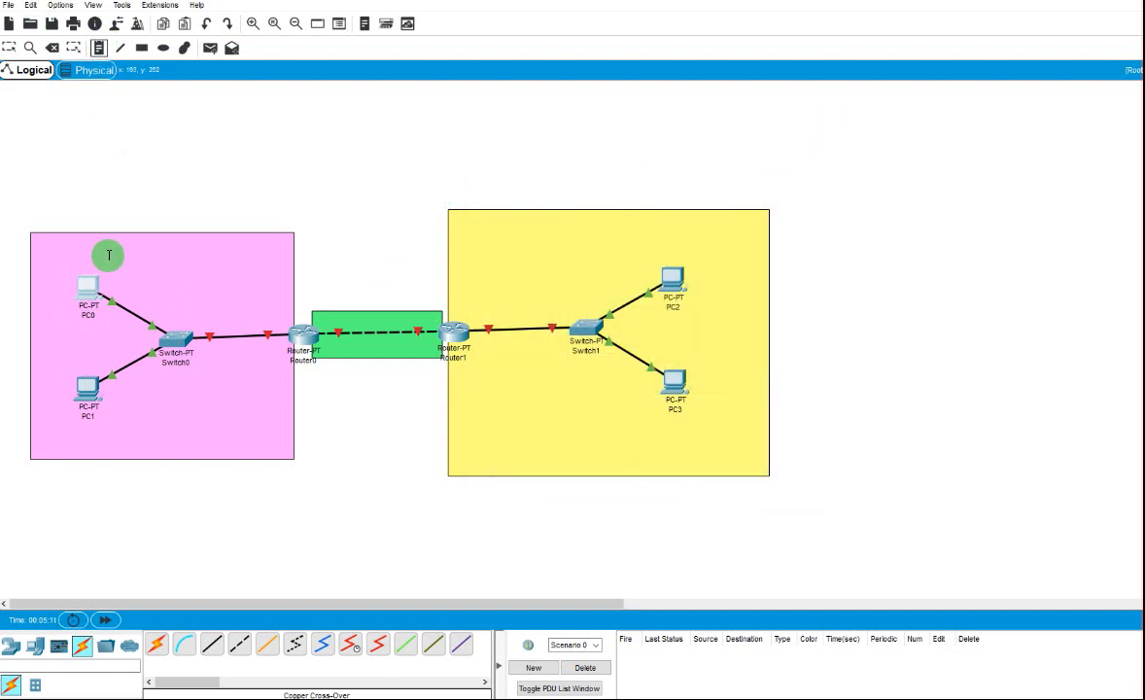
left_click(144, 250)
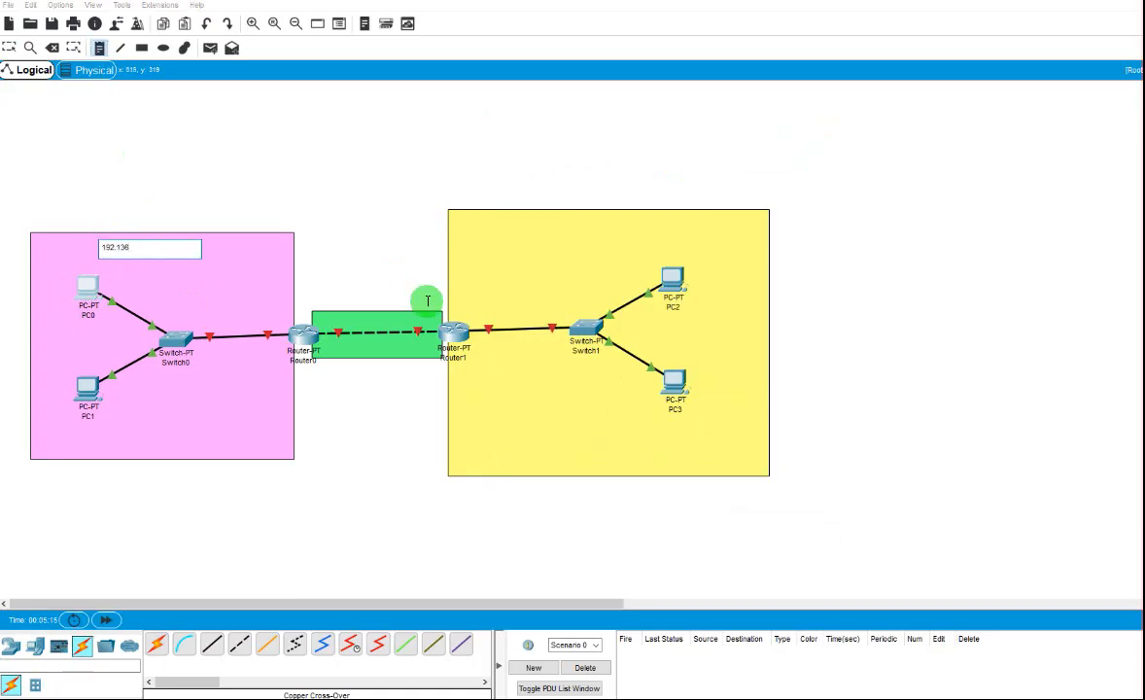
type("192.168.1.0")
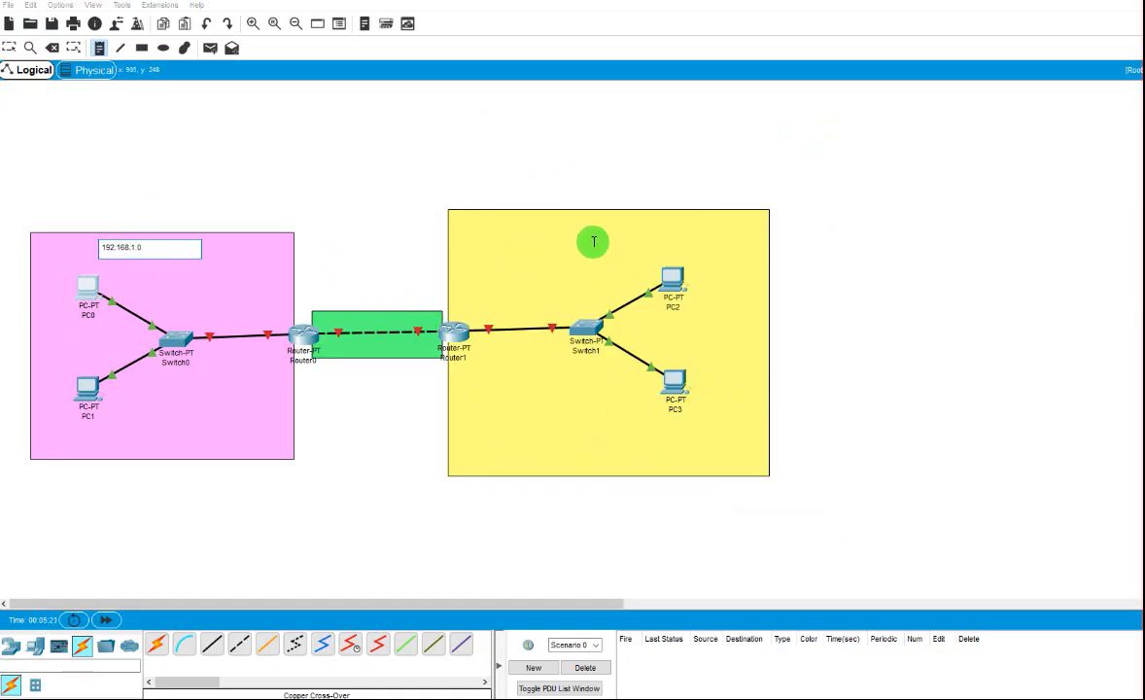
left_click(558, 231)
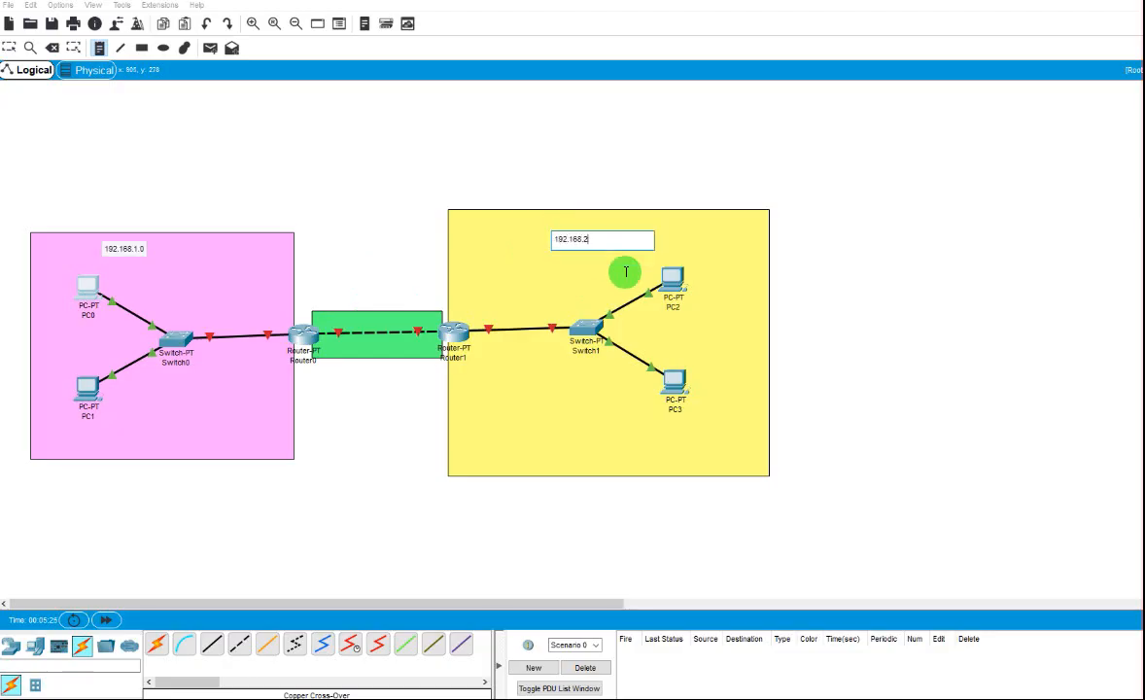
left_click(347, 293)
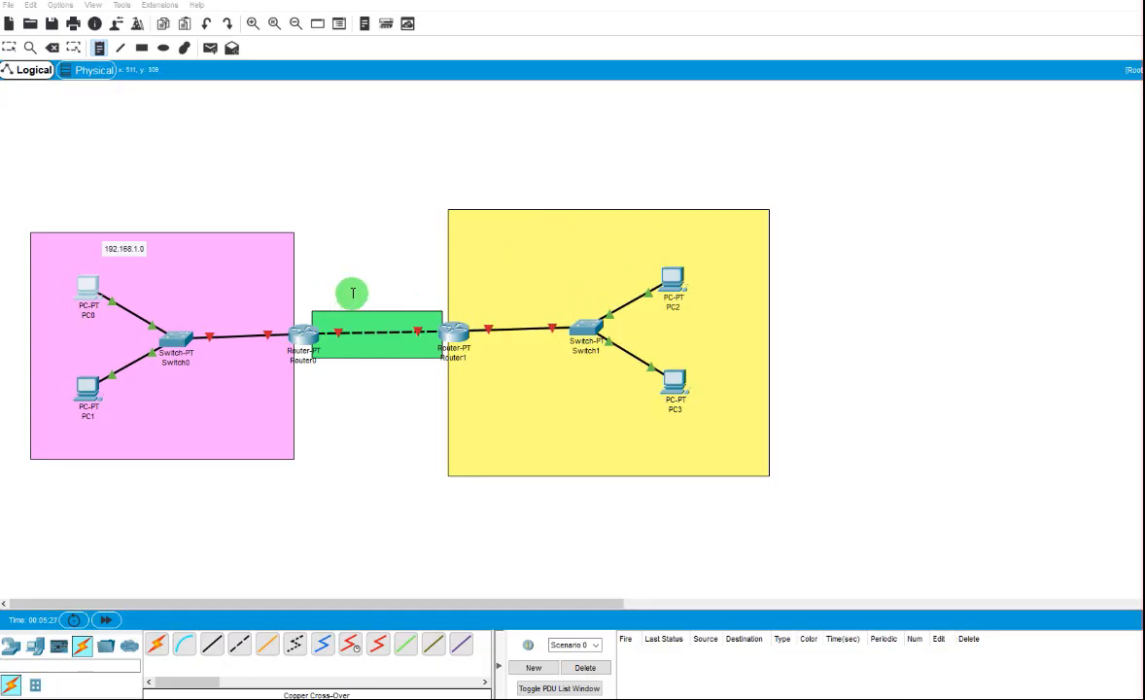
Label the link between the routers 192.168.3.0 and centre the note just above the green rectangle.
left_click(327, 296)
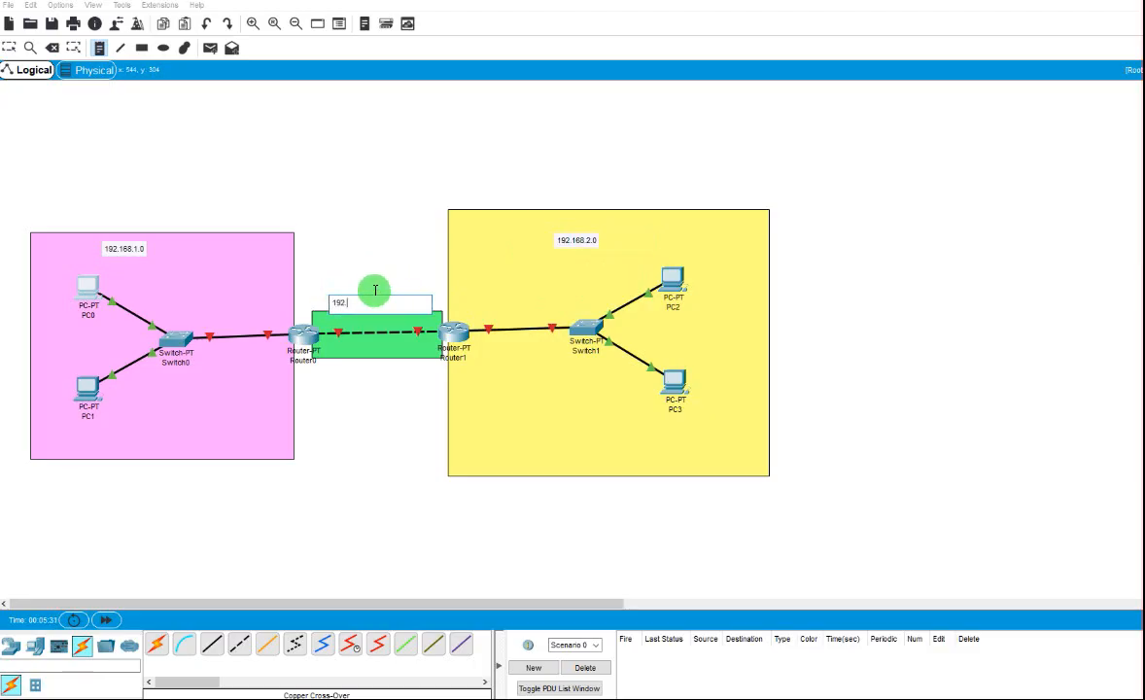
type("192.168.3.0")
left_click(9, 48)
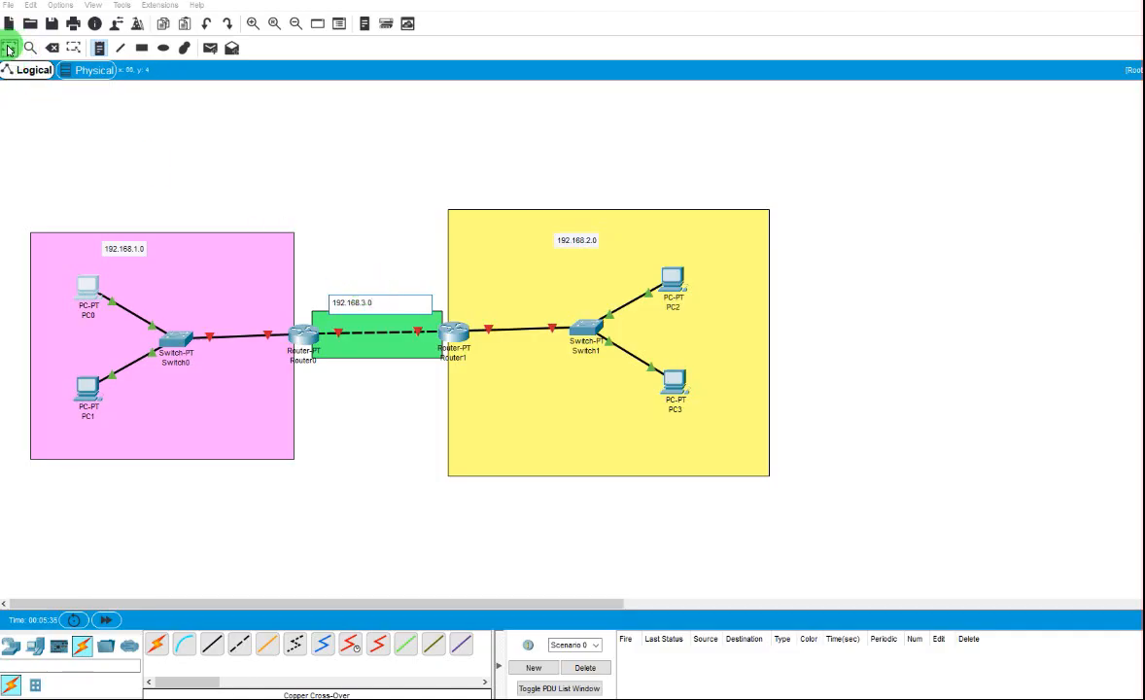
left_click_drag(358, 296, 377, 303)
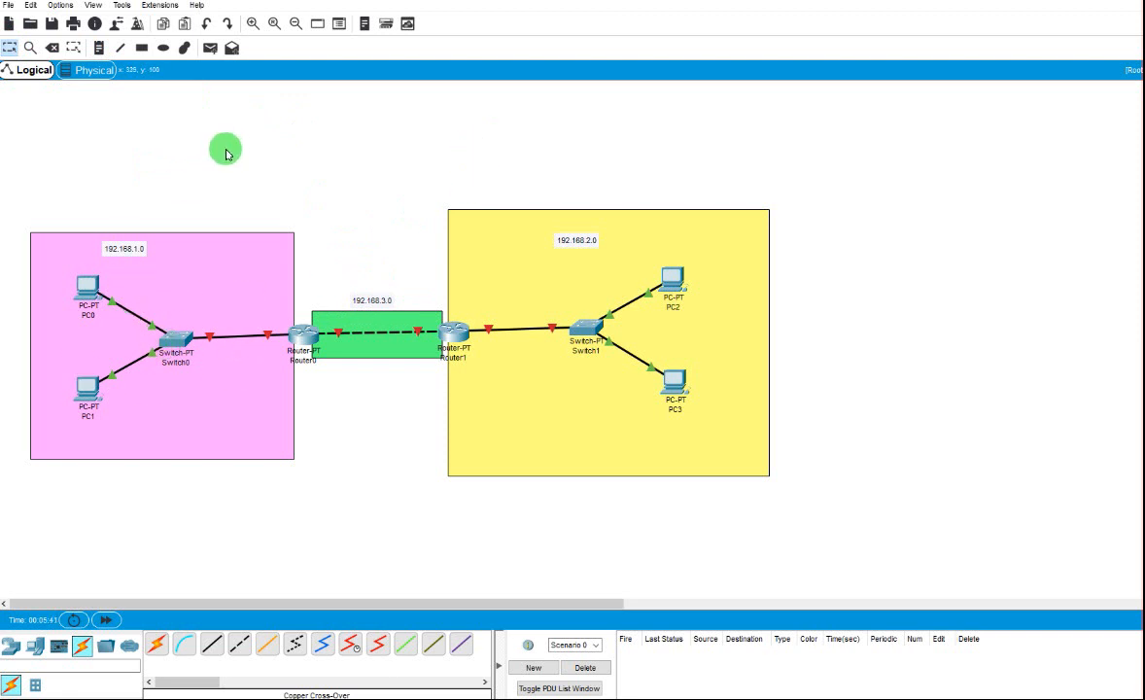
Open PC0's IP configuration and set its static IPv4 address to 192.168.1.1.
left_click(105, 282)
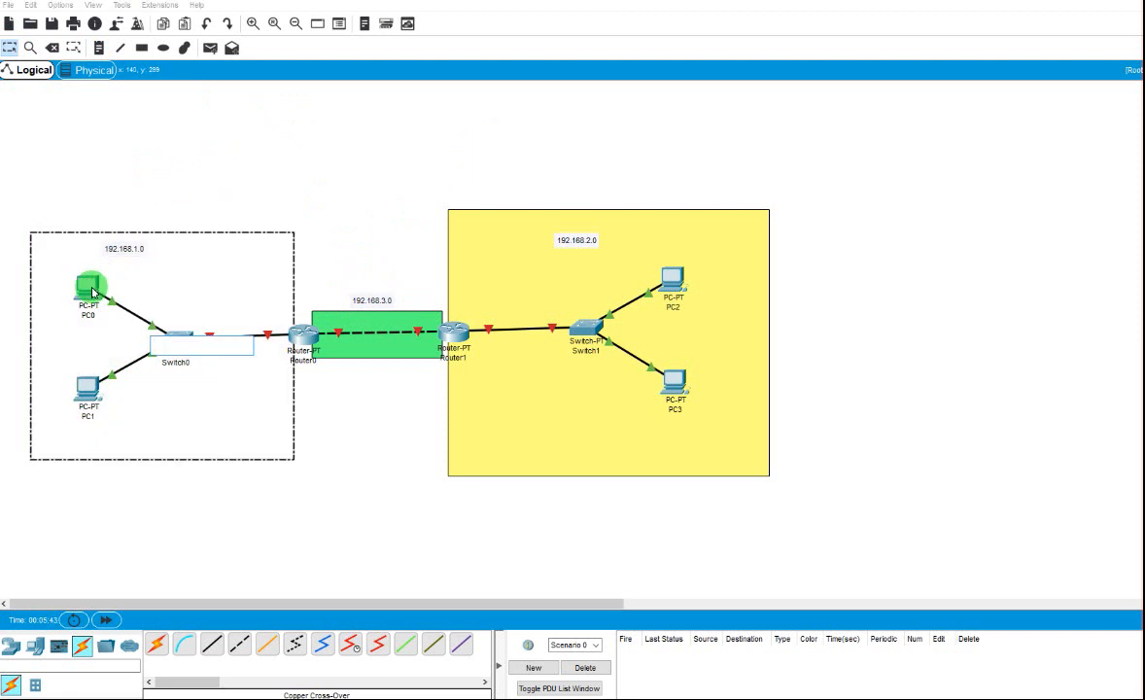
left_click(88, 290)
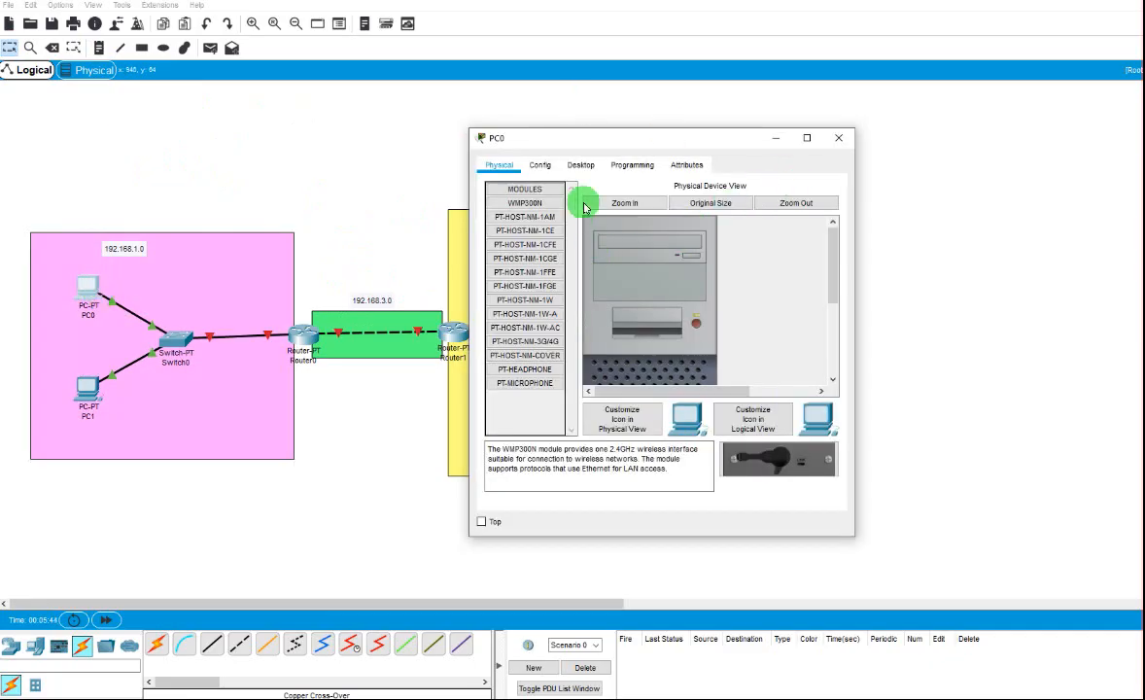
left_click(584, 165)
left_click(532, 224)
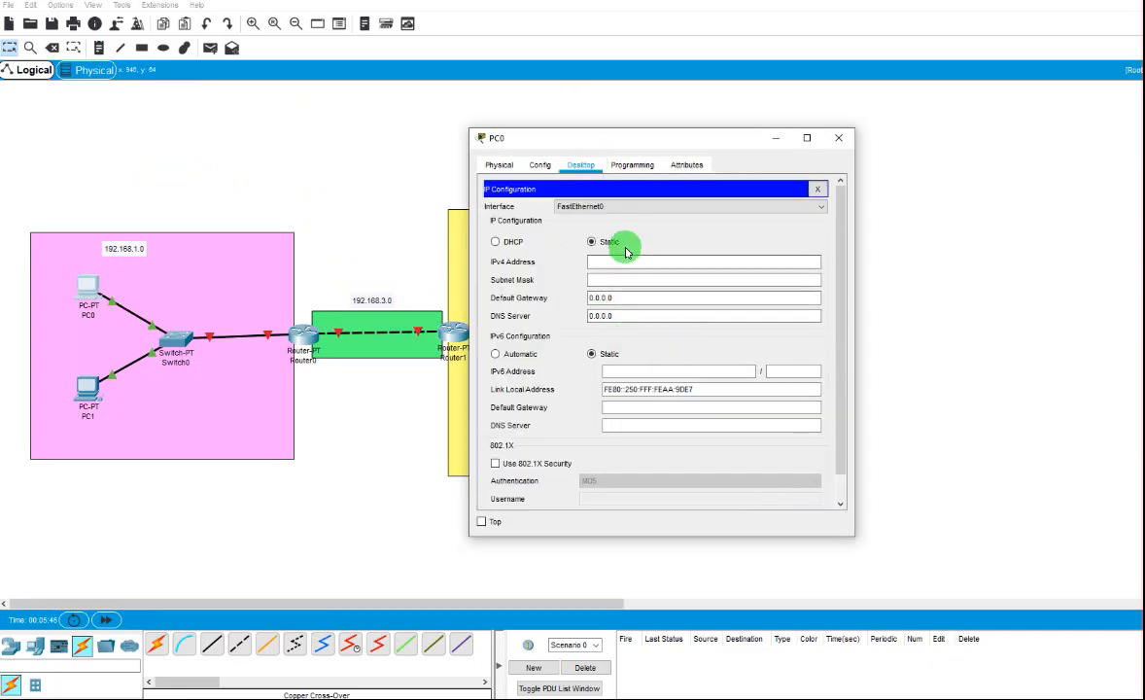
type("192.168.1.1")
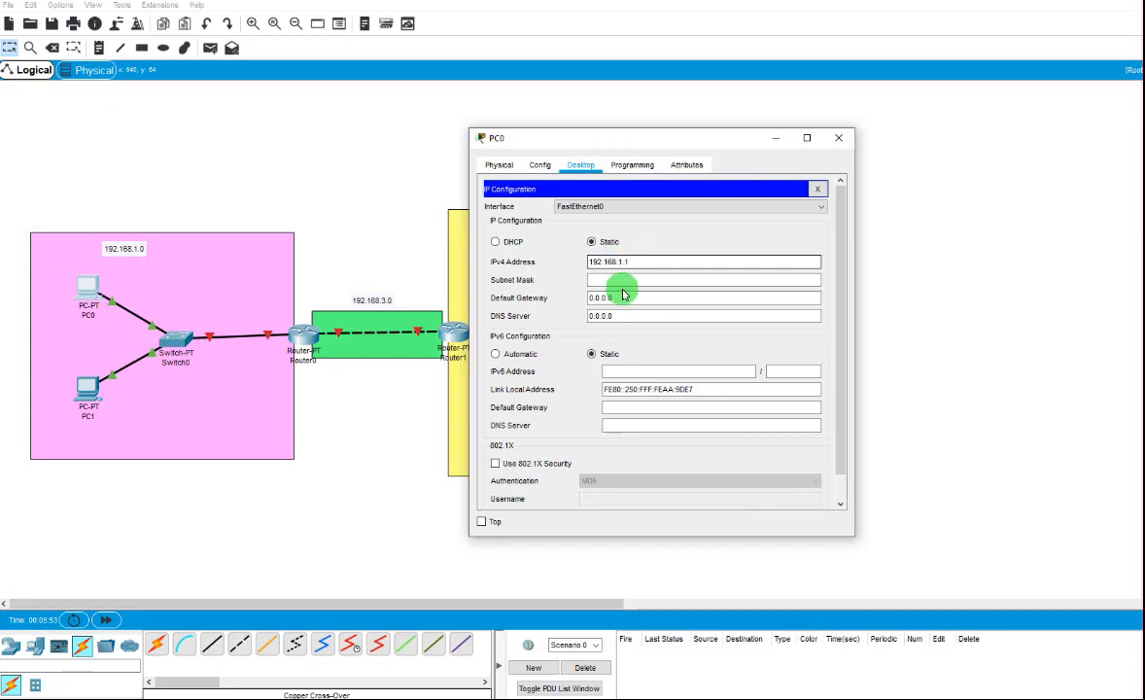
Complete PC0's IP configuration with subnet mask 255.255.255.0 and default gateway 192.168.1.3, and close its window.
left_click(627, 280)
left_click(614, 297)
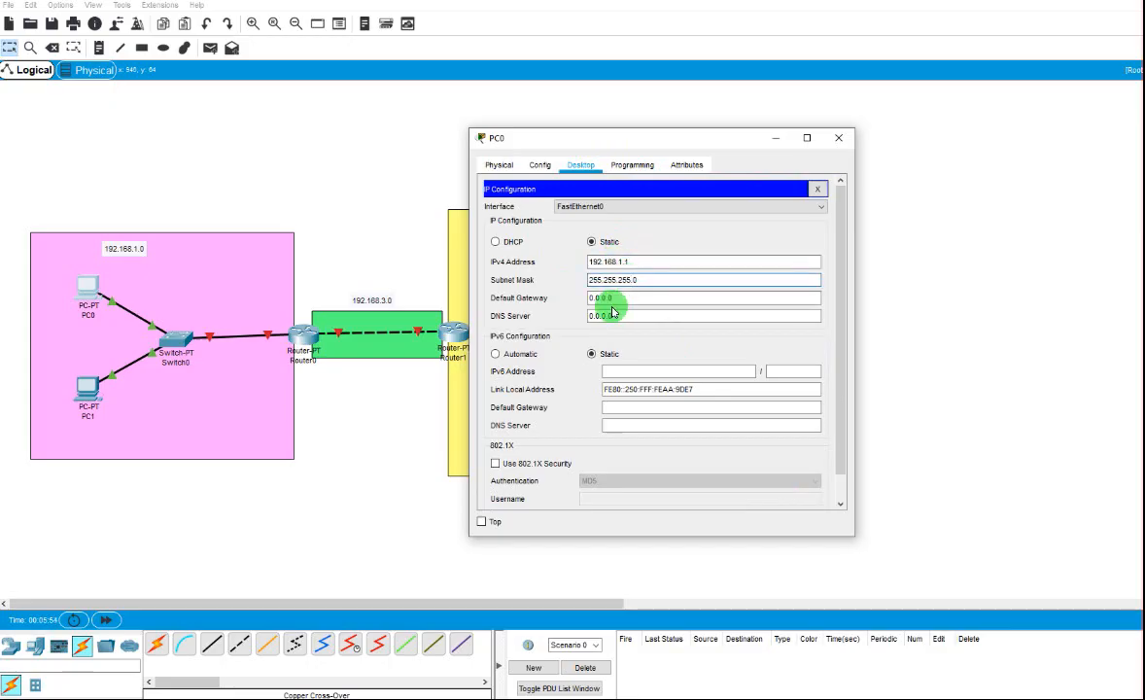
left_click_drag(551, 298, 519, 307)
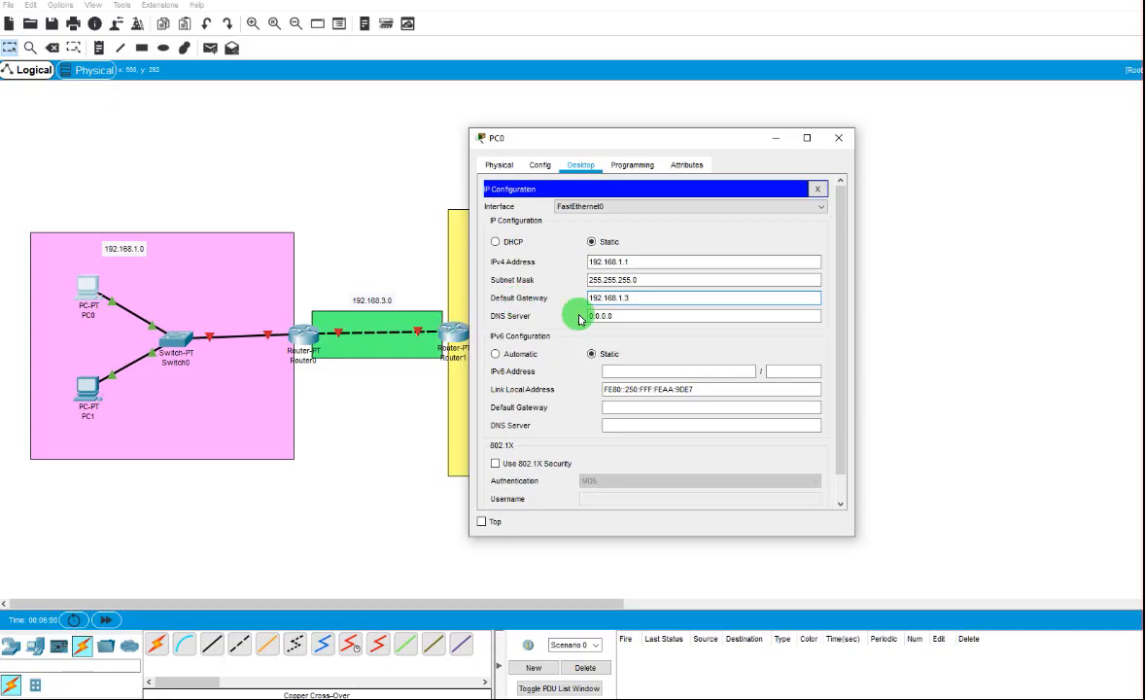
left_click(819, 195)
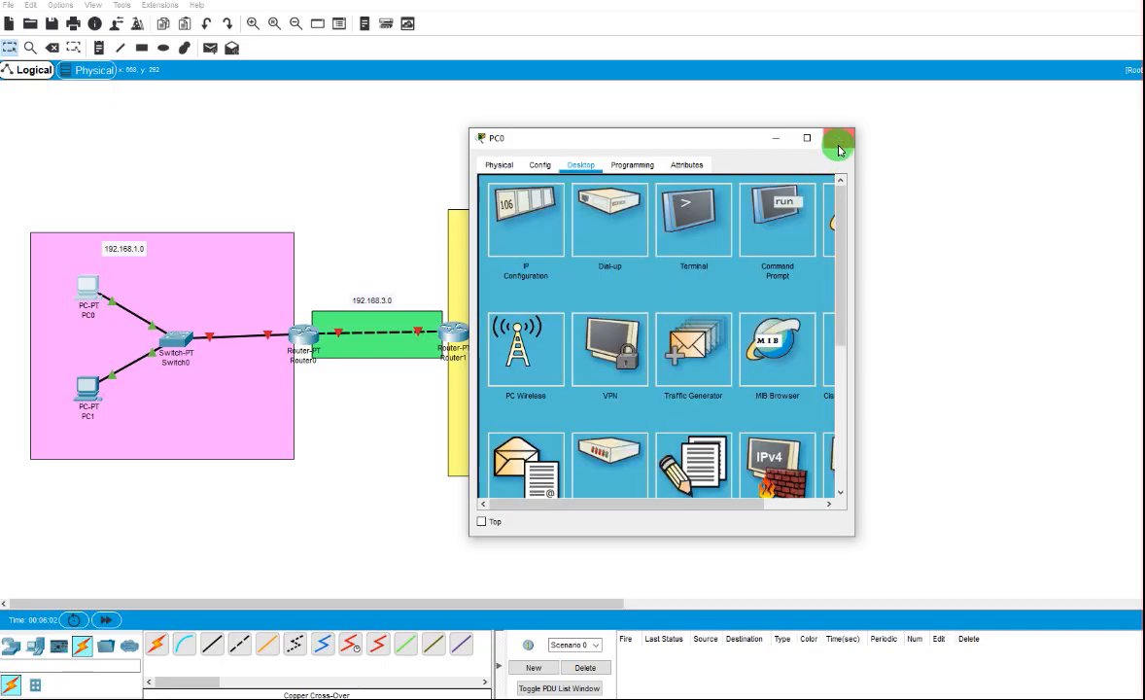
left_click(137, 264)
Configure PC1 with static IPv4 address 192.168.1.2, subnet mask 255.255.255.0 and default gateway 192.168.1.3.
left_click(88, 390)
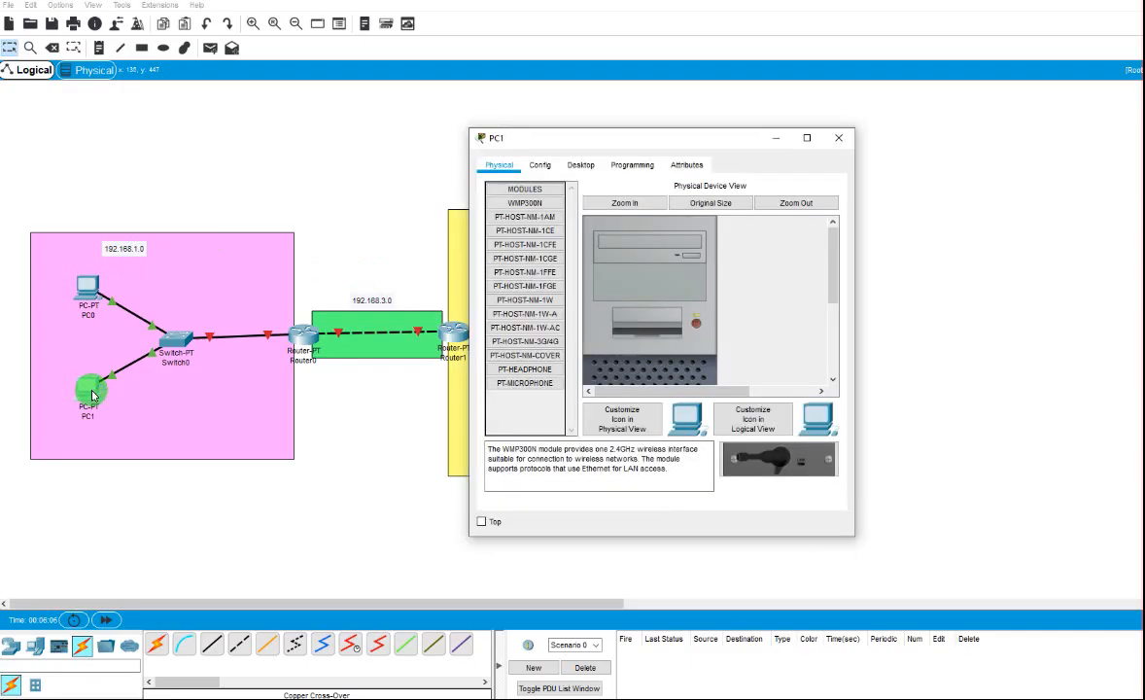
left_click(580, 164)
left_click(565, 255)
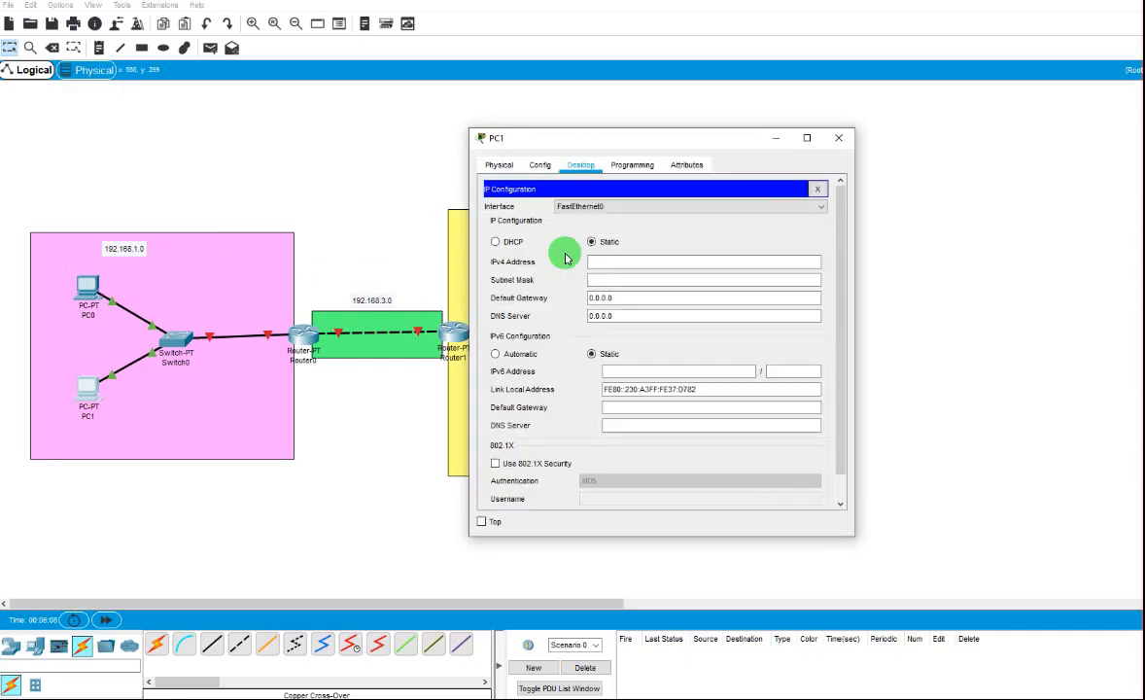
left_click(669, 261)
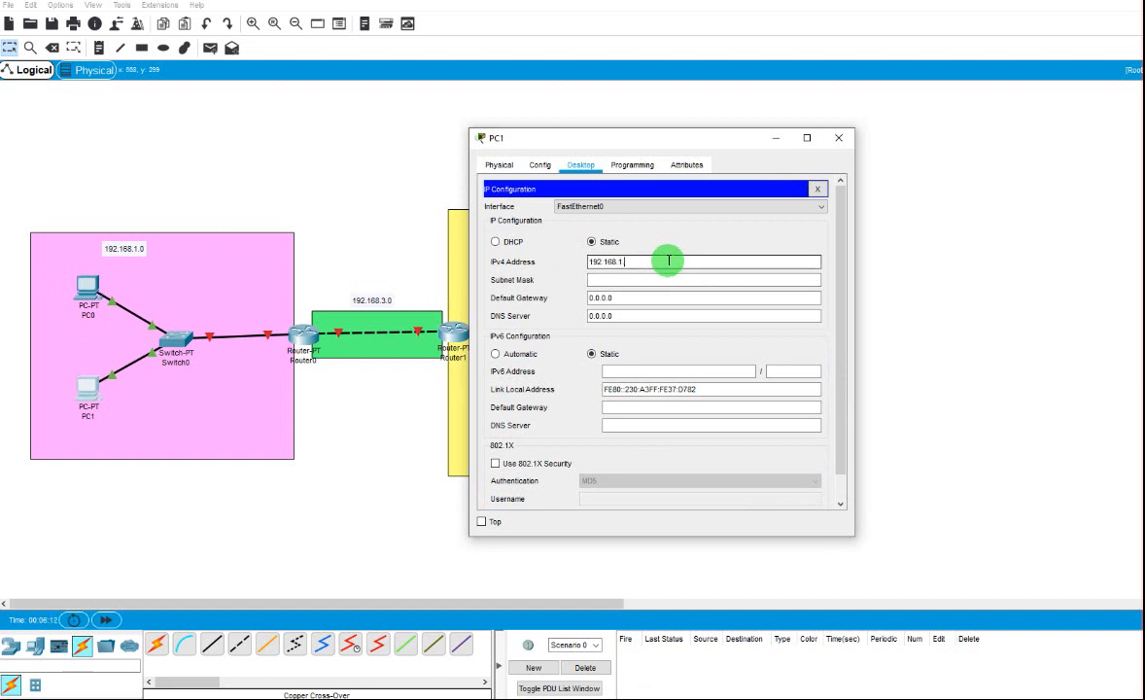
key("Tab")
key("Tab")
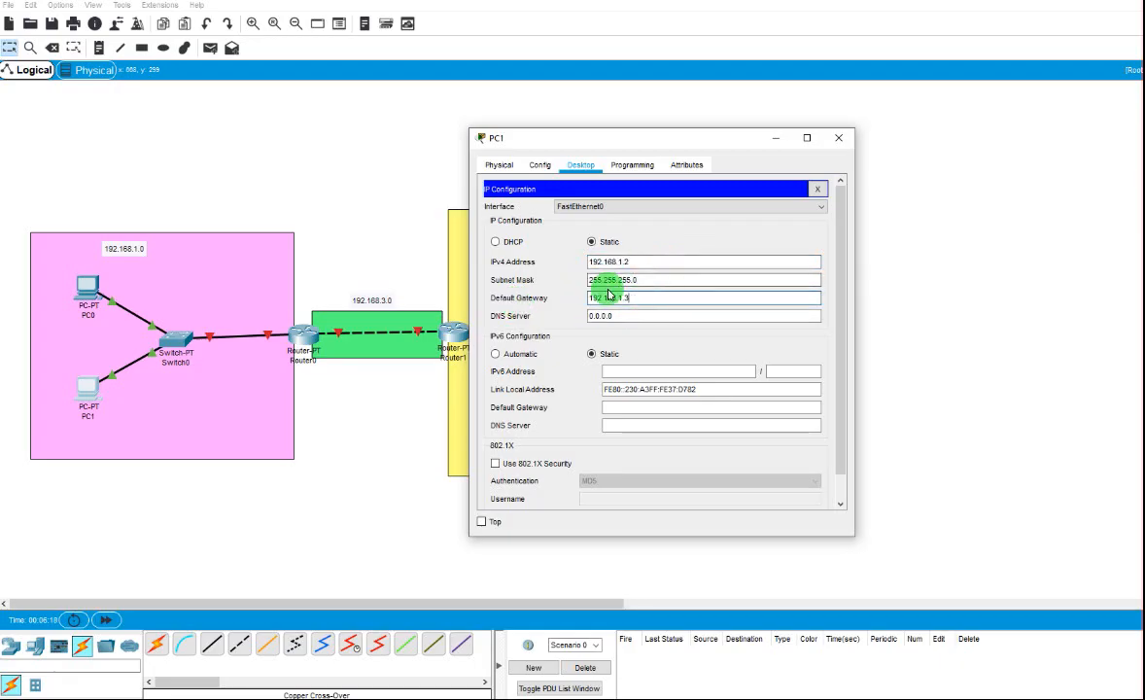
left_click(818, 189)
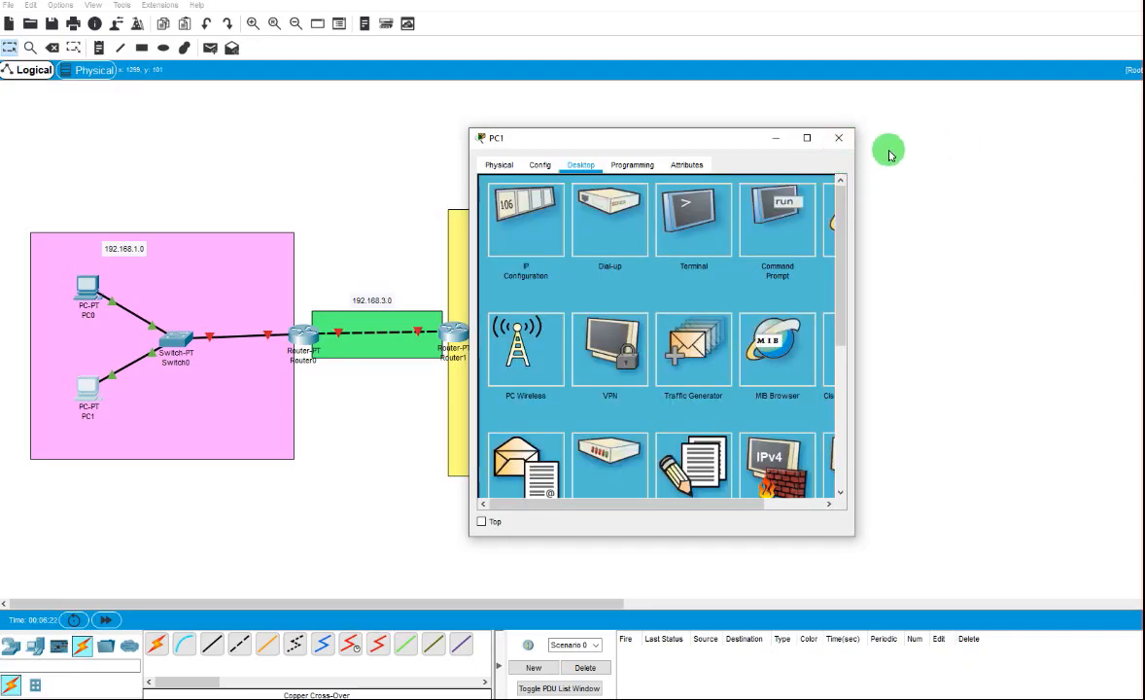
left_click(838, 136)
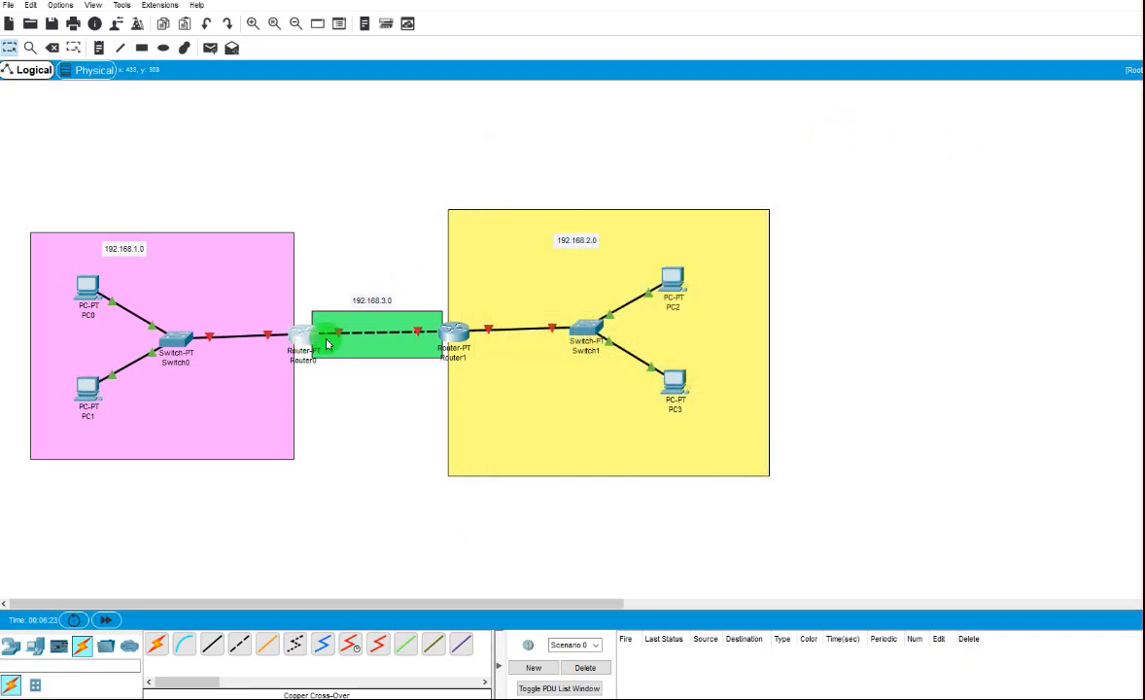
Open Router0's configuration and switch on the FastEthernet0/0 port.
left_click(300, 338)
left_click(540, 166)
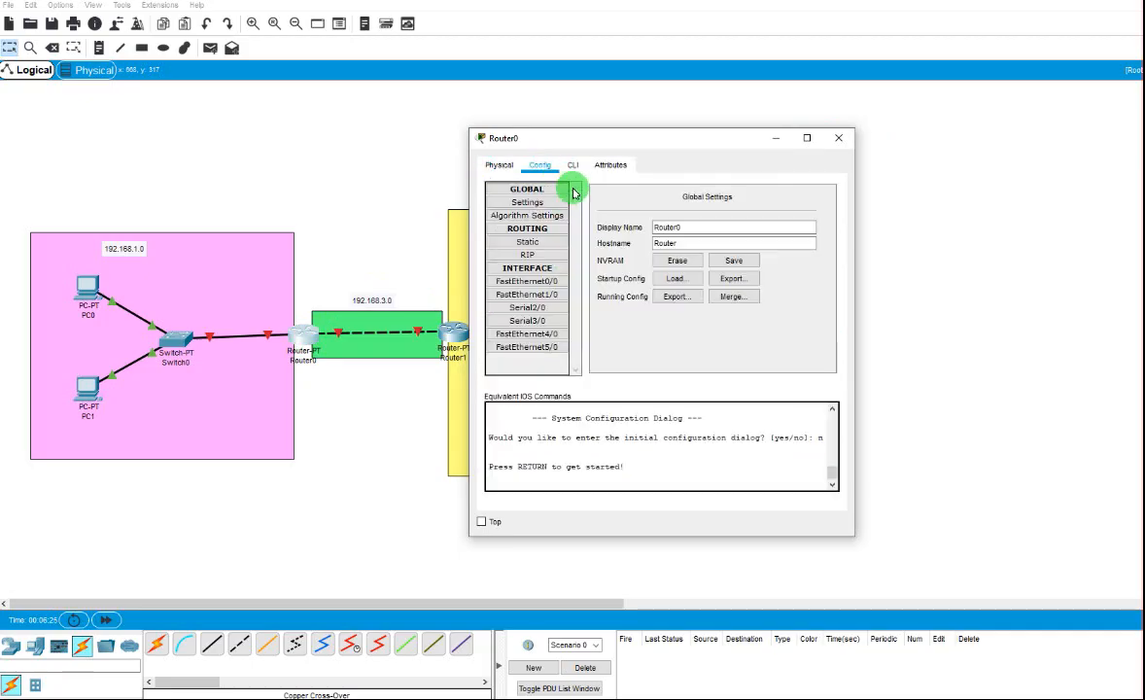
left_click(549, 284)
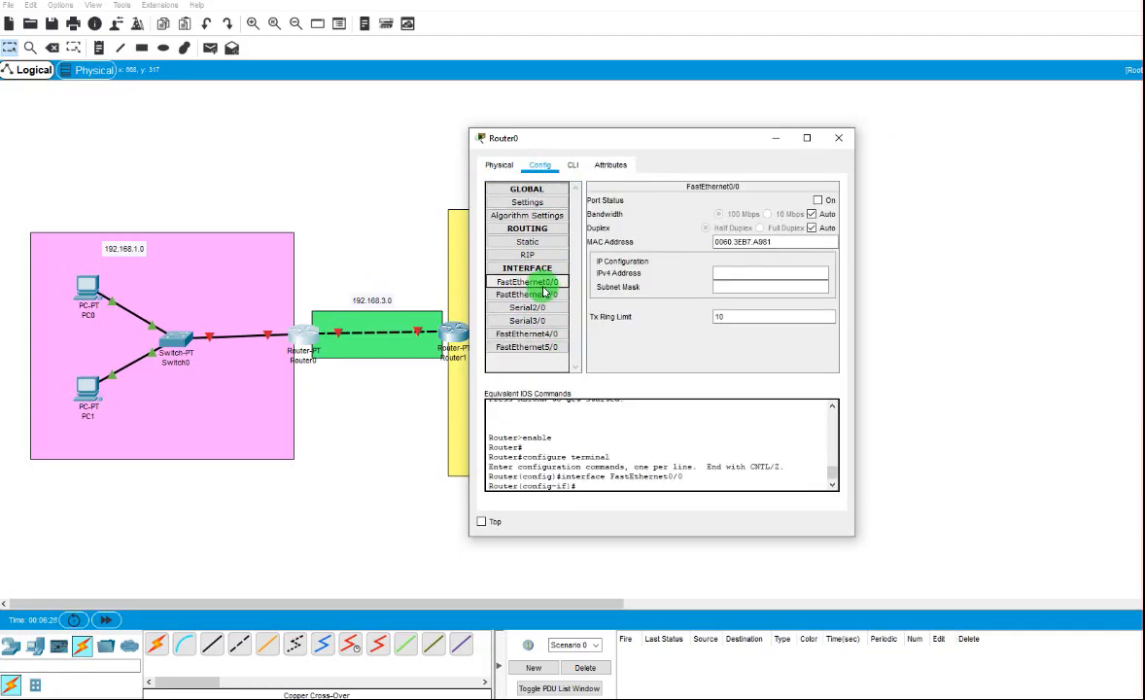
left_click(820, 202)
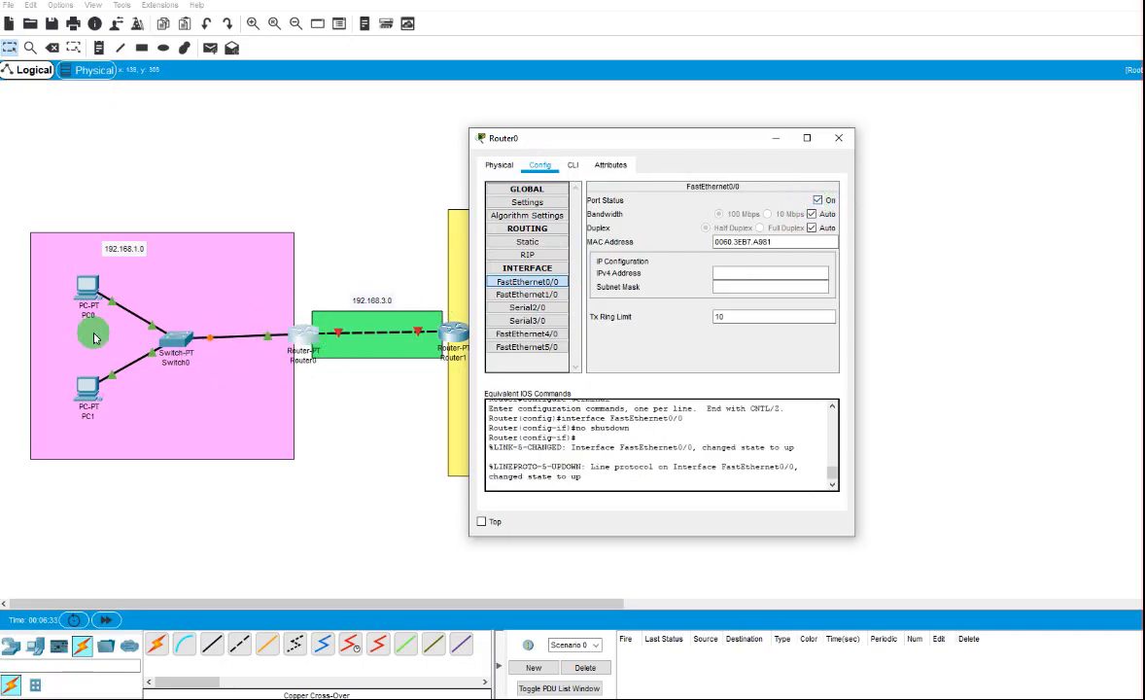
Assign IPv4 address 192.168.1.3 and subnet mask 255.255.255.0 to Router0's FastEthernet0/0 interface, and close the router's window.
left_click(732, 272)
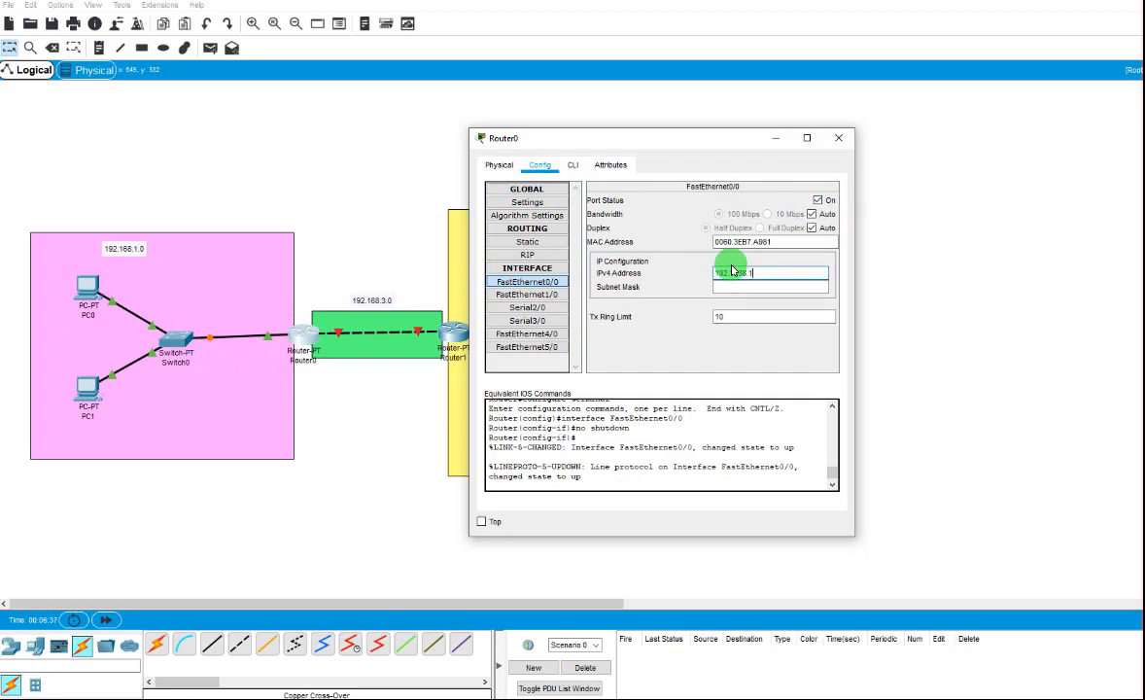
left_click(764, 288)
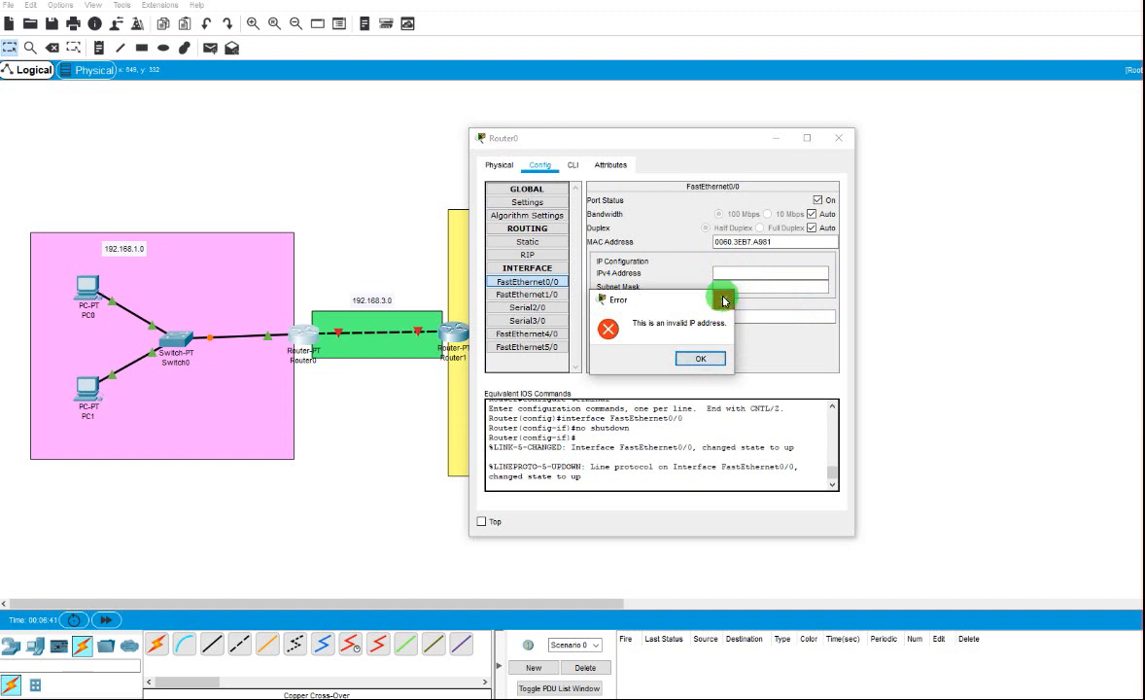
left_click(701, 358)
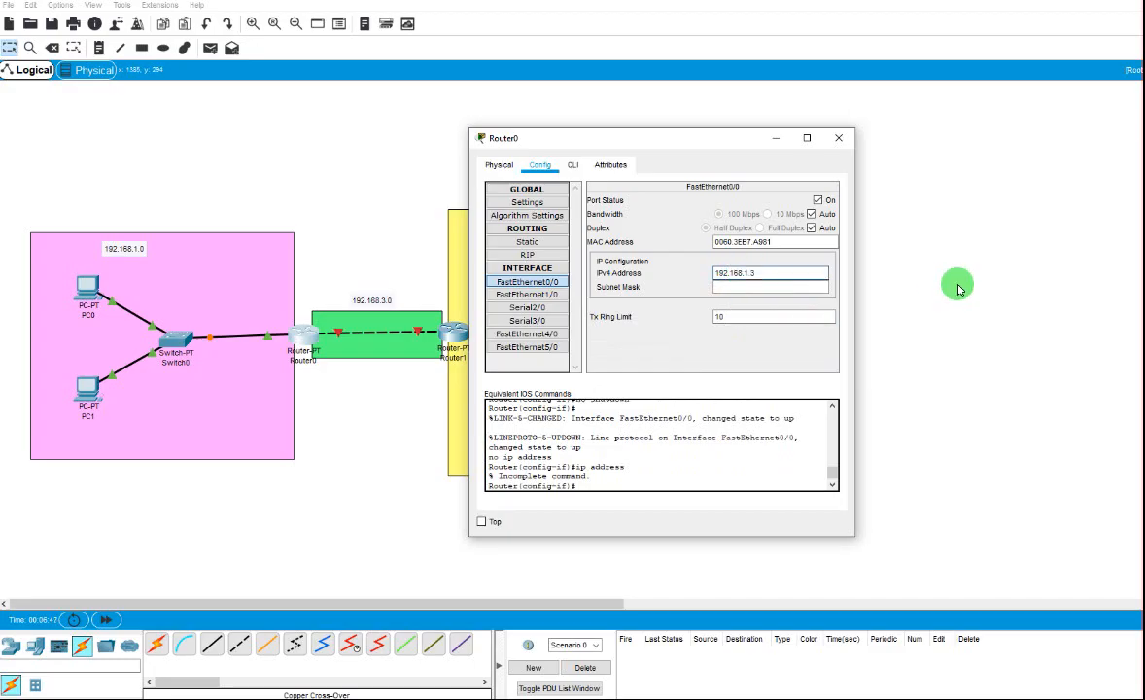
left_click(783, 286)
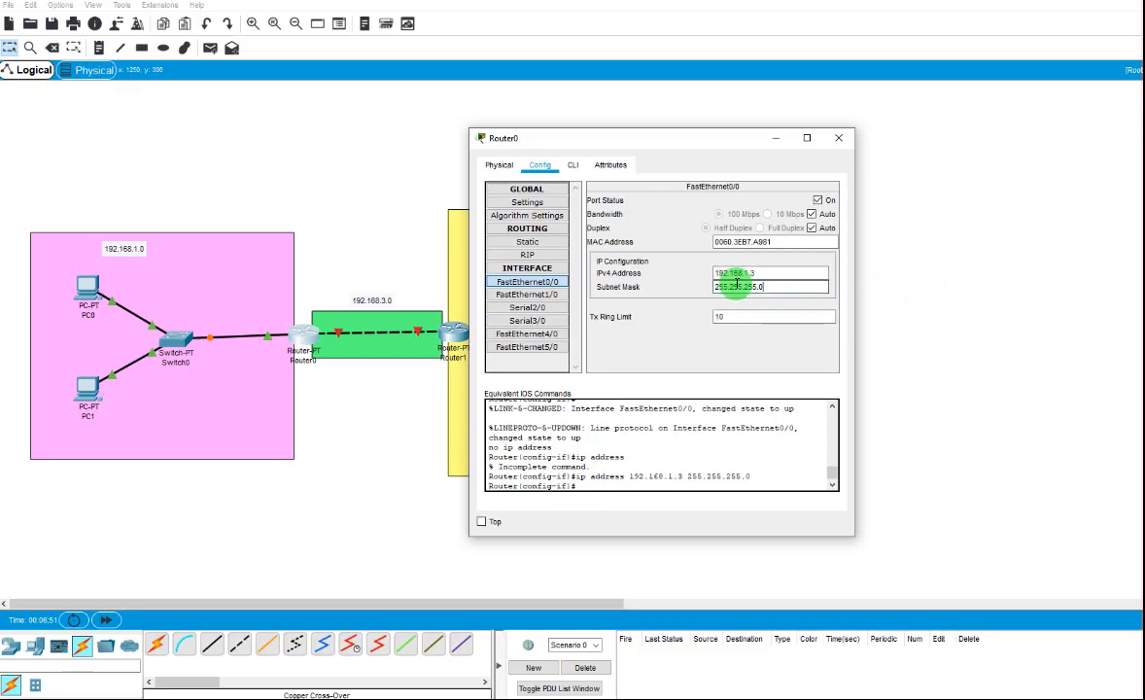
left_click(839, 137)
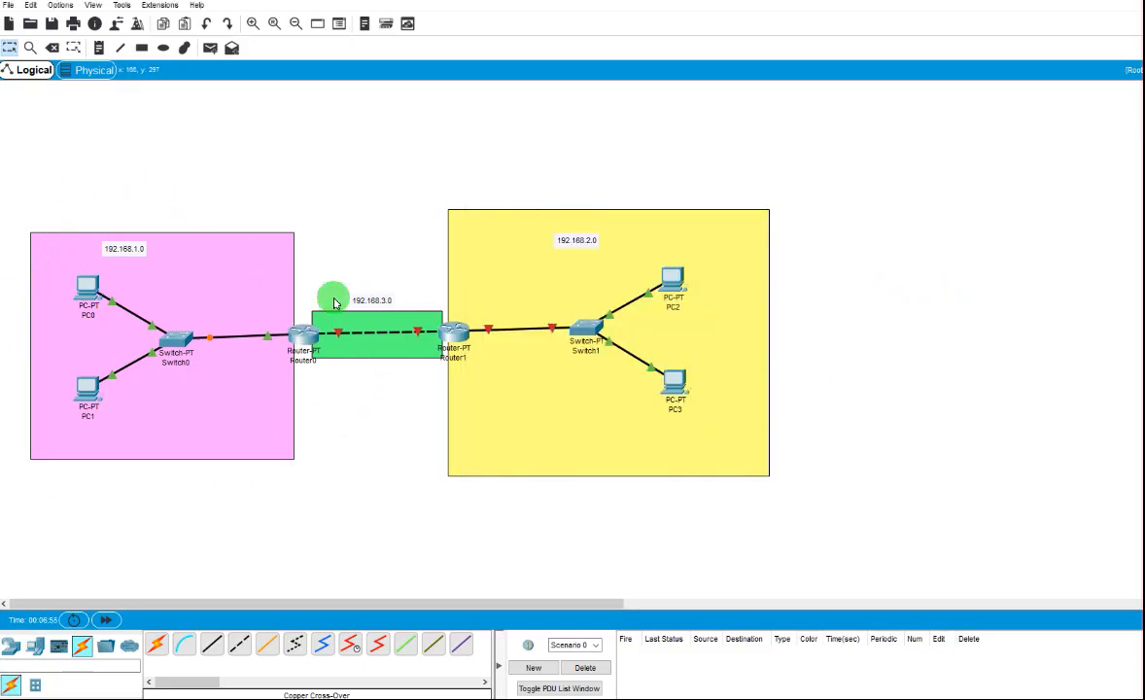
Open PC2's IP configuration and set static IPv4 address 192.168.2.1 with subnet mask 255.255.255.0.
left_click(672, 280)
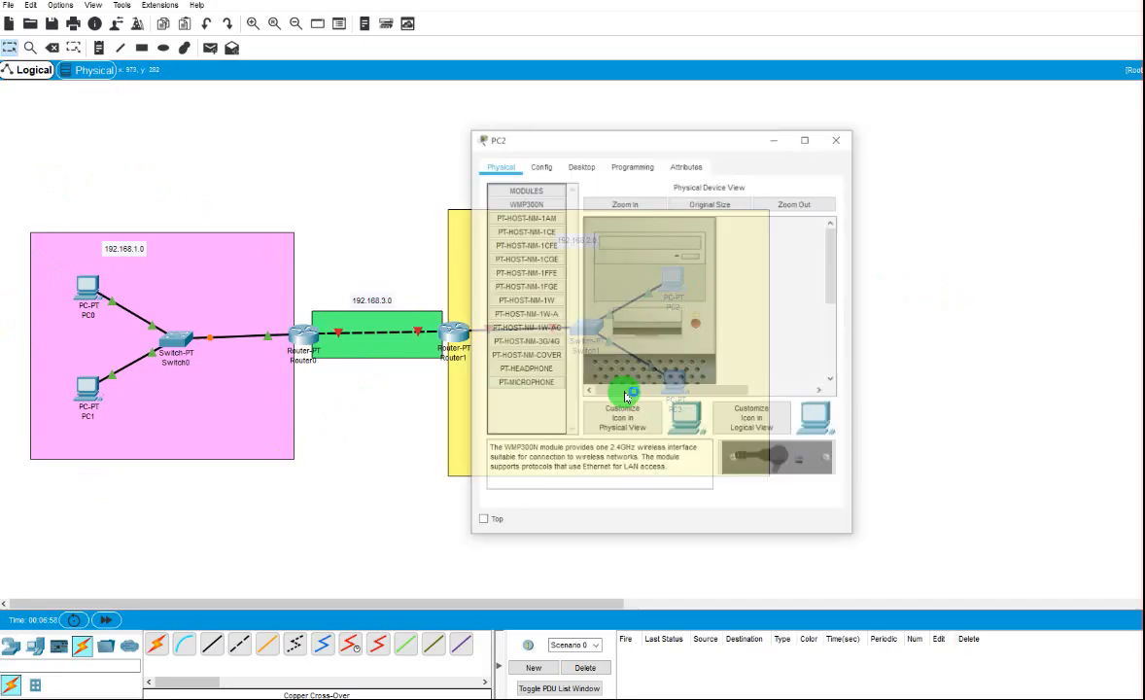
left_click(580, 165)
left_click(542, 230)
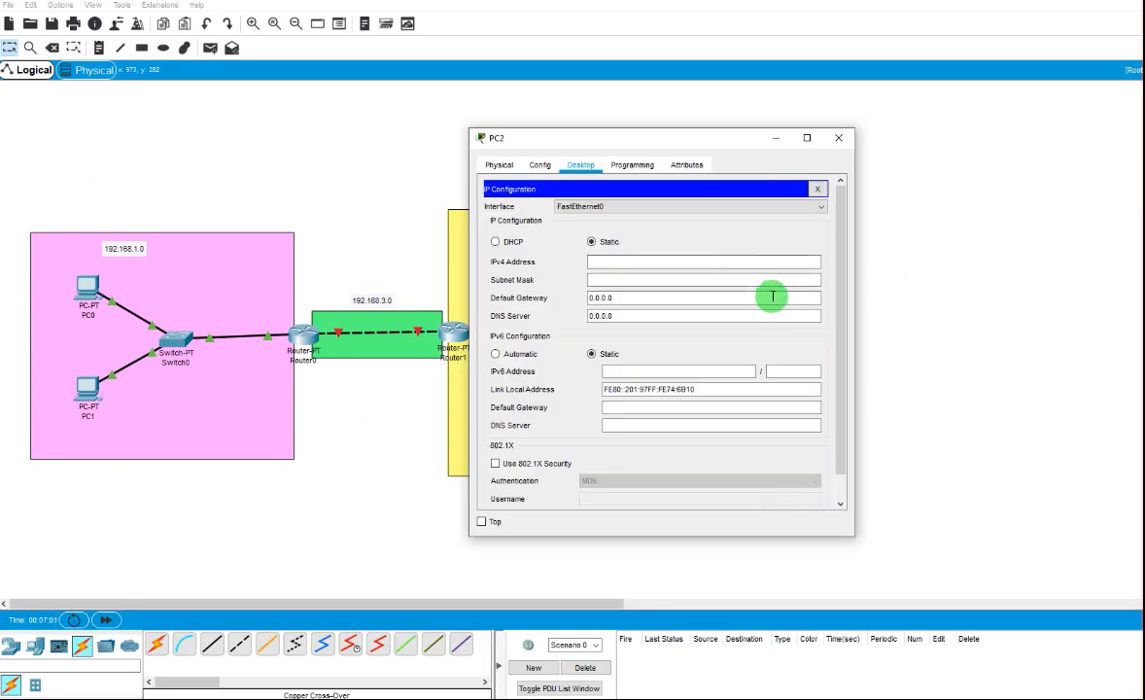
left_click(628, 262)
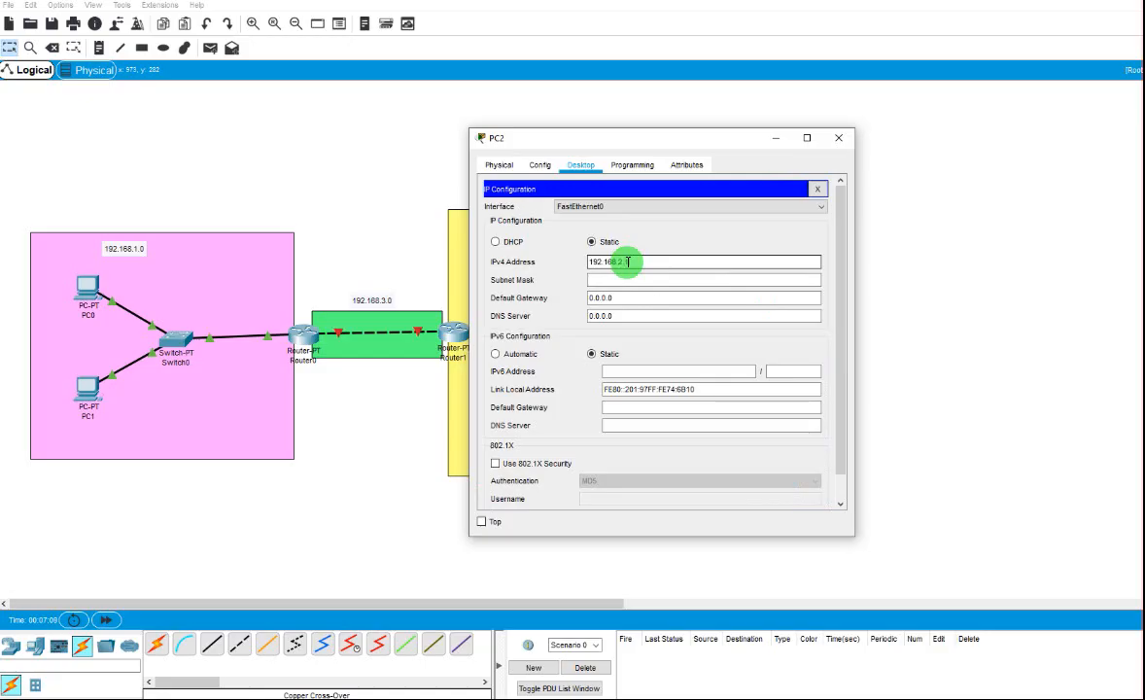
left_click(648, 280)
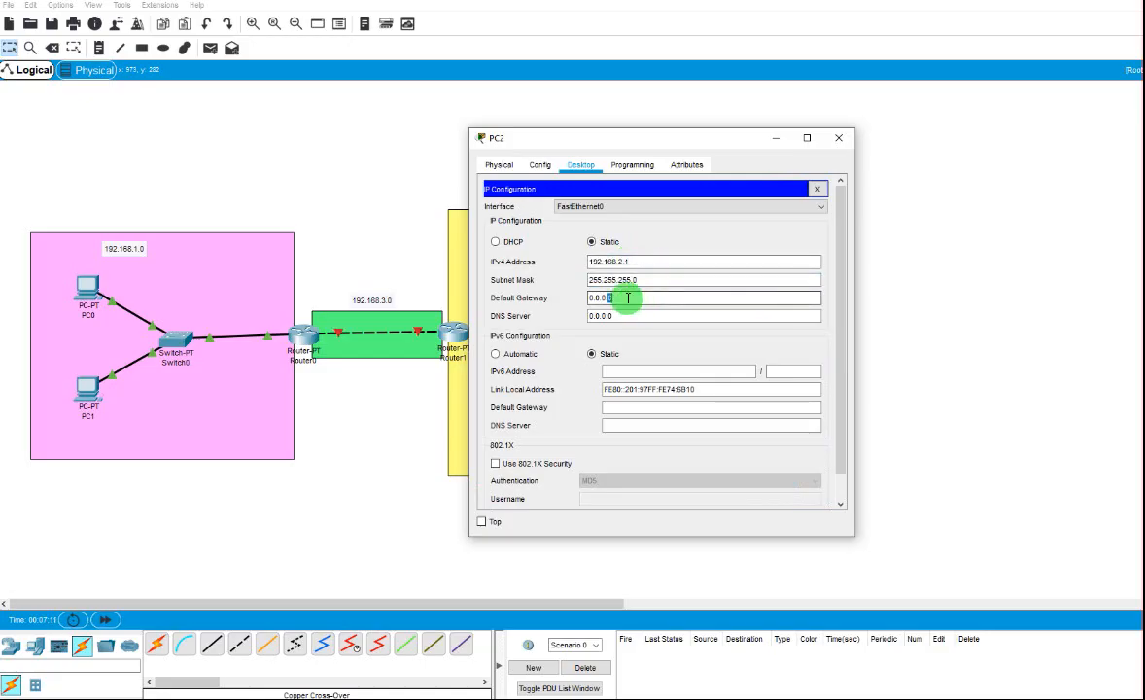
Set PC2's default gateway to 192.168.2.3 and close its window.
left_click_drag(610, 297, 515, 303)
left_click_drag(629, 296, 576, 297)
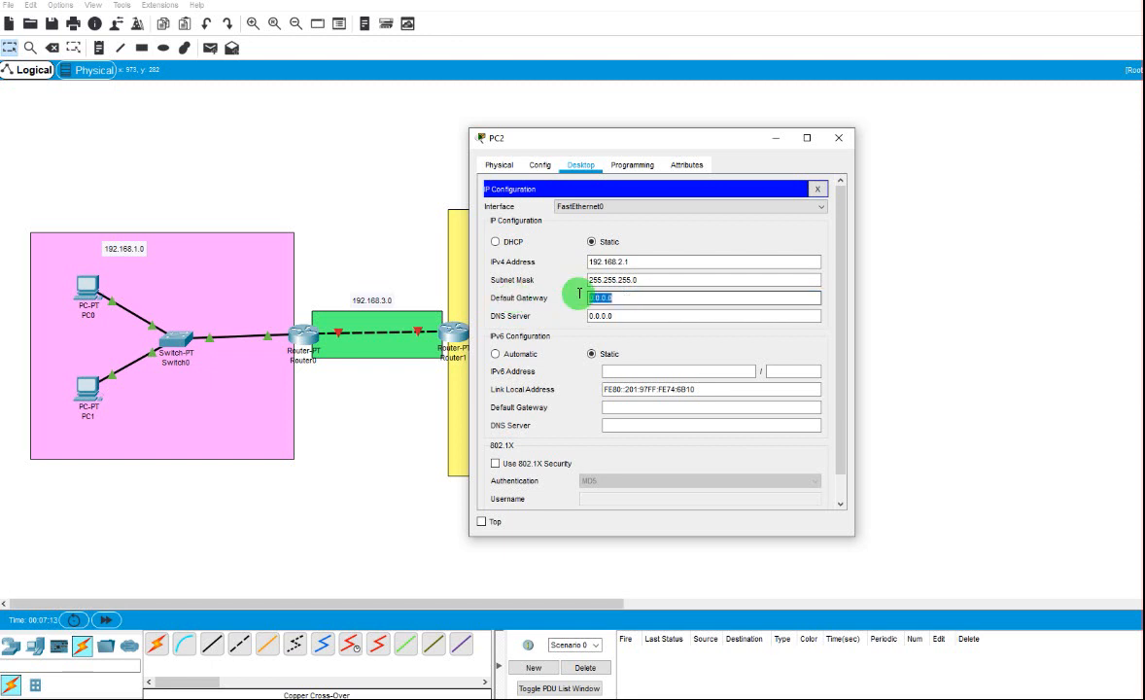
type("192")
key("Return")
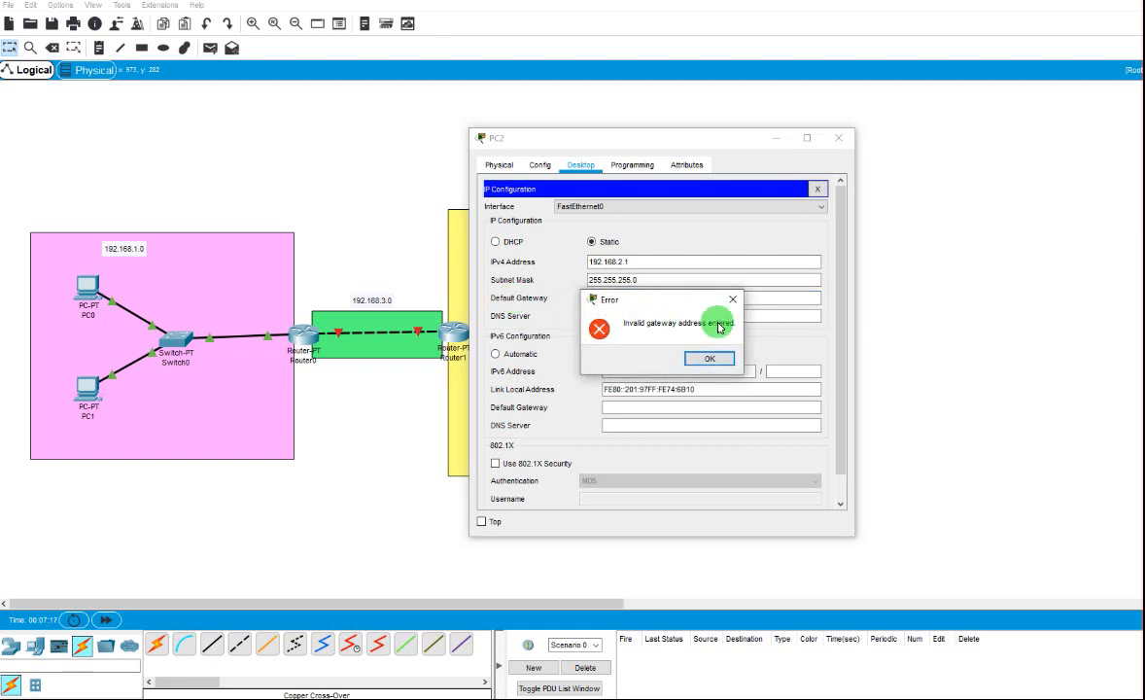
left_click(715, 357)
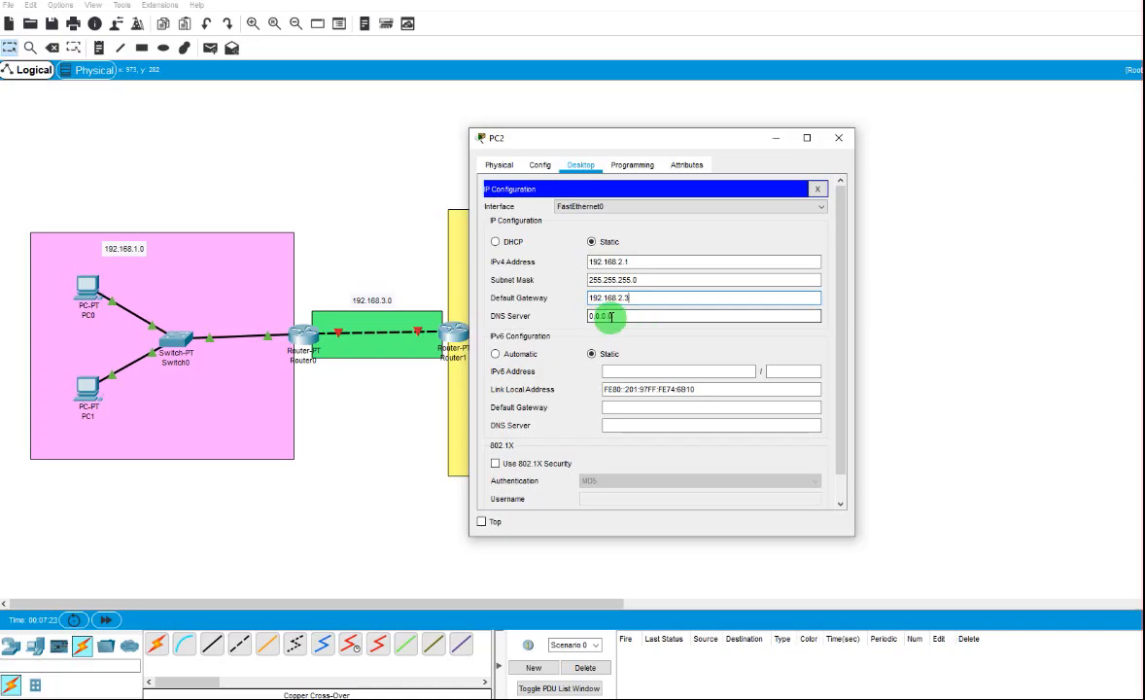
left_click(819, 188)
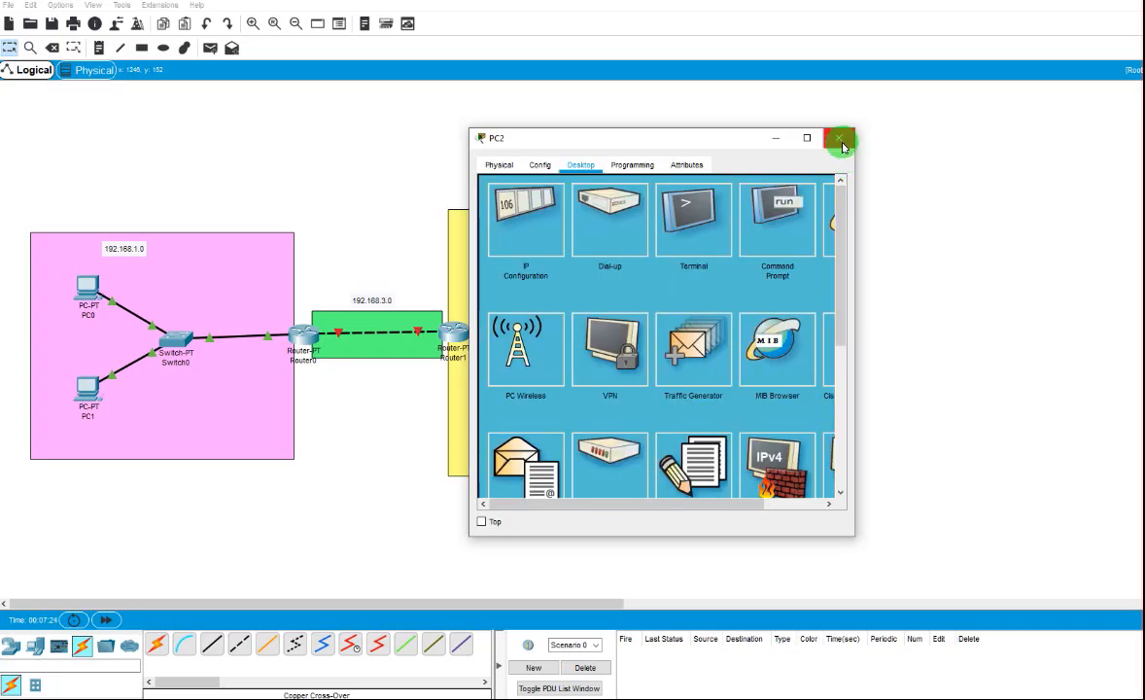
left_click(839, 137)
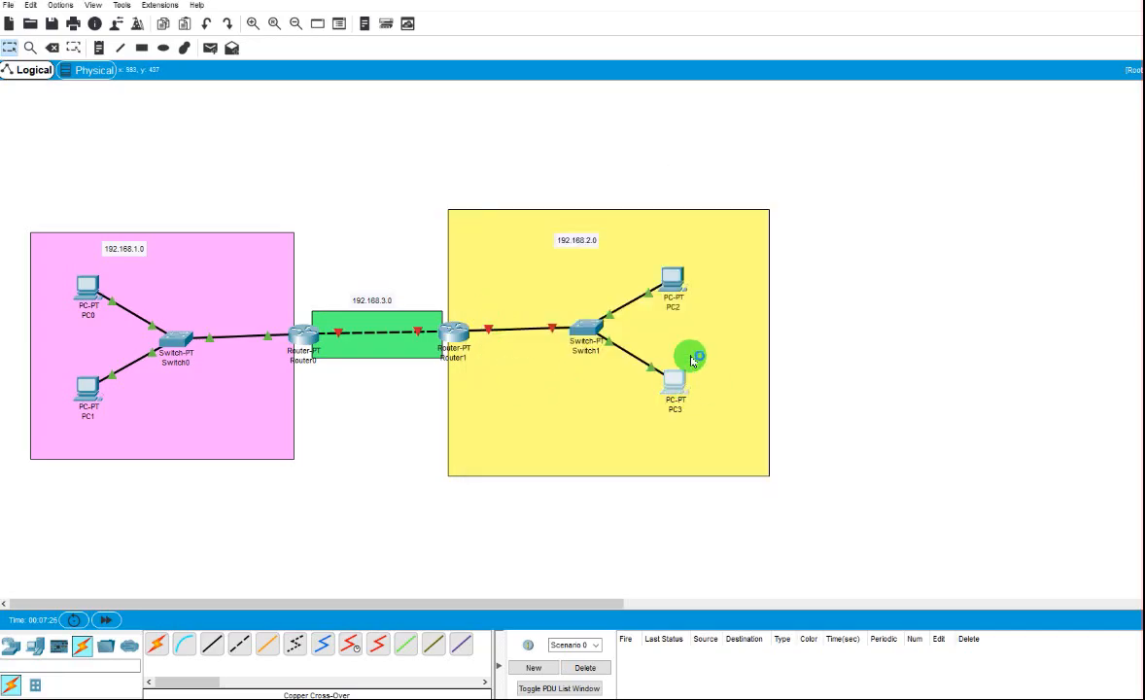
Configure PC3 with static IPv4 address 192.168.2.2, subnet mask 255.255.255.0 and default gateway 192.168.2.3.
left_click(676, 382)
left_click(560, 218)
left_click(646, 260)
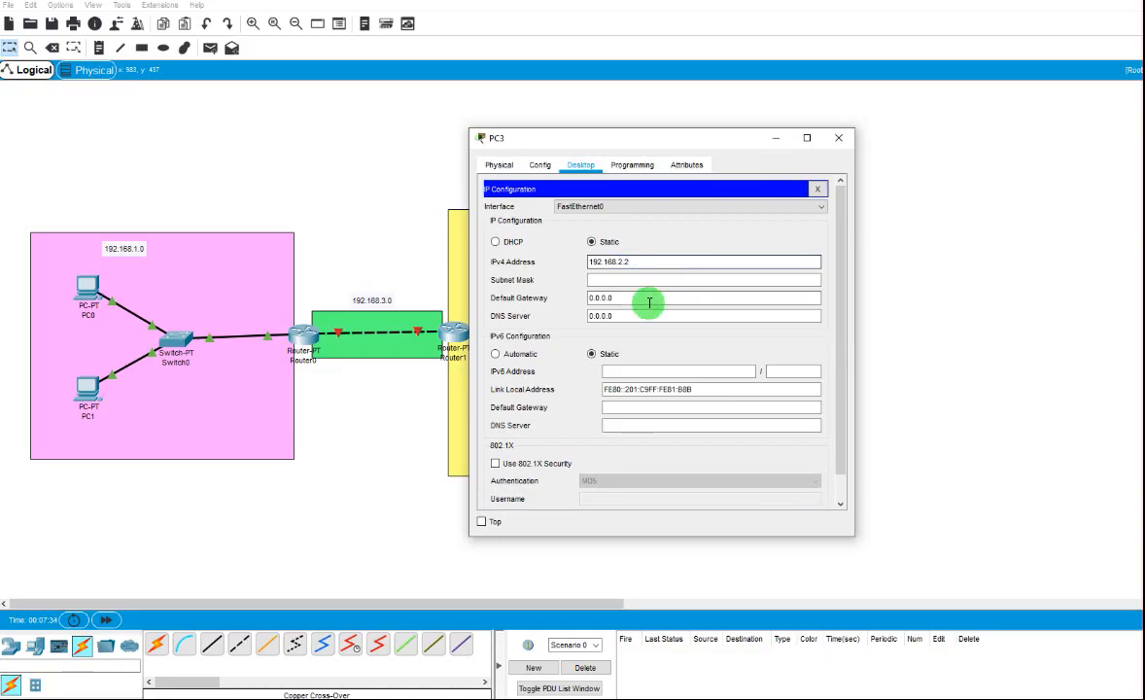
key("Tab")
key("Tab")
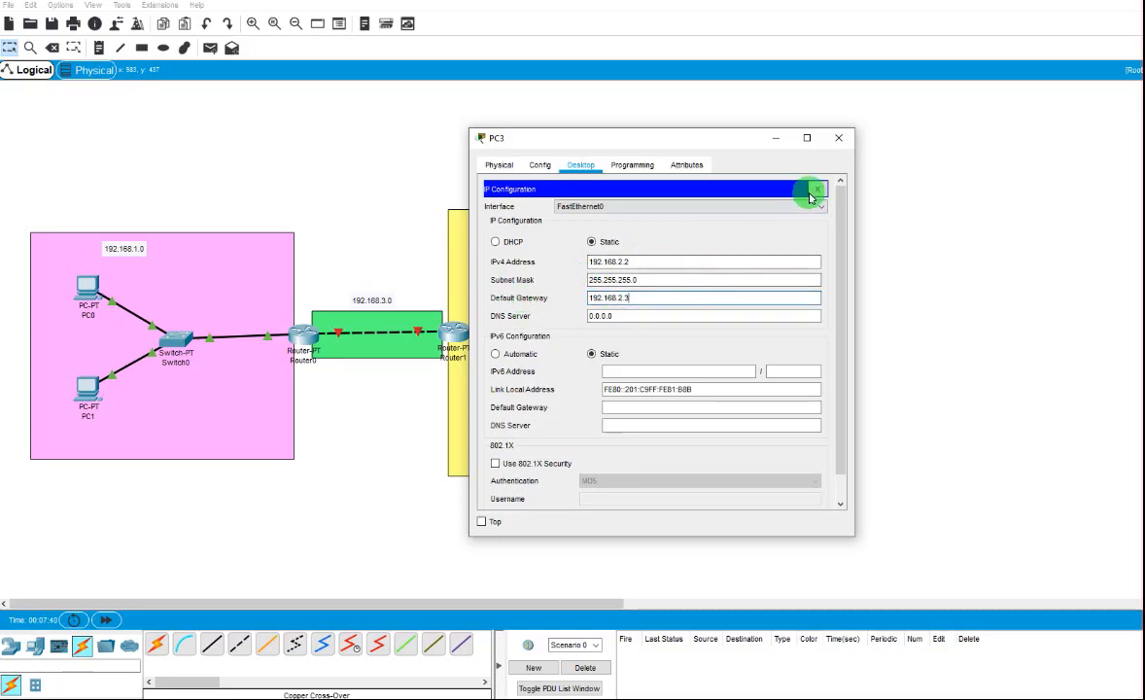
left_click(818, 189)
left_click(839, 137)
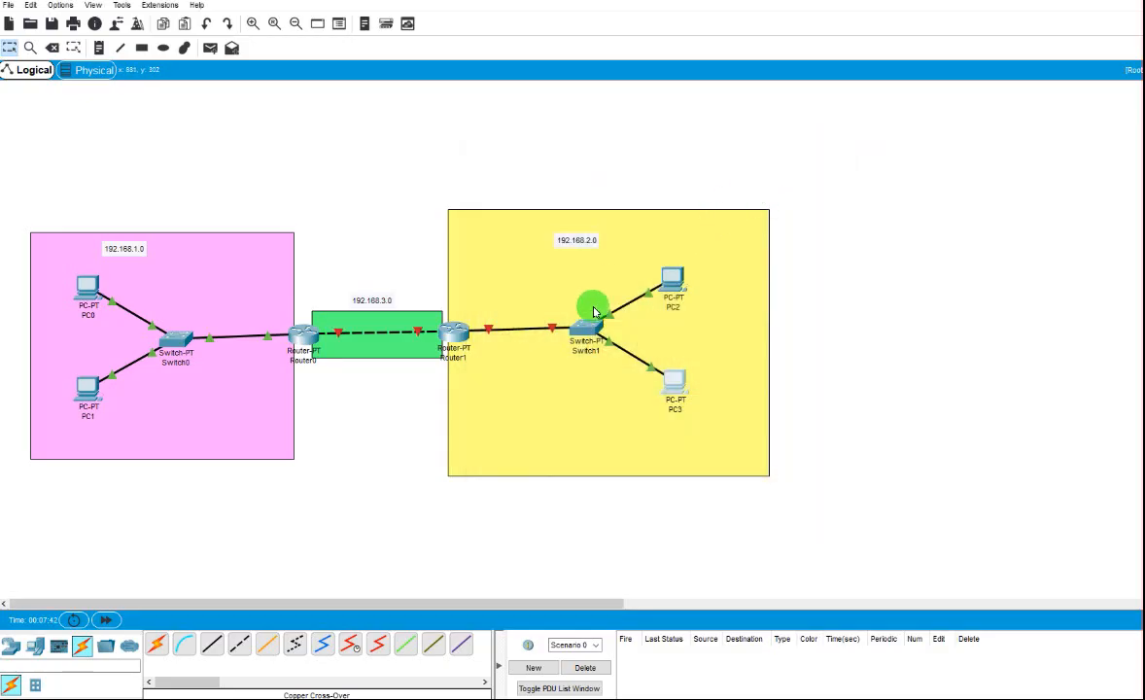
Switch on Router1's FastEthernet0/0 port and move its configuration window aside to uncover the link to Switch1.
left_click(456, 333)
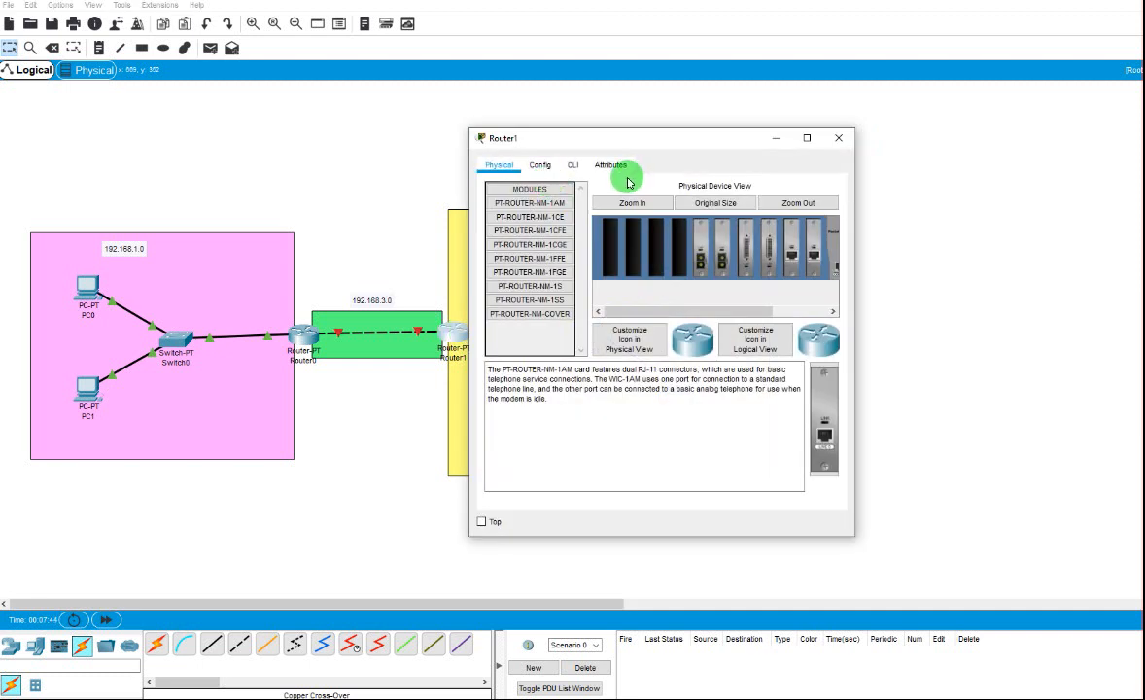
left_click(540, 166)
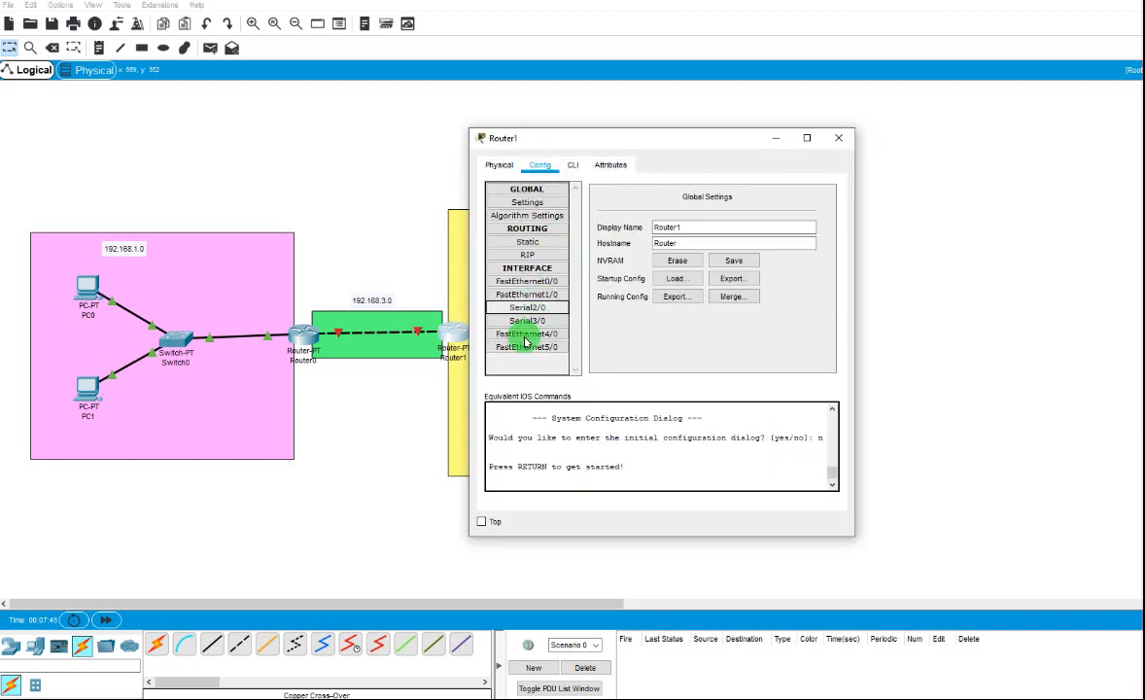
left_click(555, 282)
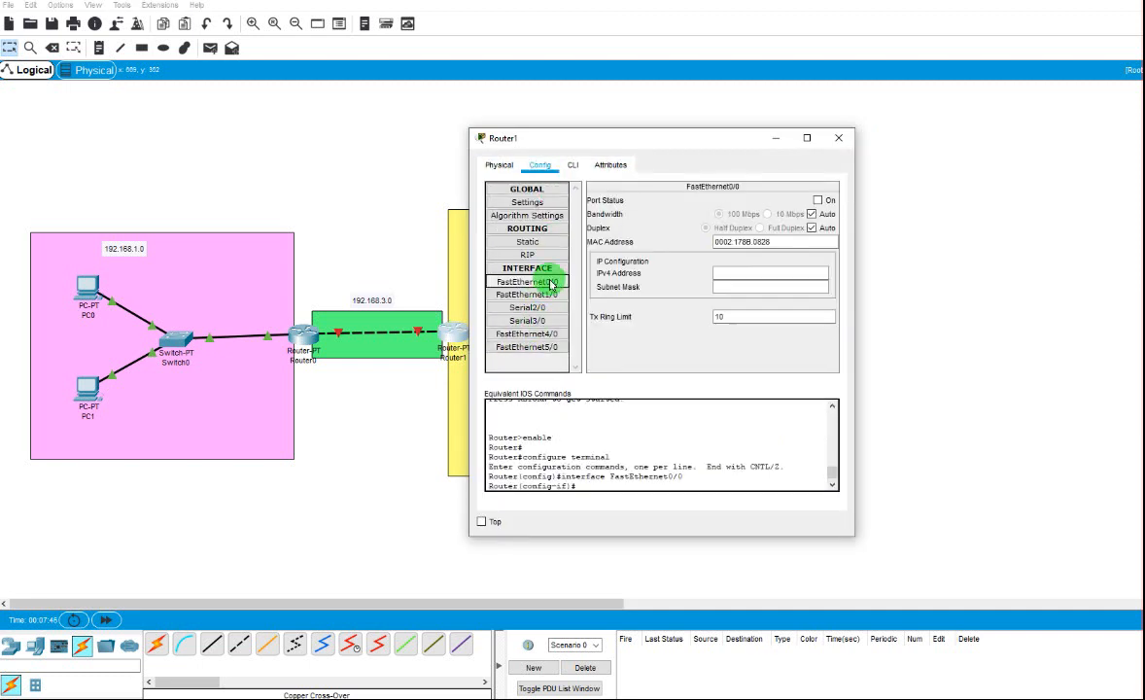
left_click(827, 201)
left_click_drag(711, 141, 913, 135)
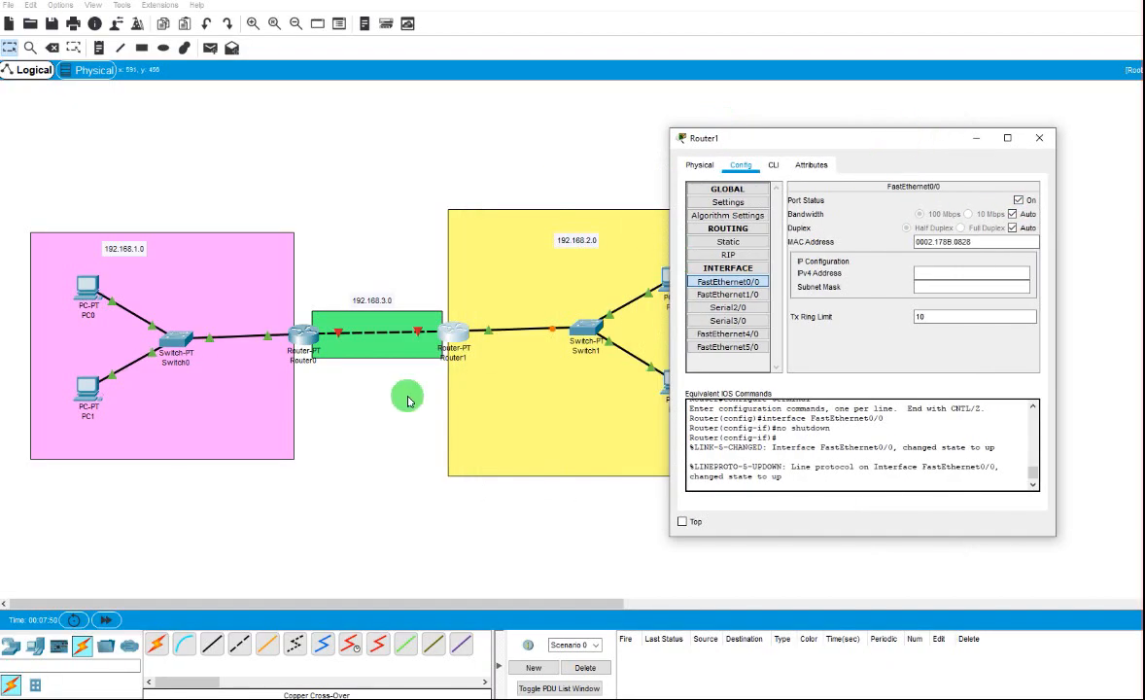
Assign IPv4 address 192.168.2.3 with subnet mask 255.255.255.0 to Router1's FastEthernet0/0 interface and close its window.
left_click(959, 275)
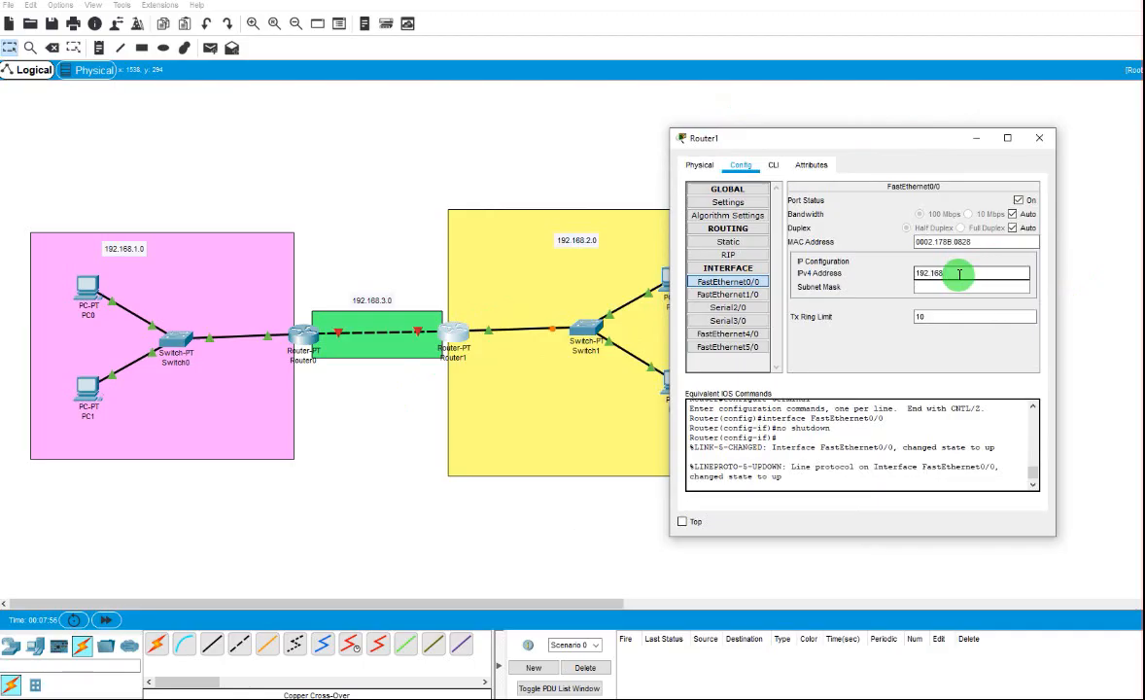
type("192.168.2.3")
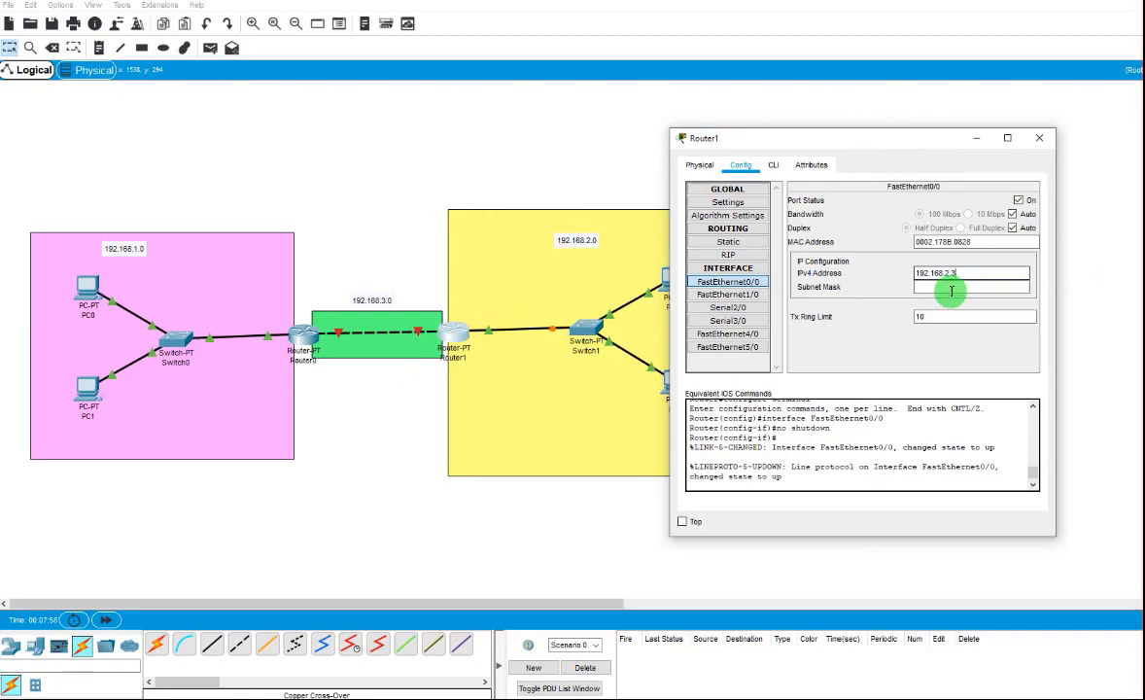
left_click(946, 286)
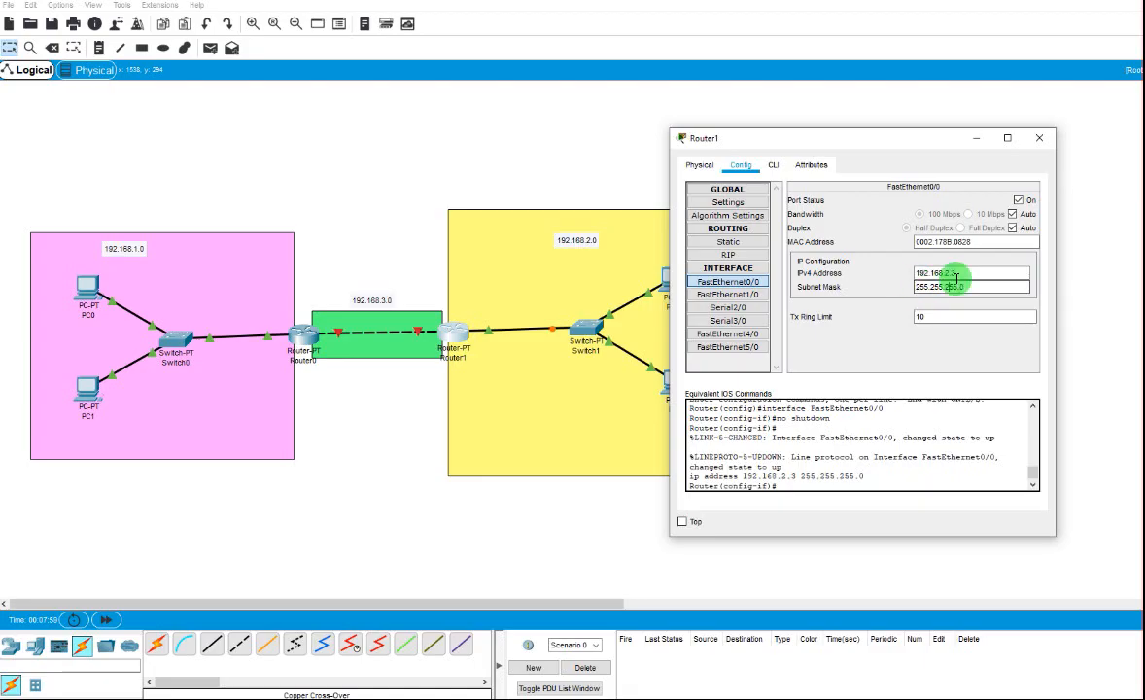
left_click(1040, 138)
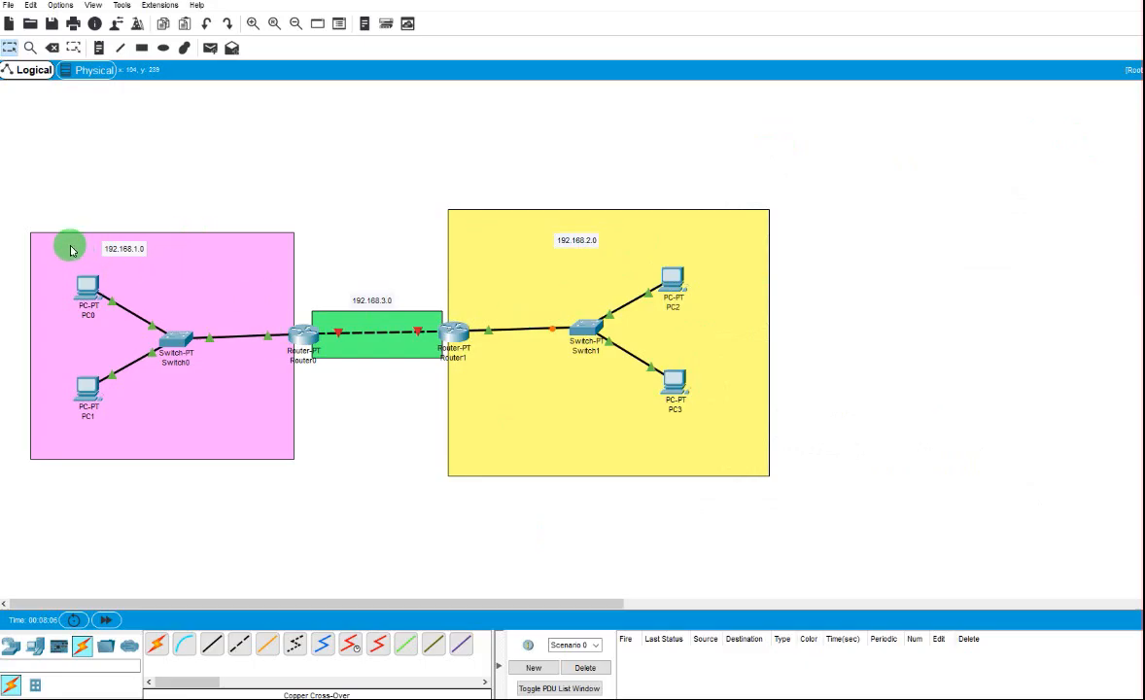
Test connectivity inside the 192.168.1.0 subnet by sending a simple PDU from PC0 to PC1.
left_click(84, 291)
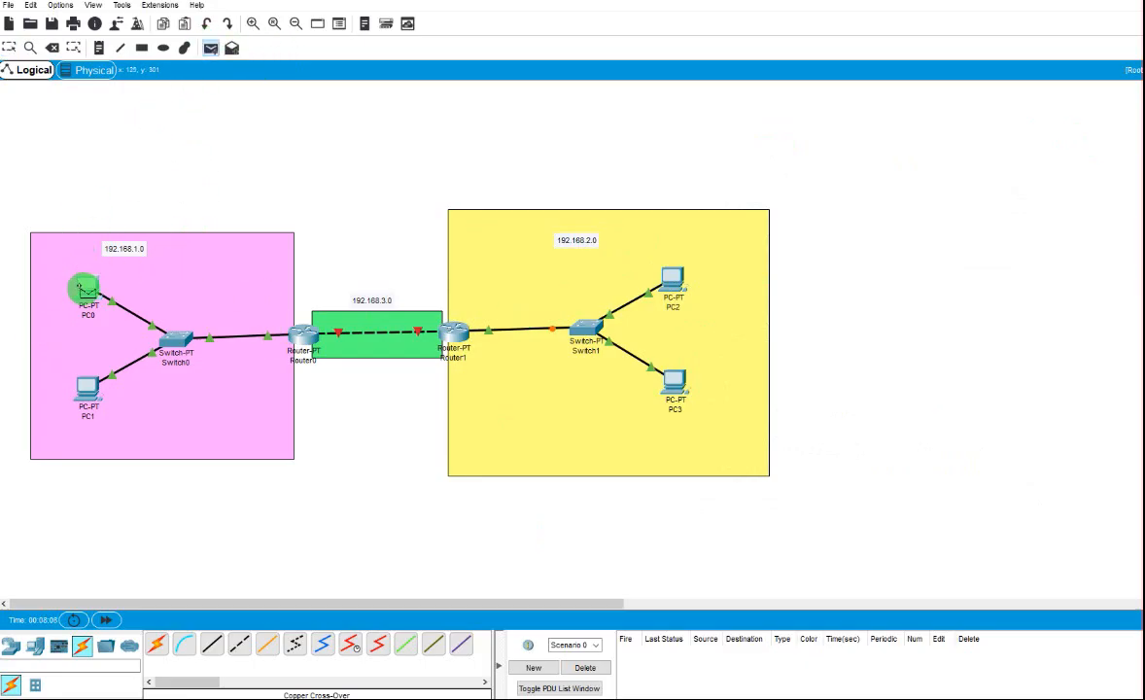
left_click(87, 387)
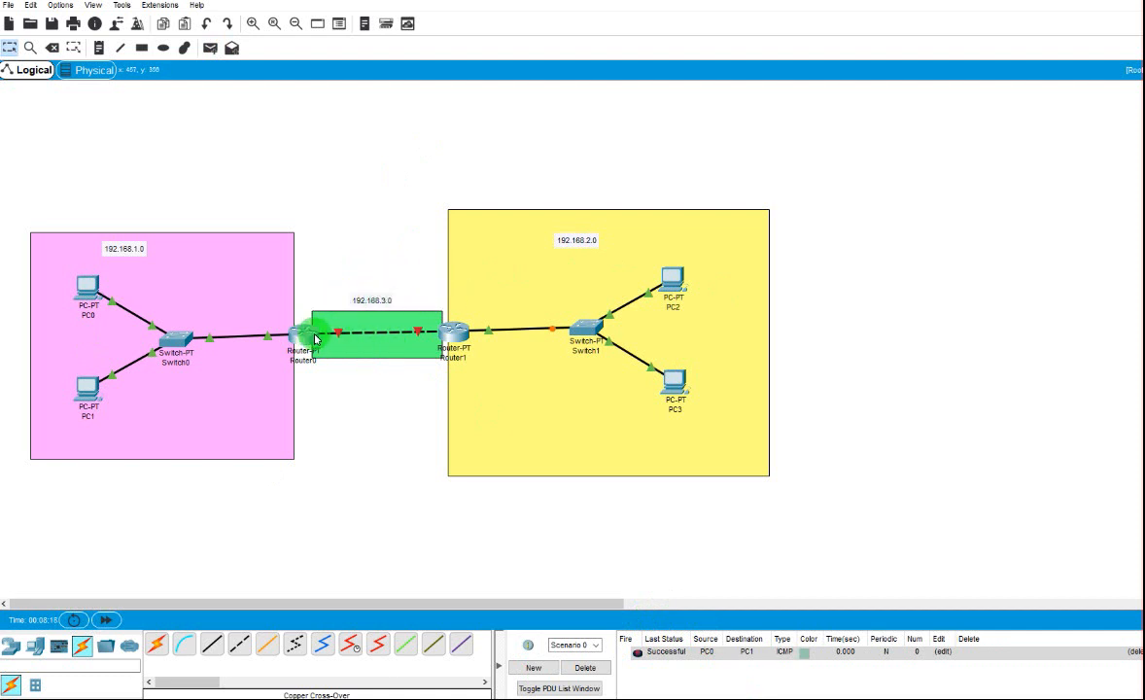
Switch on Router0's FastEthernet1/0 port, assign it 192.168.3.1 with subnet mask 255.255.255.0, and close the window.
mouse_move(316, 338)
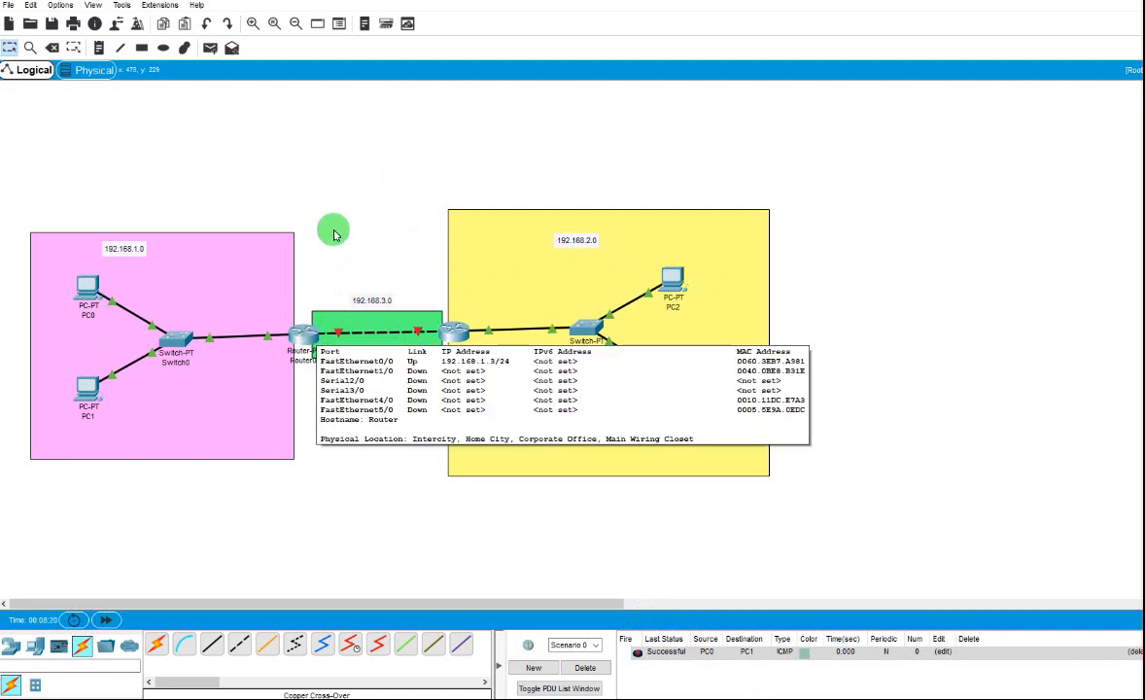
left_click(297, 328)
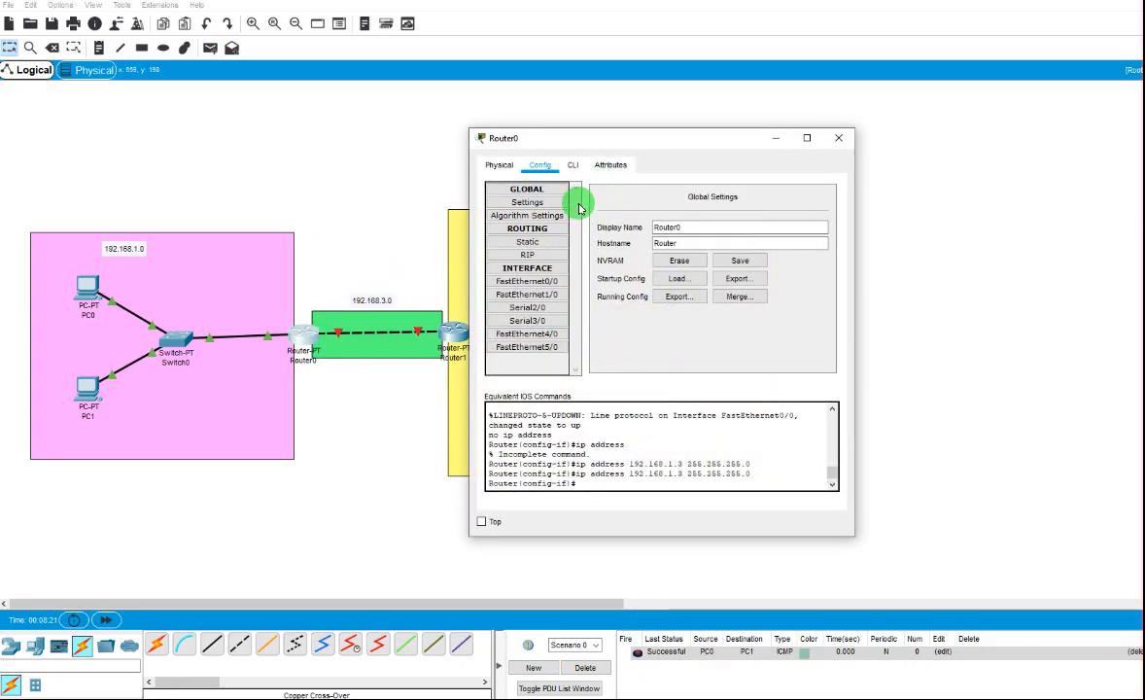
left_click(544, 300)
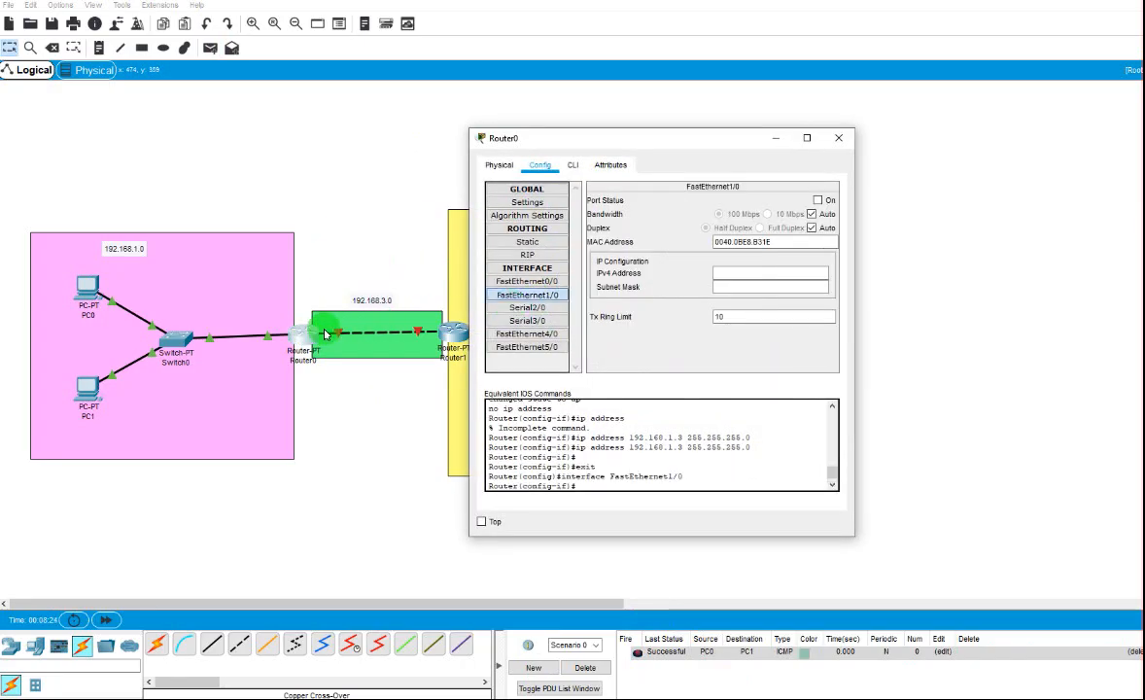
left_click(818, 200)
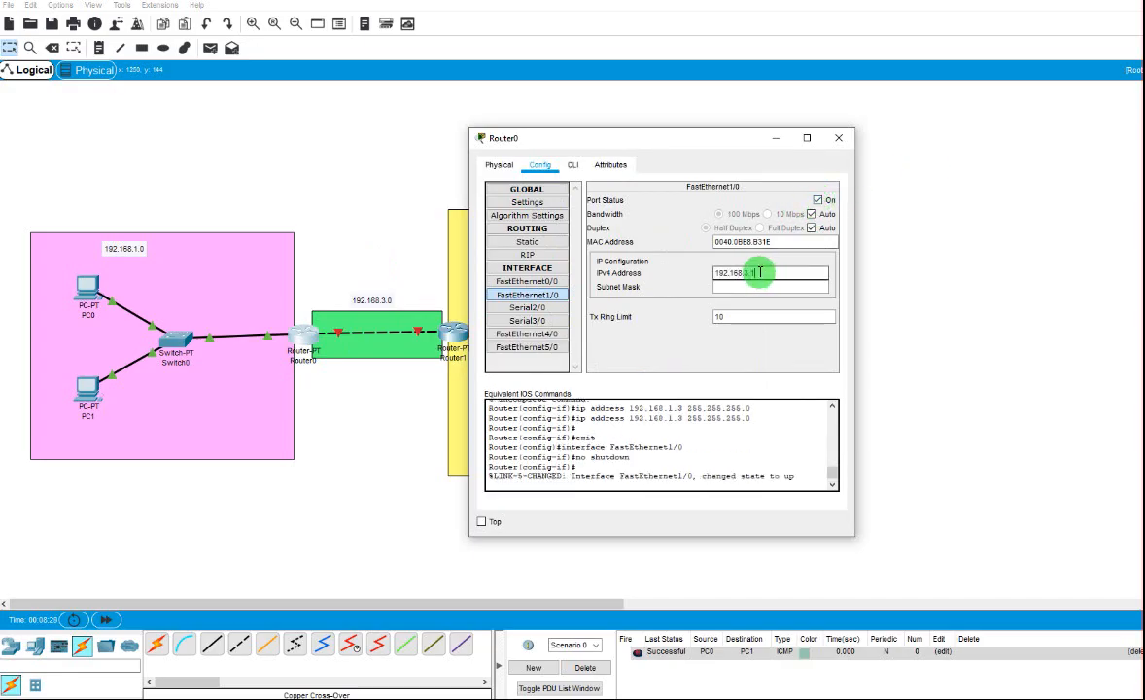
left_click(749, 287)
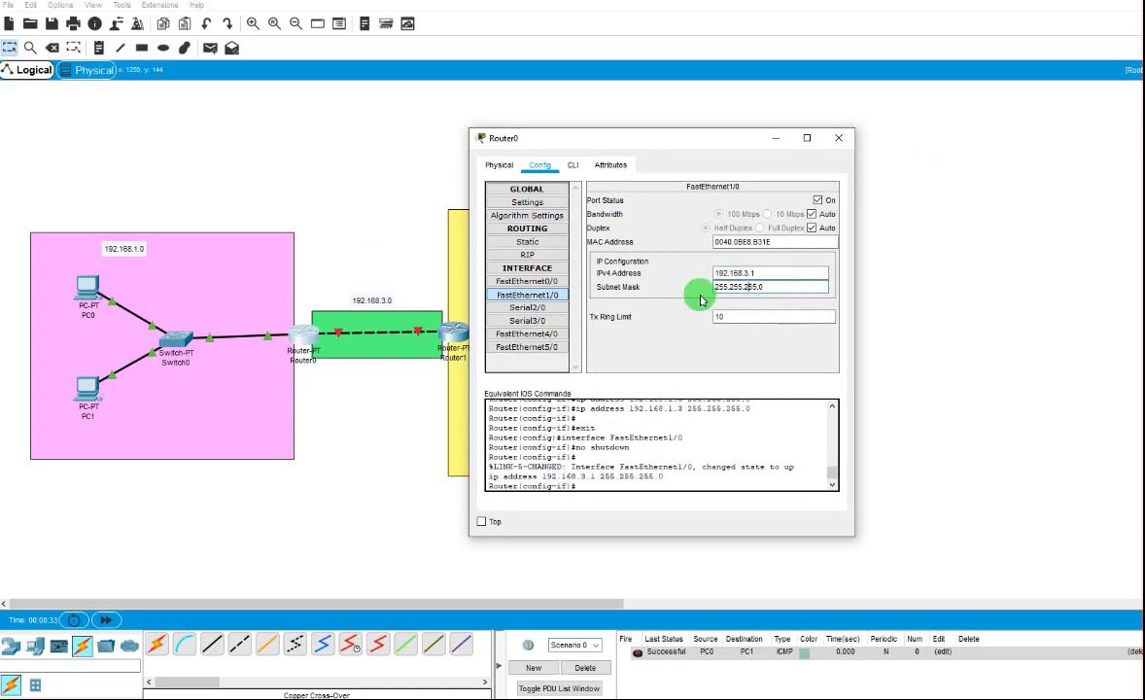
left_click(840, 138)
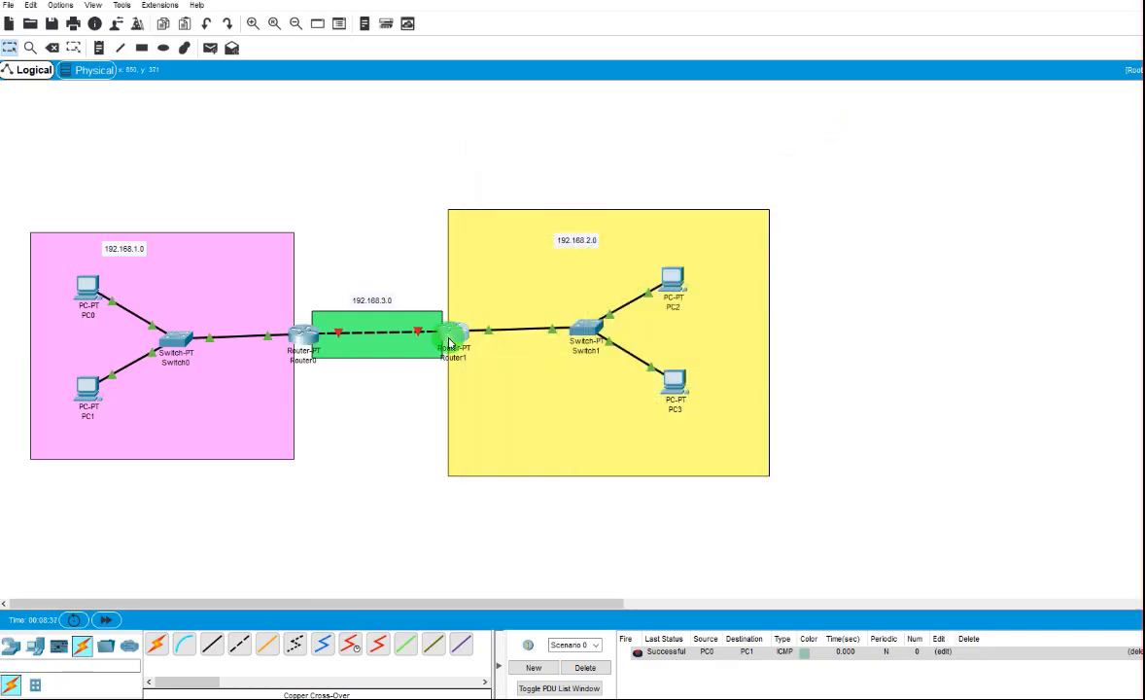
Switch on Router1's FastEthernet1/0 port, assign it 192.168.3.2 with subnet mask 255.255.255.0, and close the window.
left_click(453, 333)
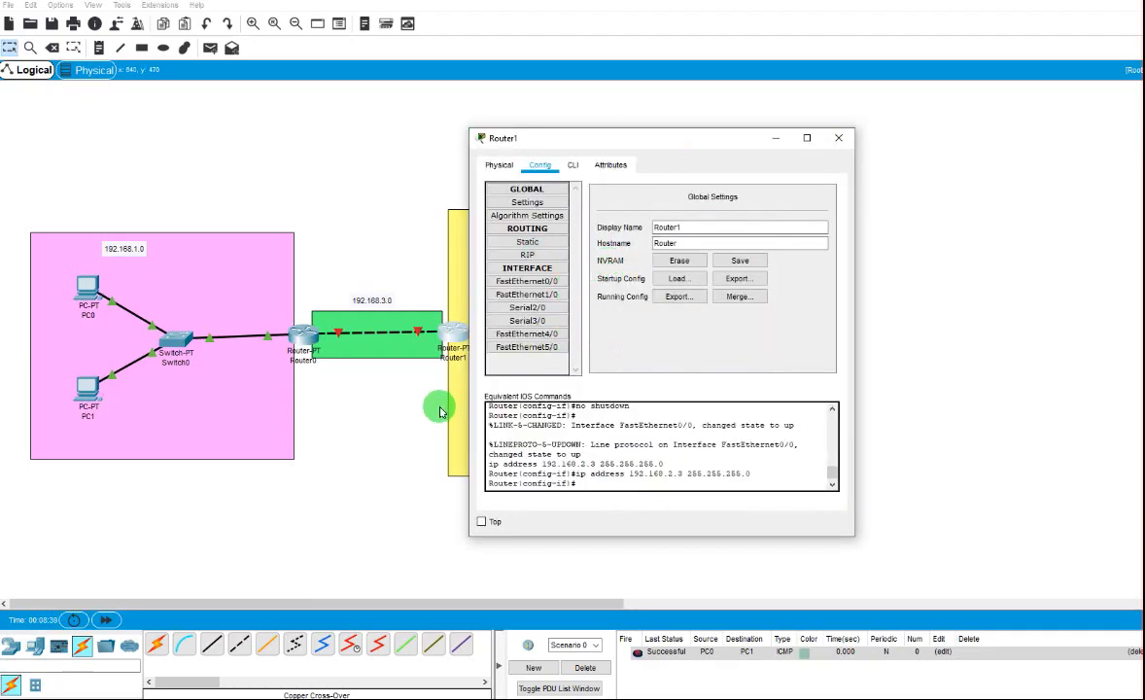
left_click(543, 295)
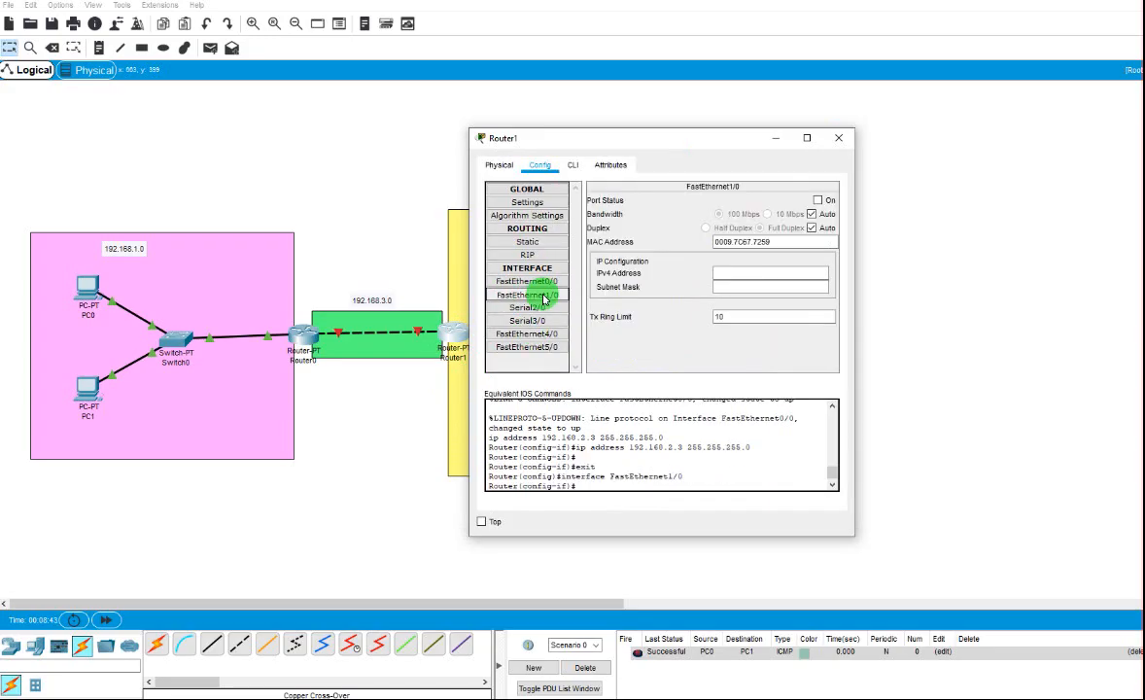
left_click(818, 200)
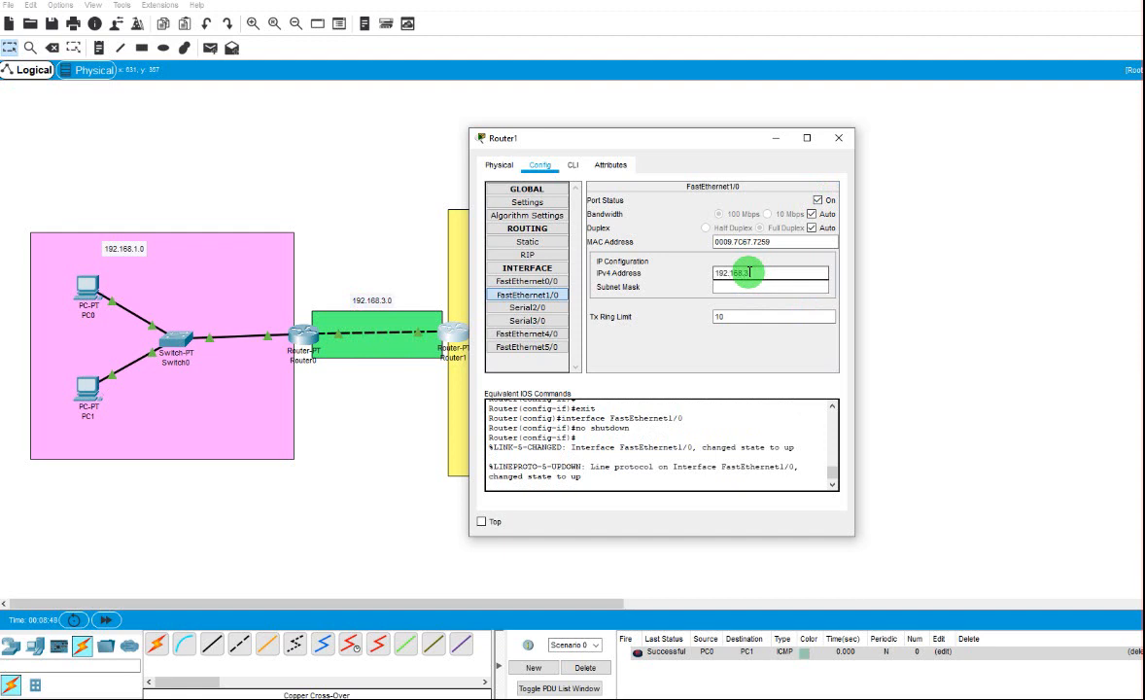
left_click(750, 272)
type("192.168.3.2")
left_click(807, 286)
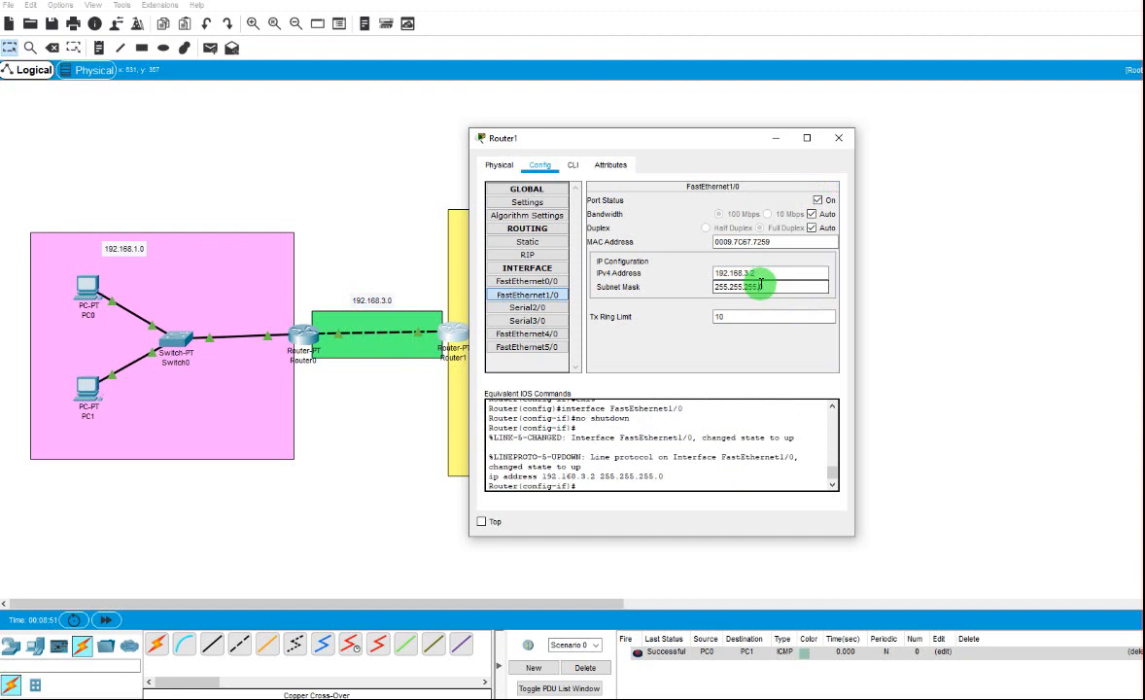
left_click_drag(685, 139, 812, 161)
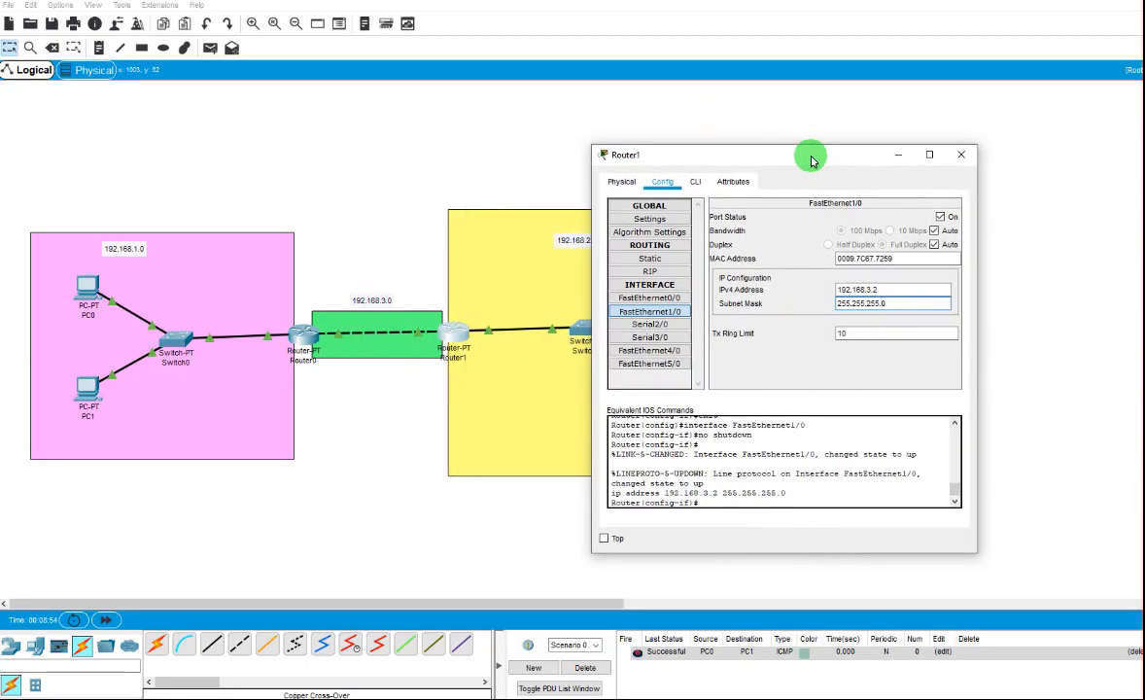
left_click(963, 158)
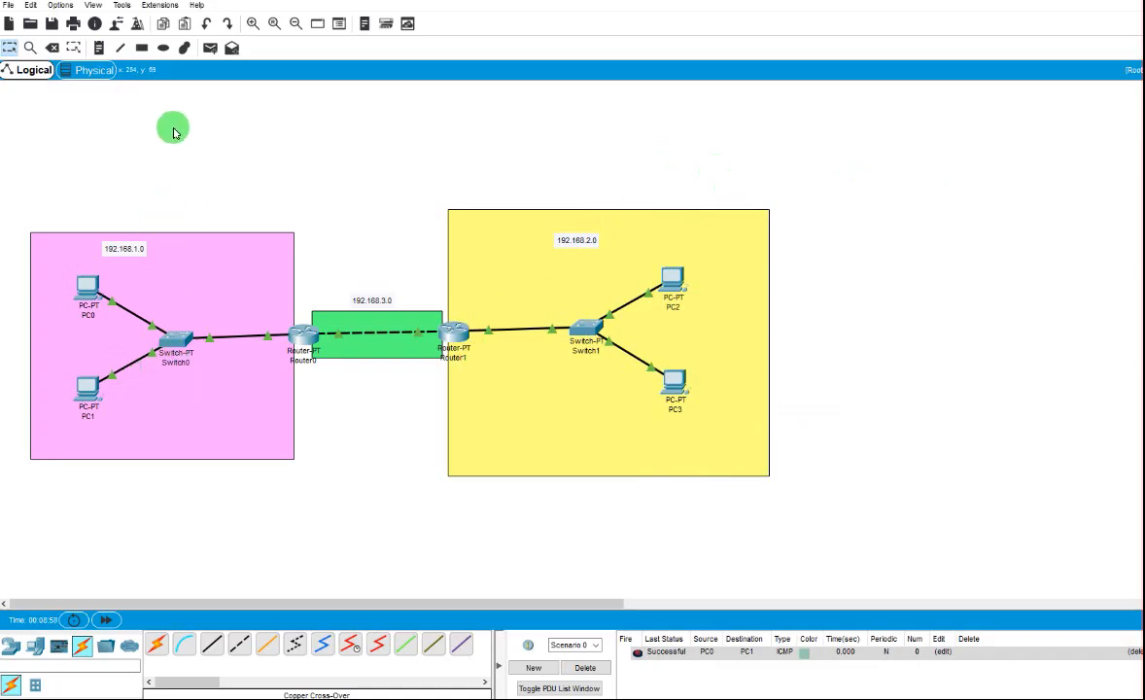
Clear the earlier PDU from the scenario and send a simple PDU from PC2 to PC3.
left_click(585, 667)
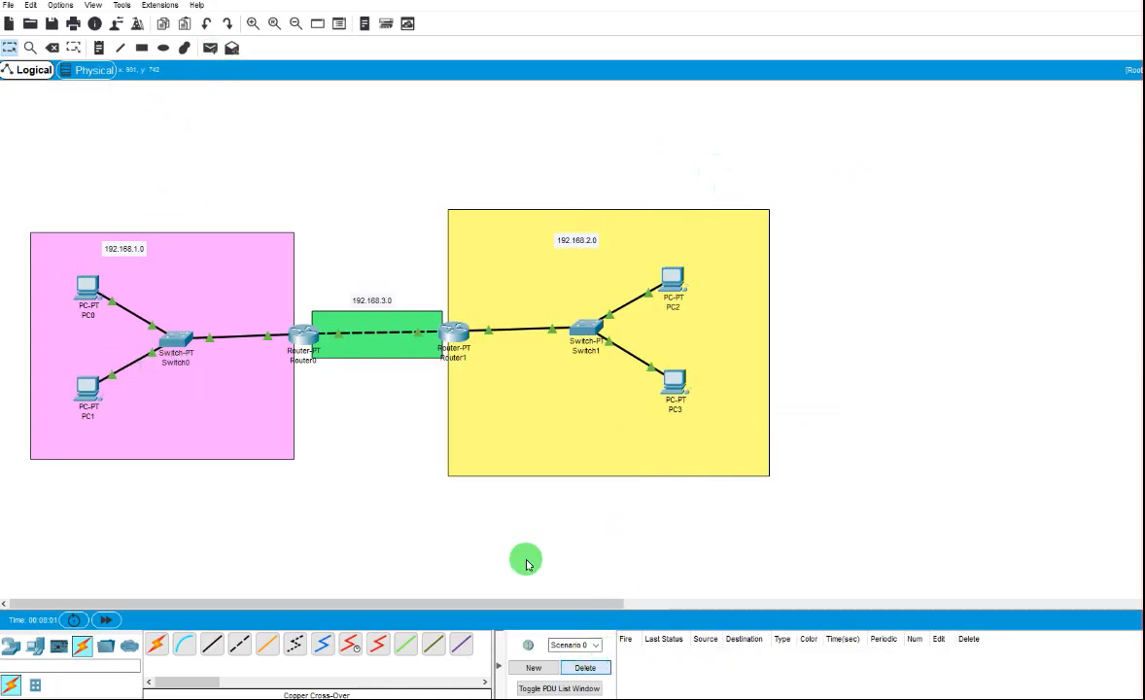
left_click(210, 48)
left_click(672, 282)
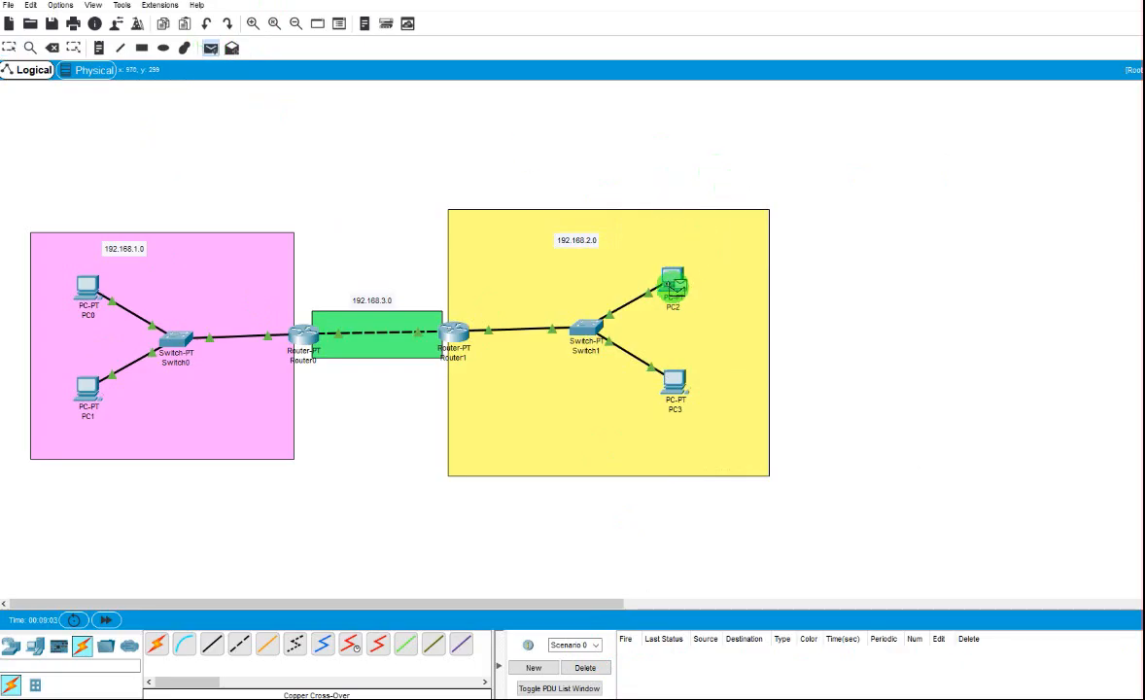
left_click(678, 396)
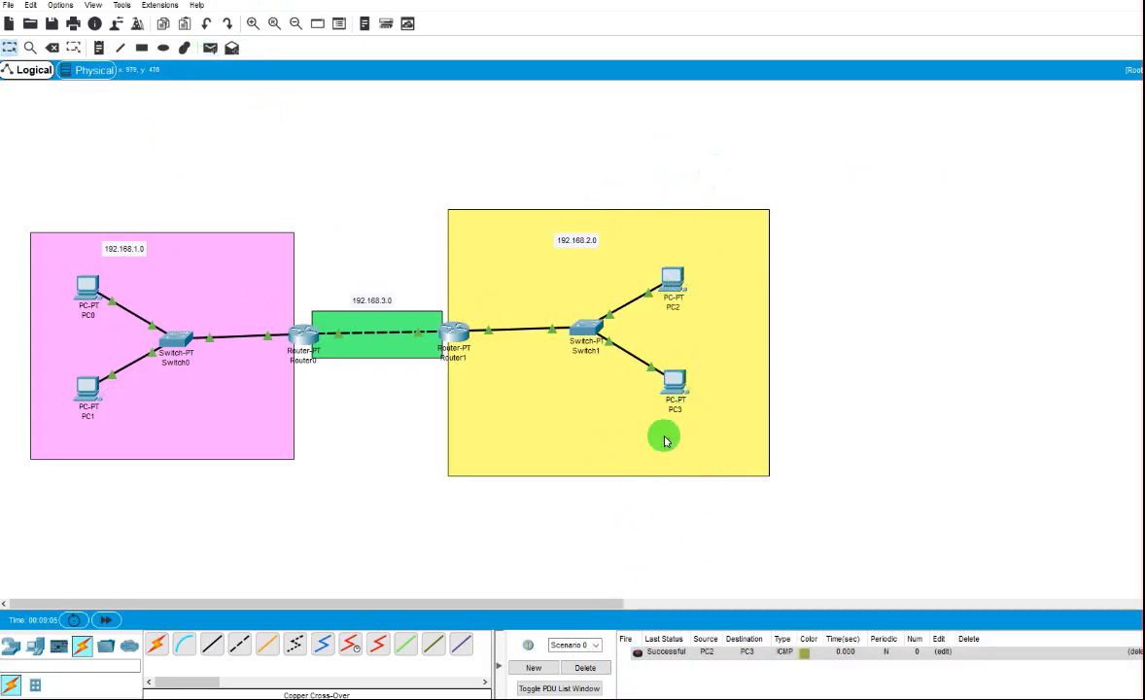
Send simple PDUs from PC2 to Router1 and from PC2 to Router0, and clear the scenario's PDU list.
left_click(210, 48)
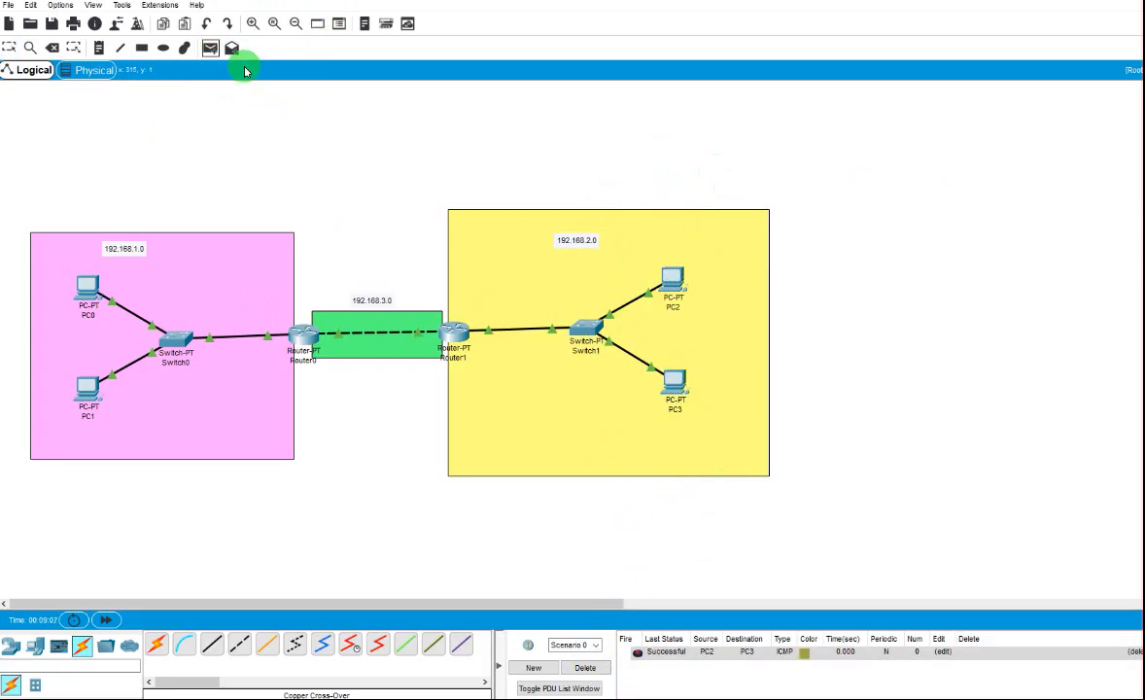
left_click(672, 276)
left_click(470, 332)
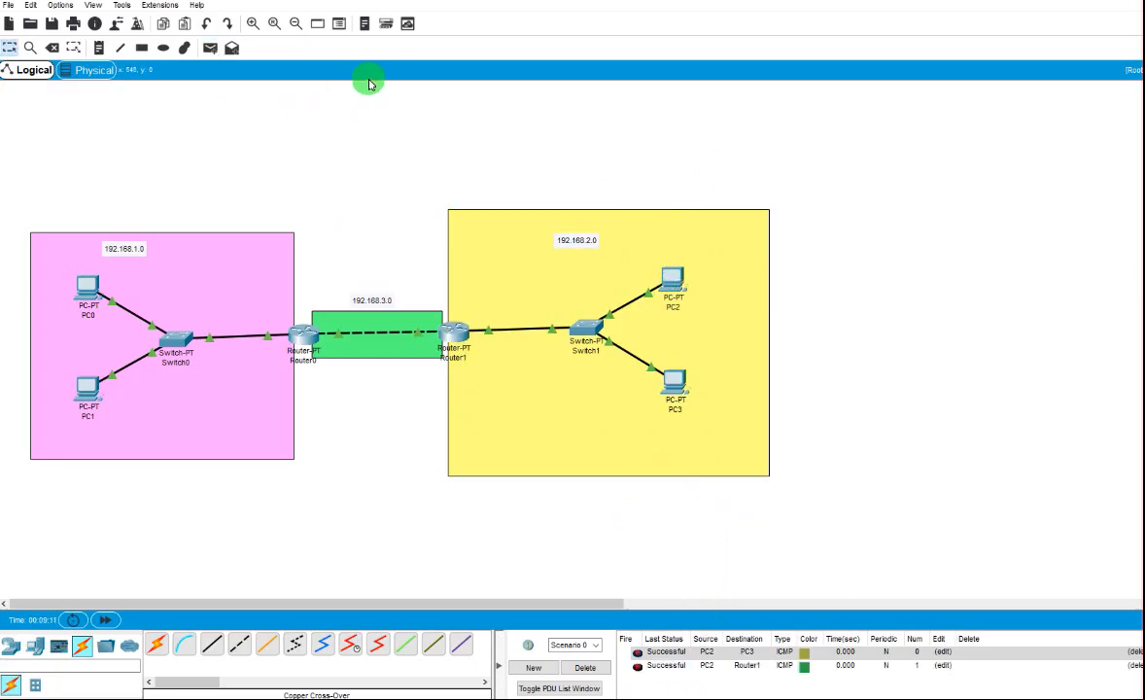
left_click(209, 51)
left_click(671, 277)
left_click(307, 336)
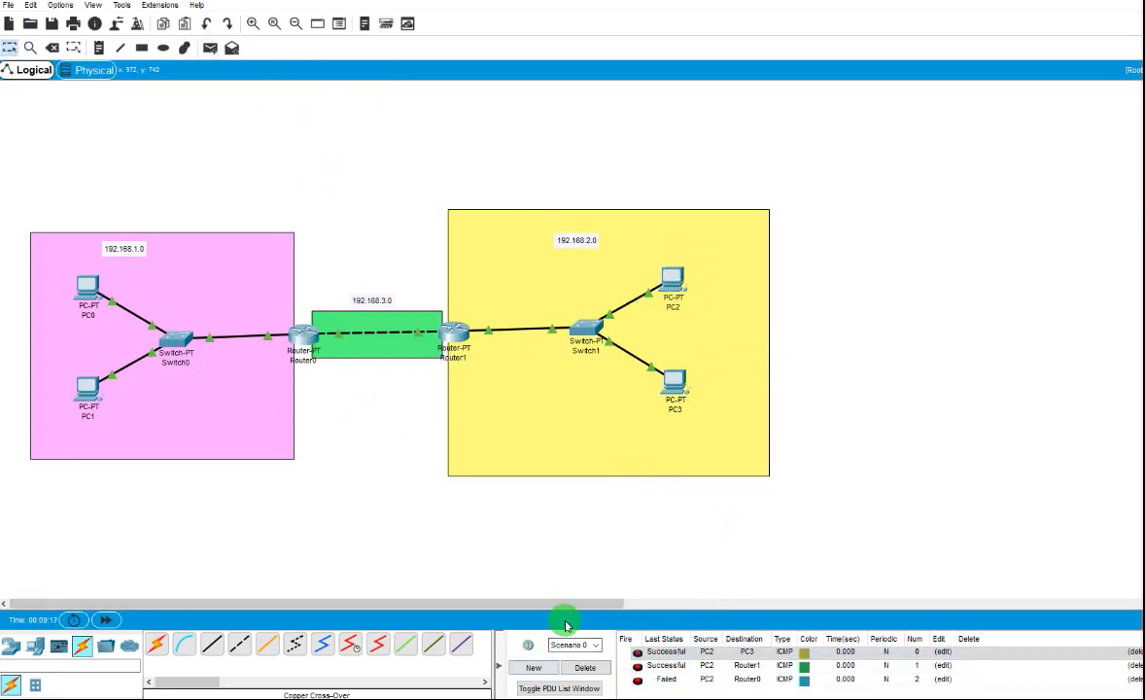
left_click(588, 668)
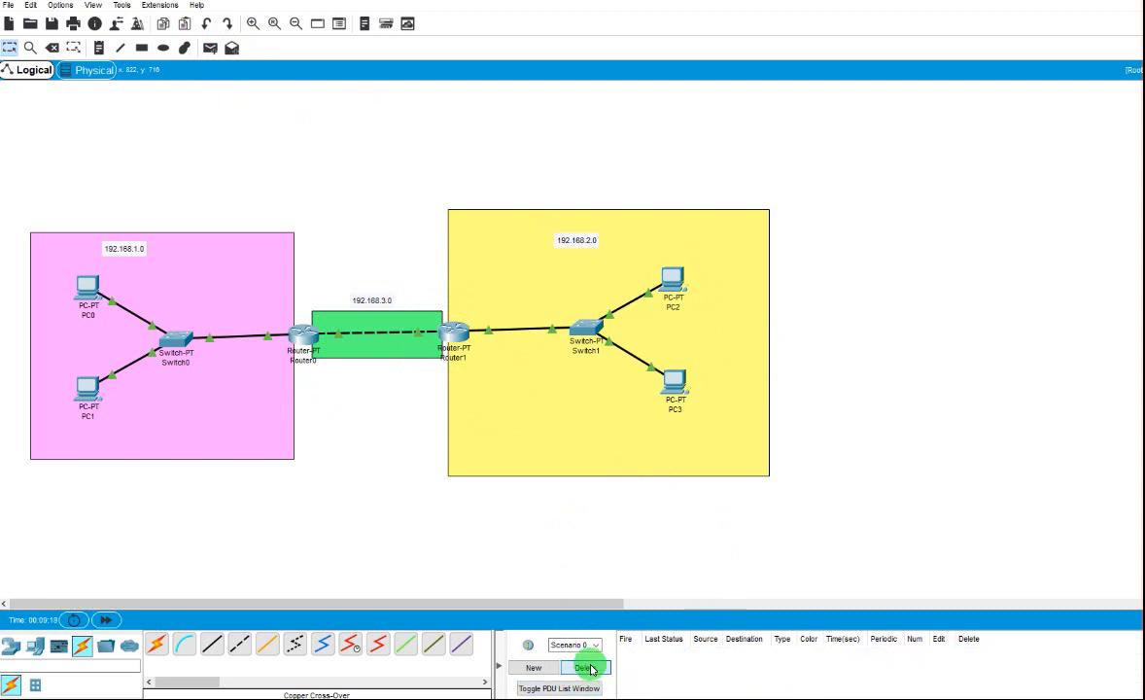
Test connectivity across subnets with a simple PDU from PC2 to PC0 and clear it from the scenario.
left_click(210, 49)
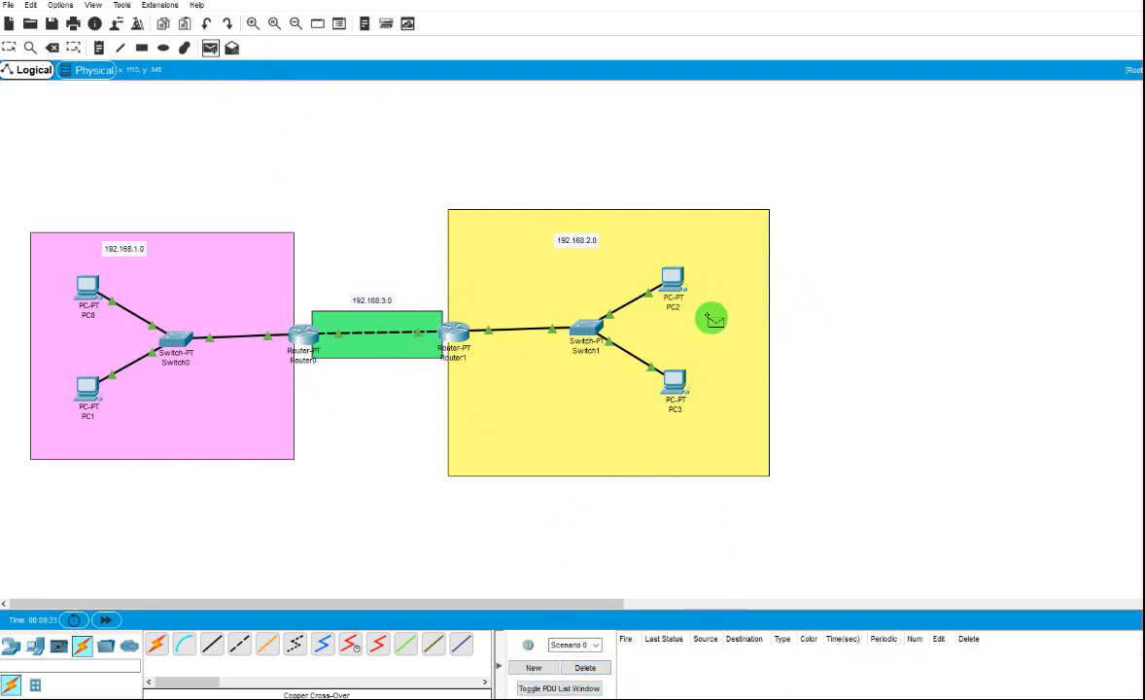
left_click(672, 282)
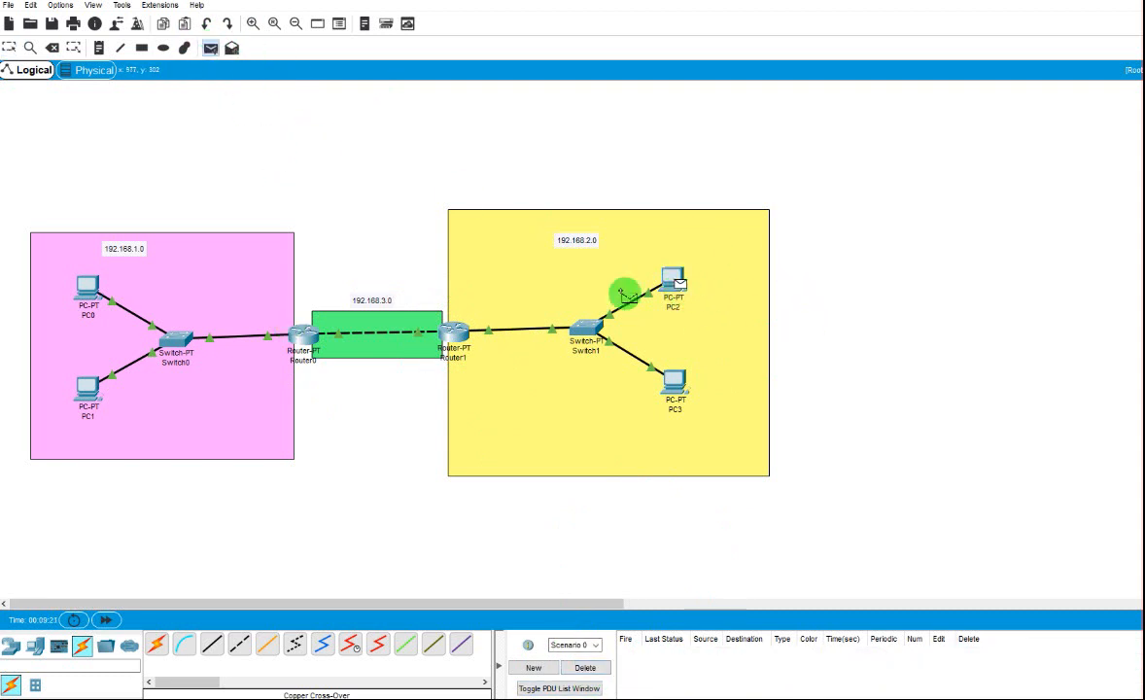
left_click(90, 290)
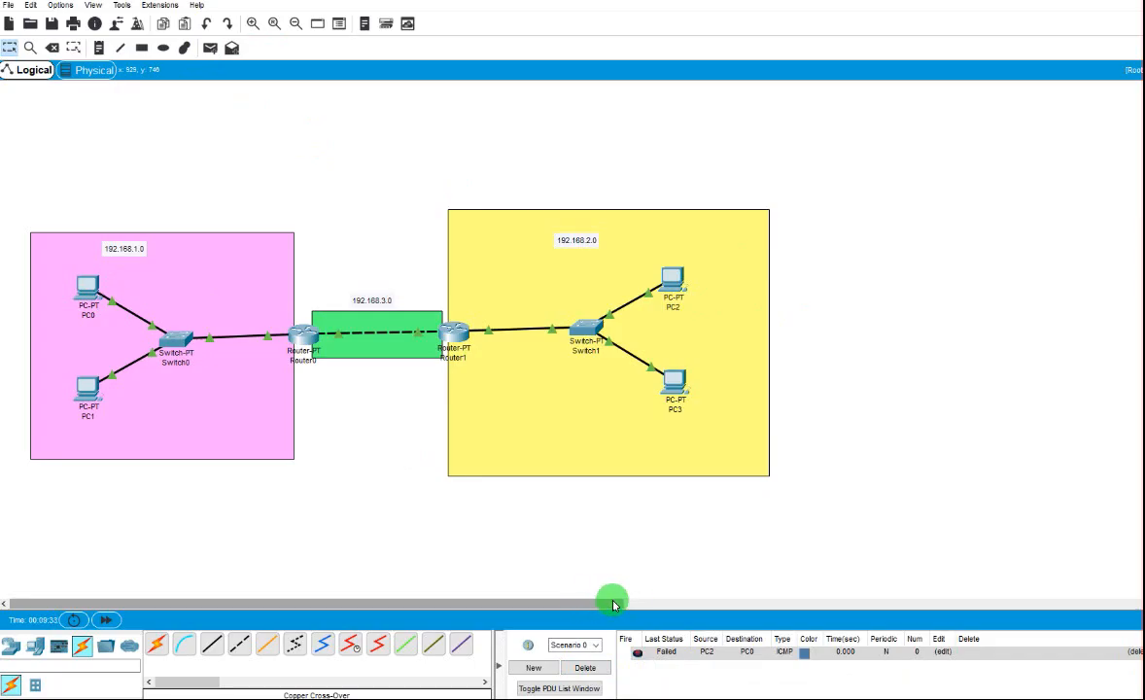
left_click(585, 668)
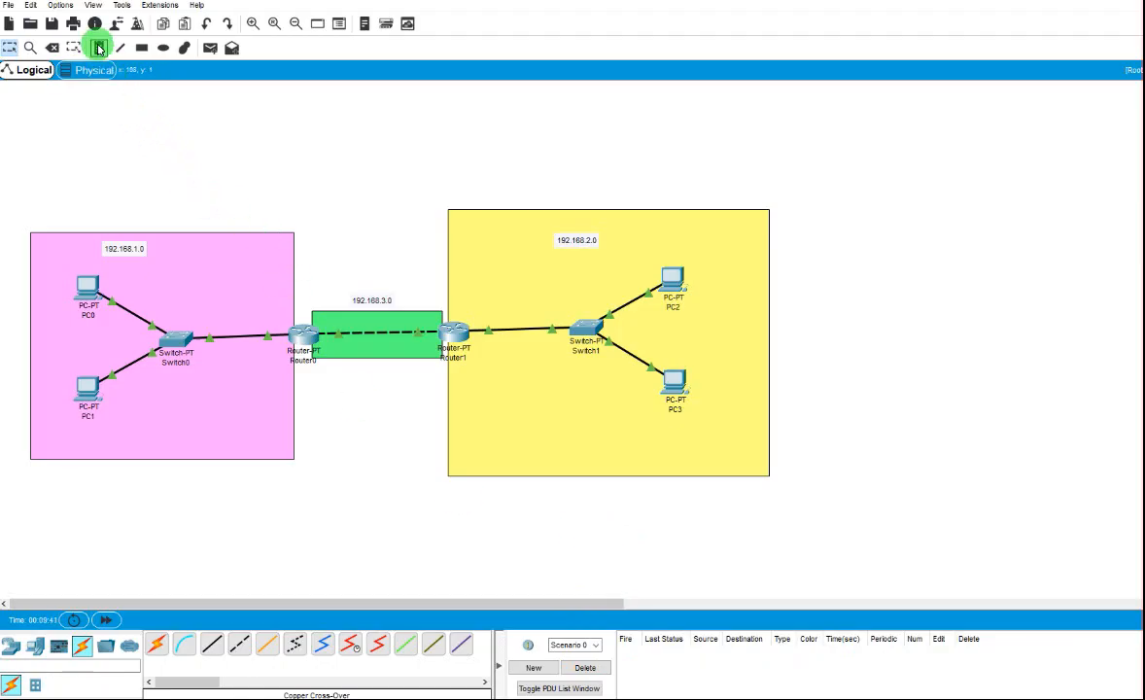
Add the note "STATIC ROUTING 1" and position it above the 192.168.3.0 label between the two PC subnets.
left_click(98, 47)
left_click(274, 169)
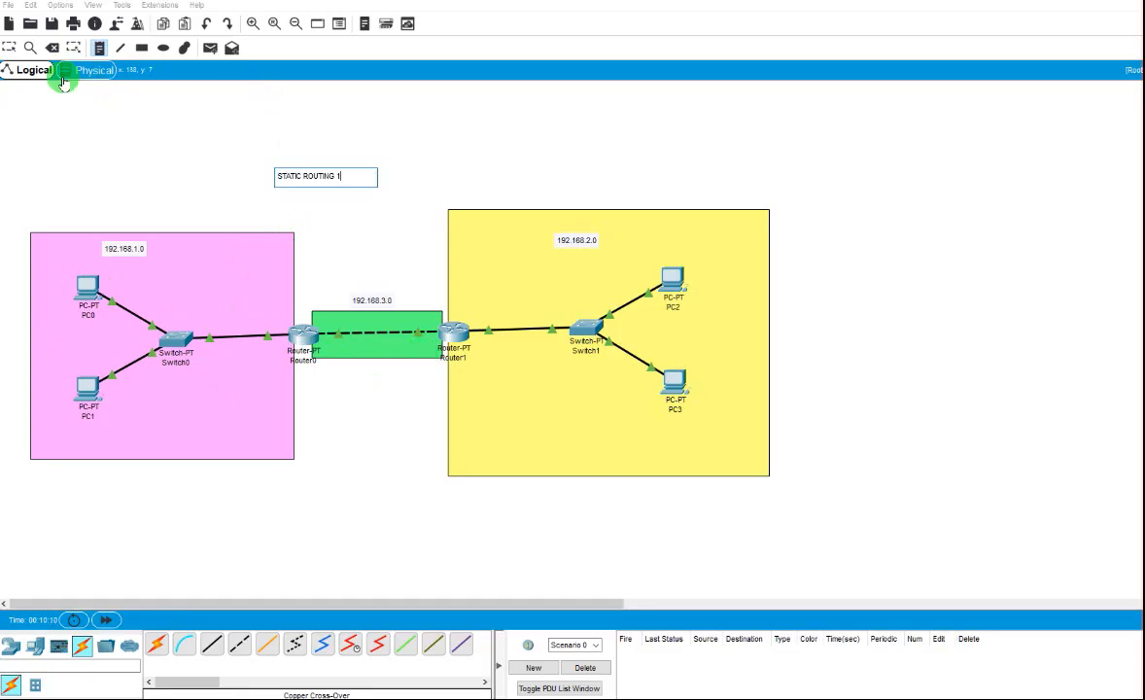
left_click(10, 47)
left_click_drag(301, 181, 357, 177)
left_click(497, 135)
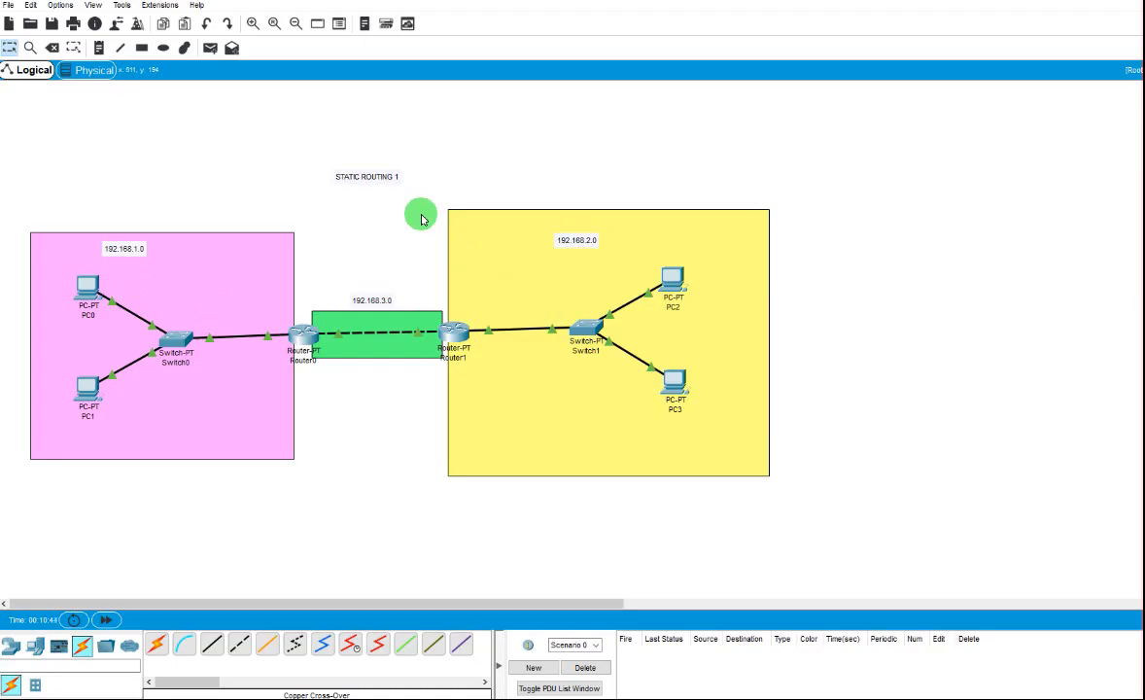
In Router0's static routing configuration, enter destination network 192.168.2.0 with mask 255.255.255.0.
left_click(303, 341)
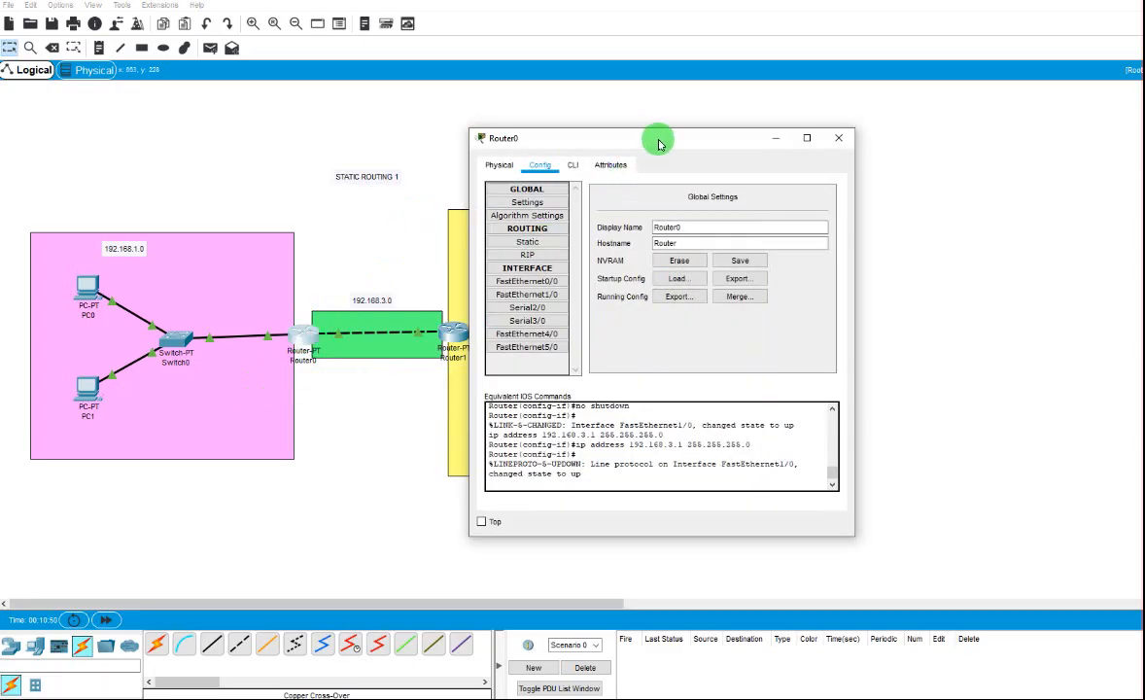
left_click_drag(659, 139, 613, 115)
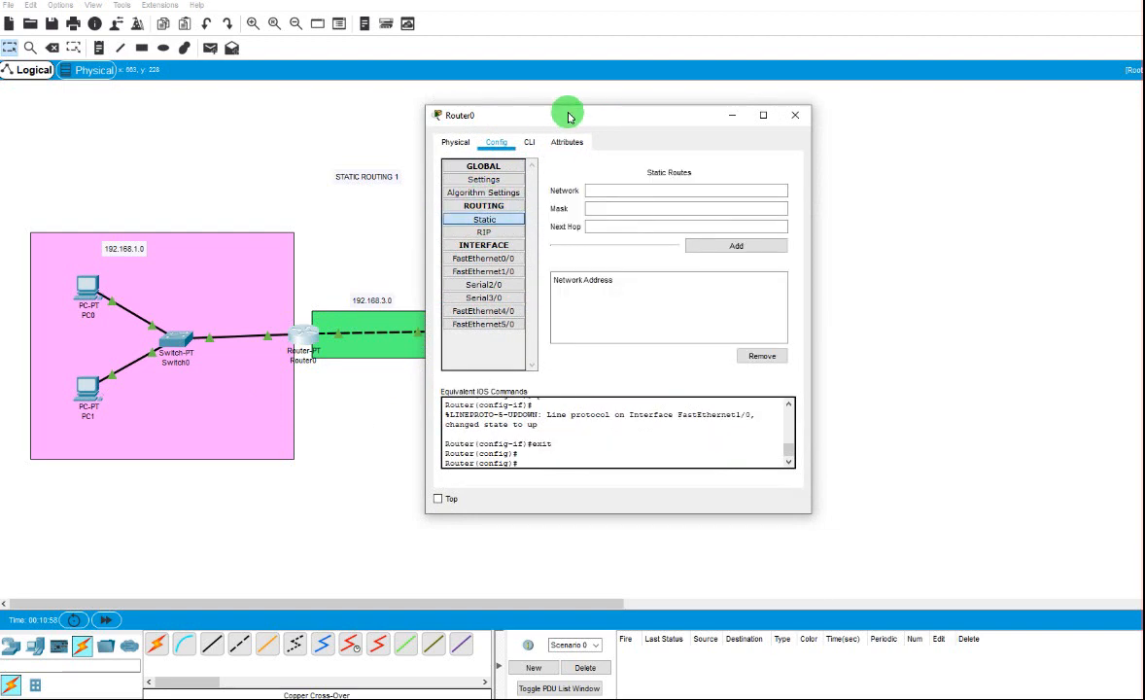
left_click_drag(569, 116, 658, 162)
left_click(744, 236)
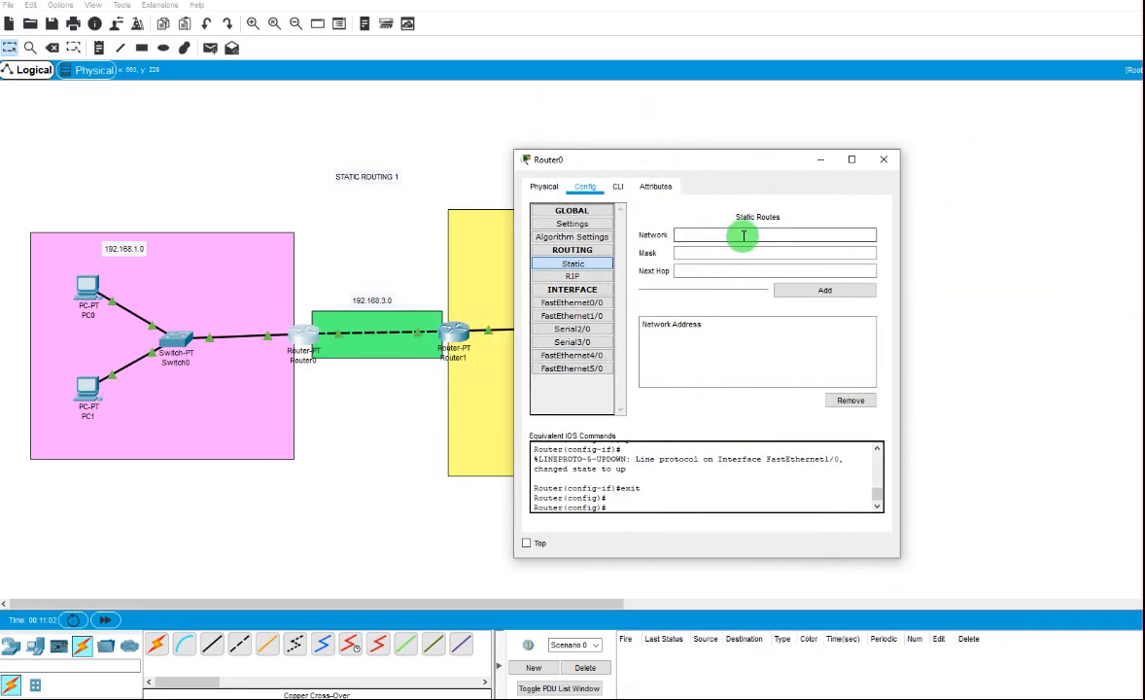
left_click_drag(723, 165, 931, 172)
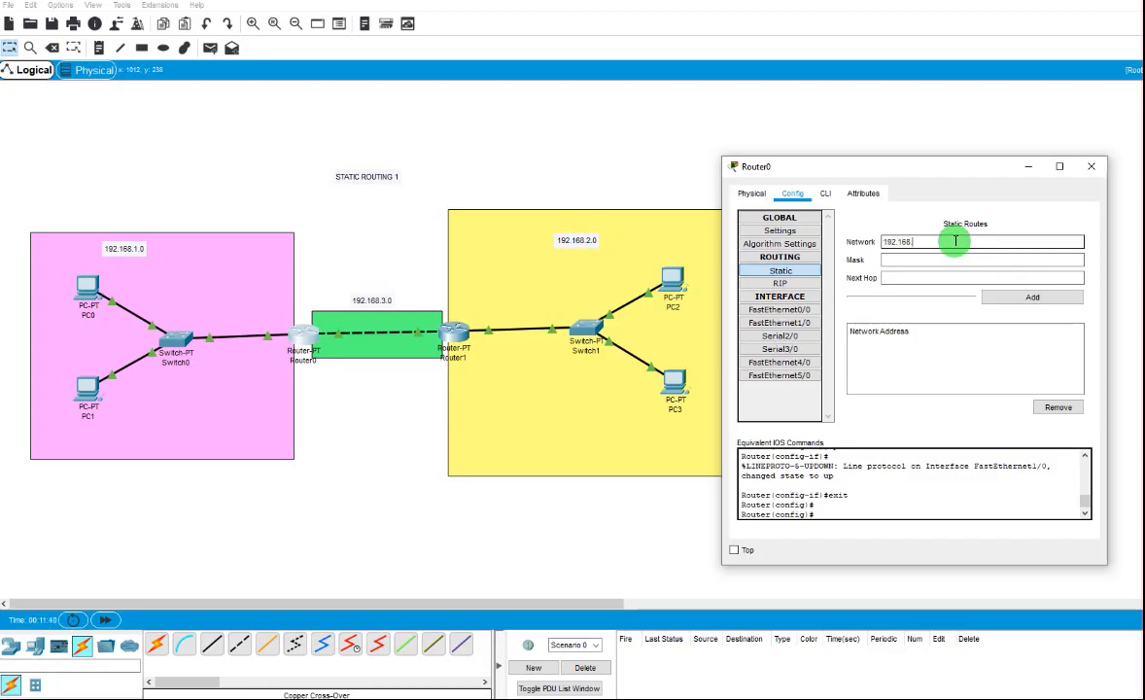
type(".0")
left_click(945, 261)
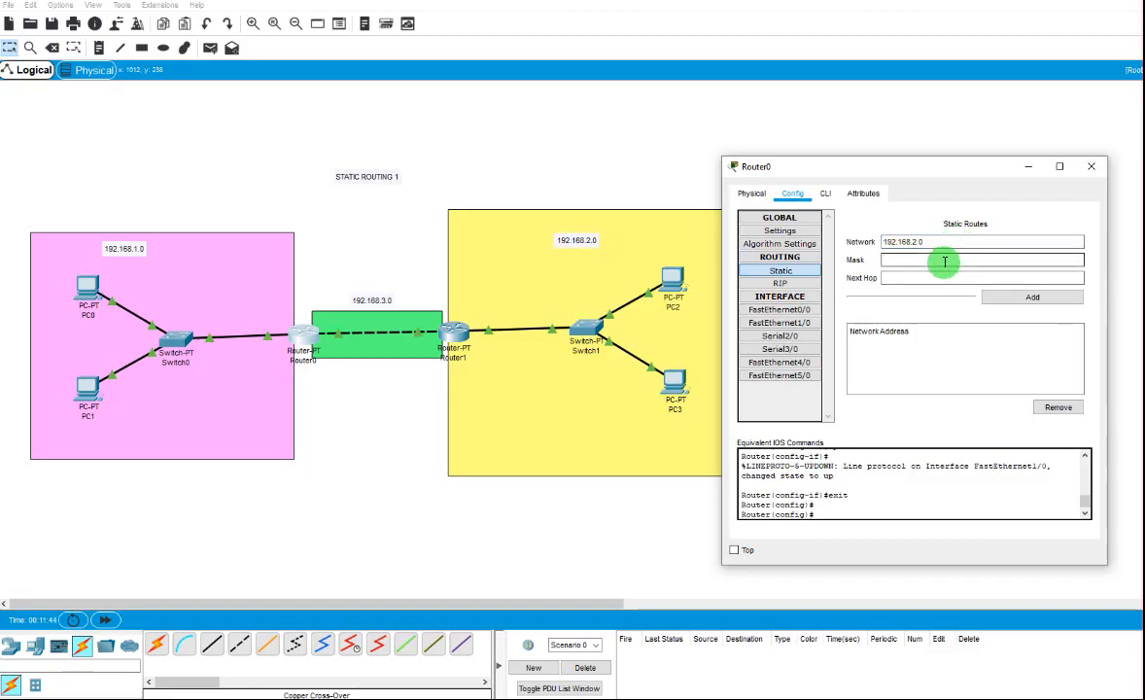
type("255.255.2")
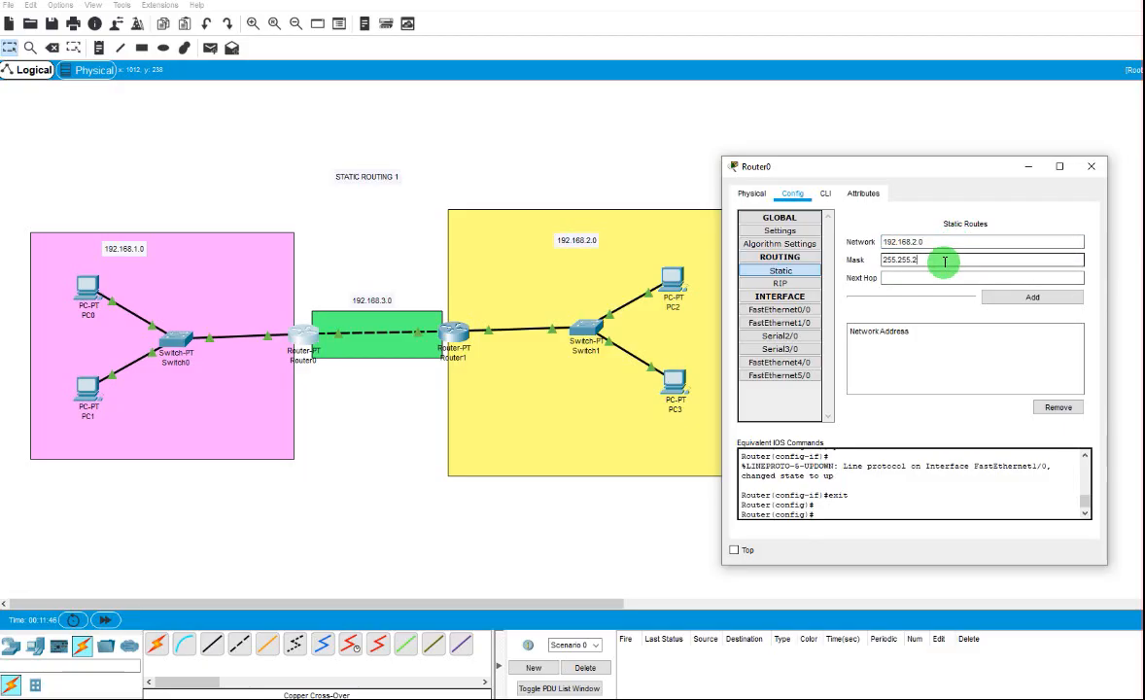
type("55.0")
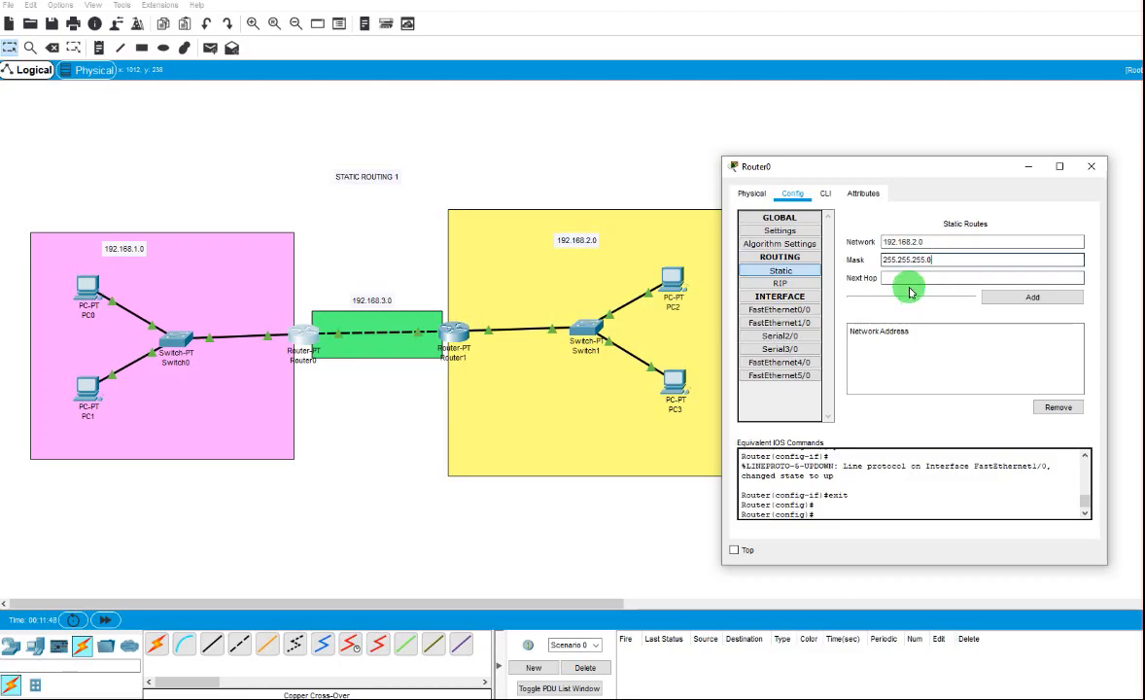
Set the route's next hop to 192.168.3.2, add it to Router0's static routes, and close the router's configuration.
left_click(909, 277)
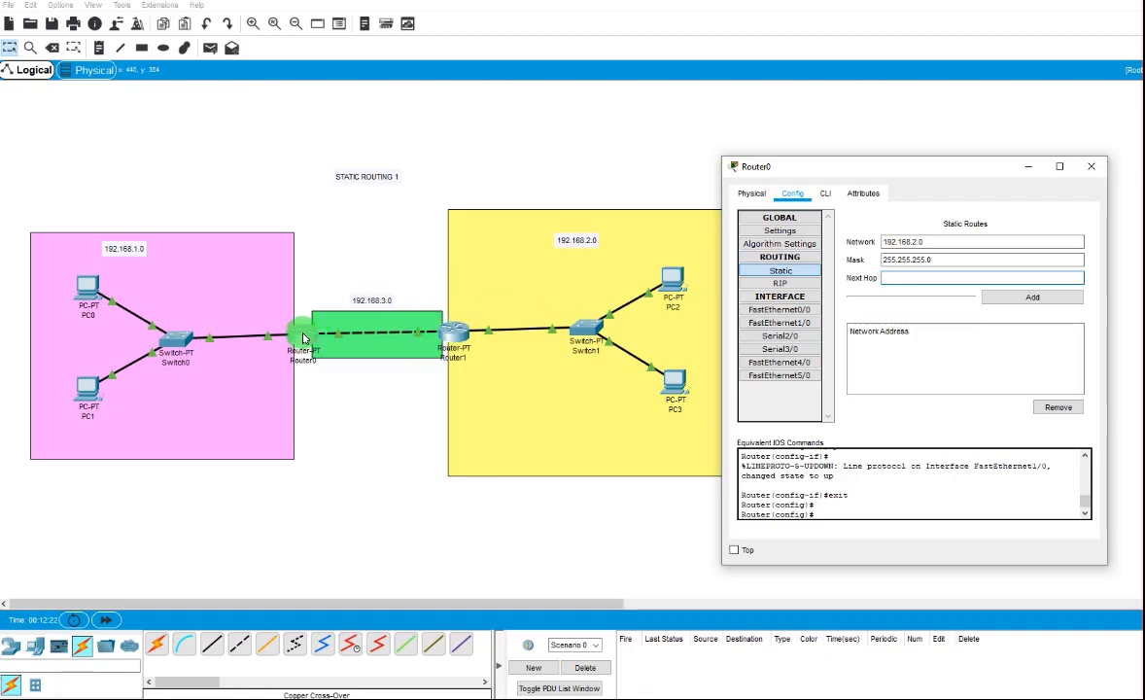
left_click(369, 335)
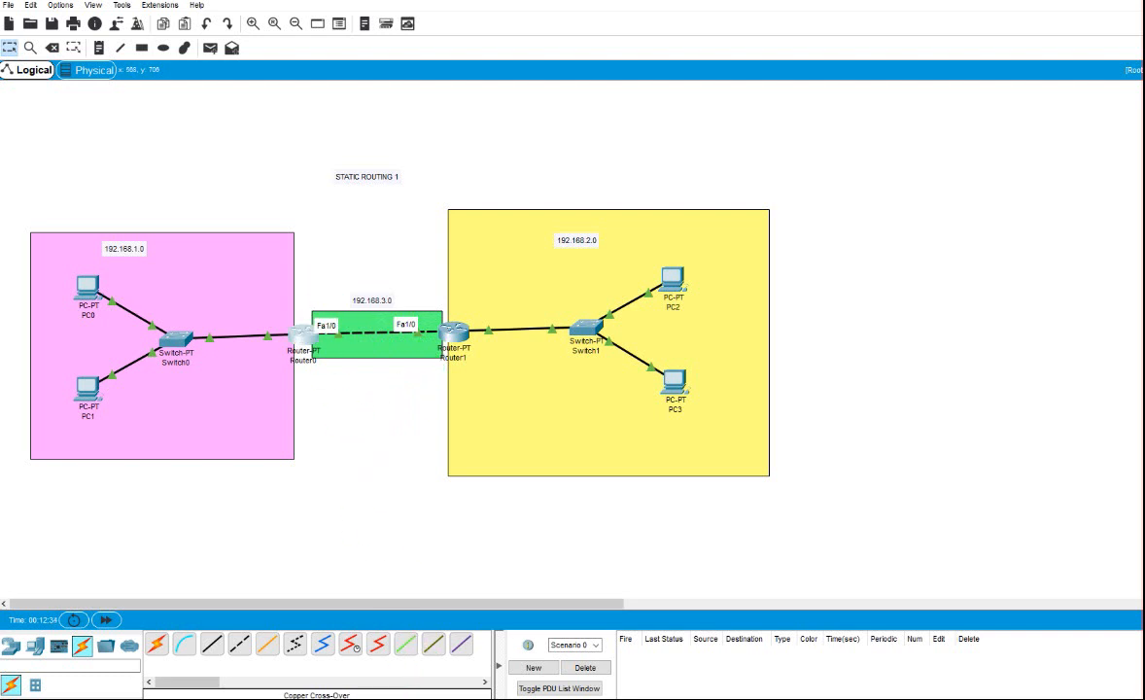
left_click(412, 611)
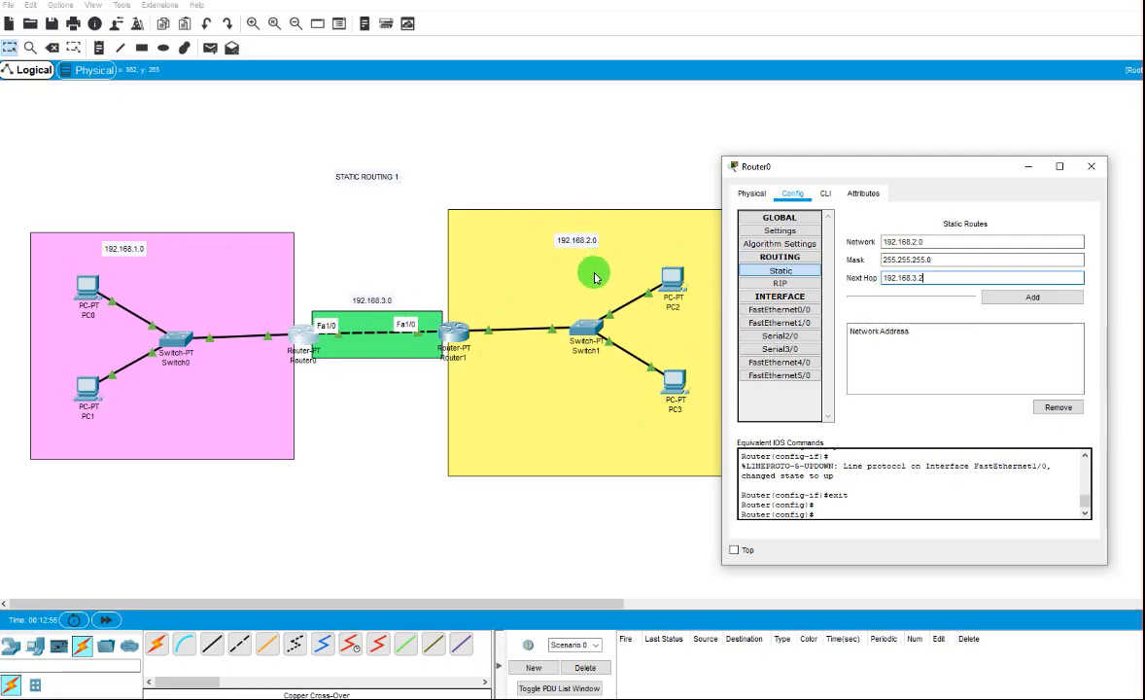
left_click(1043, 300)
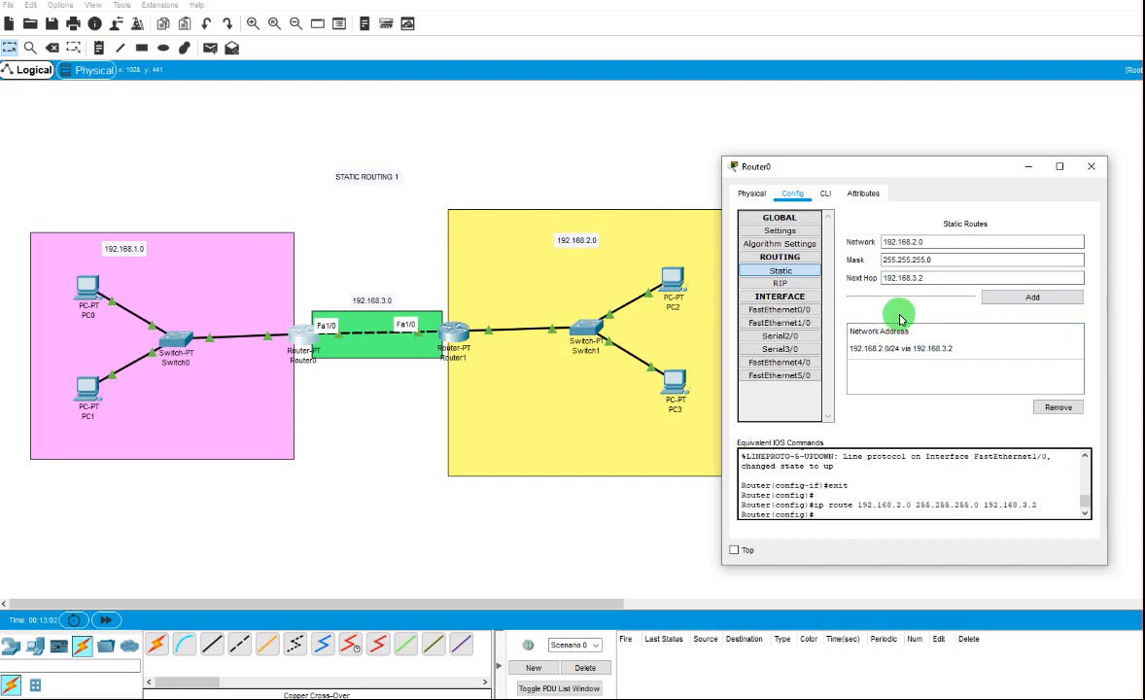
left_click(1097, 173)
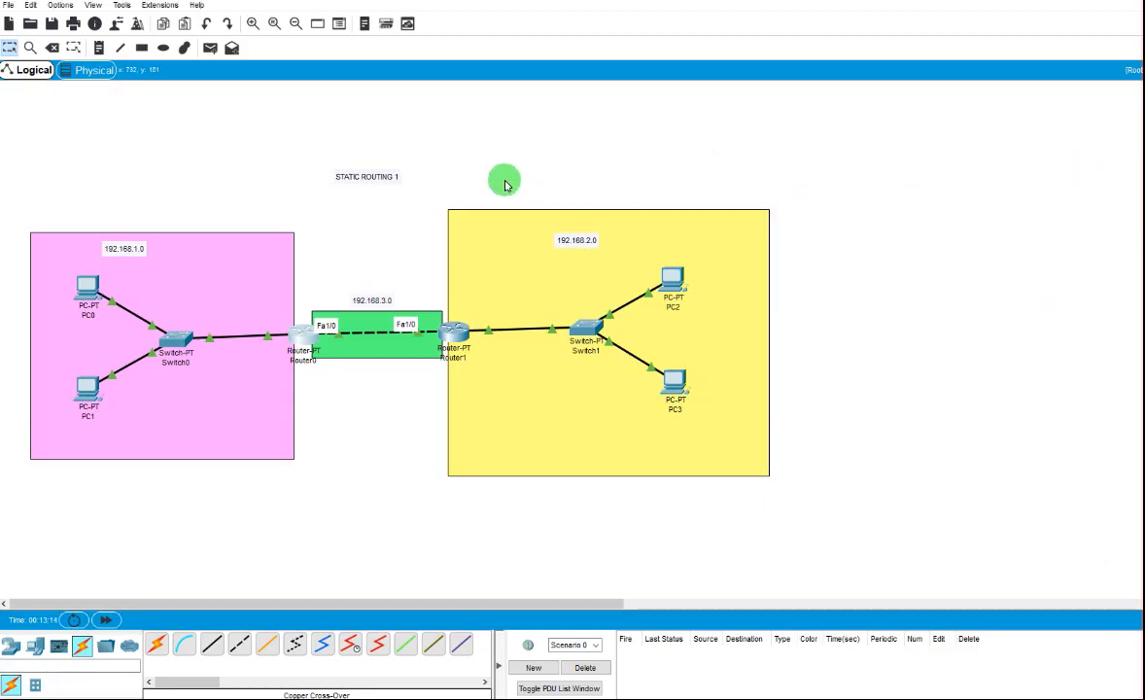
In Router1's static routing configuration, enter destination network 192.168.1.0 with mask 255.255.255.0.
left_click(450, 334)
left_click(541, 243)
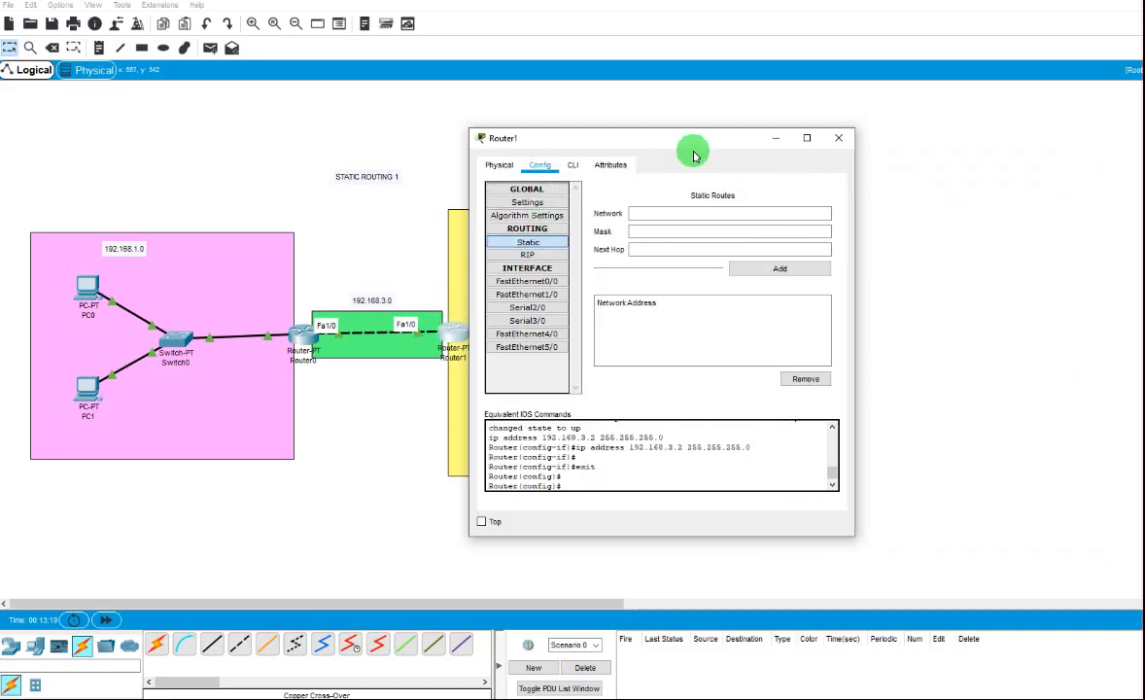
left_click_drag(697, 141, 951, 148)
left_click(843, 197)
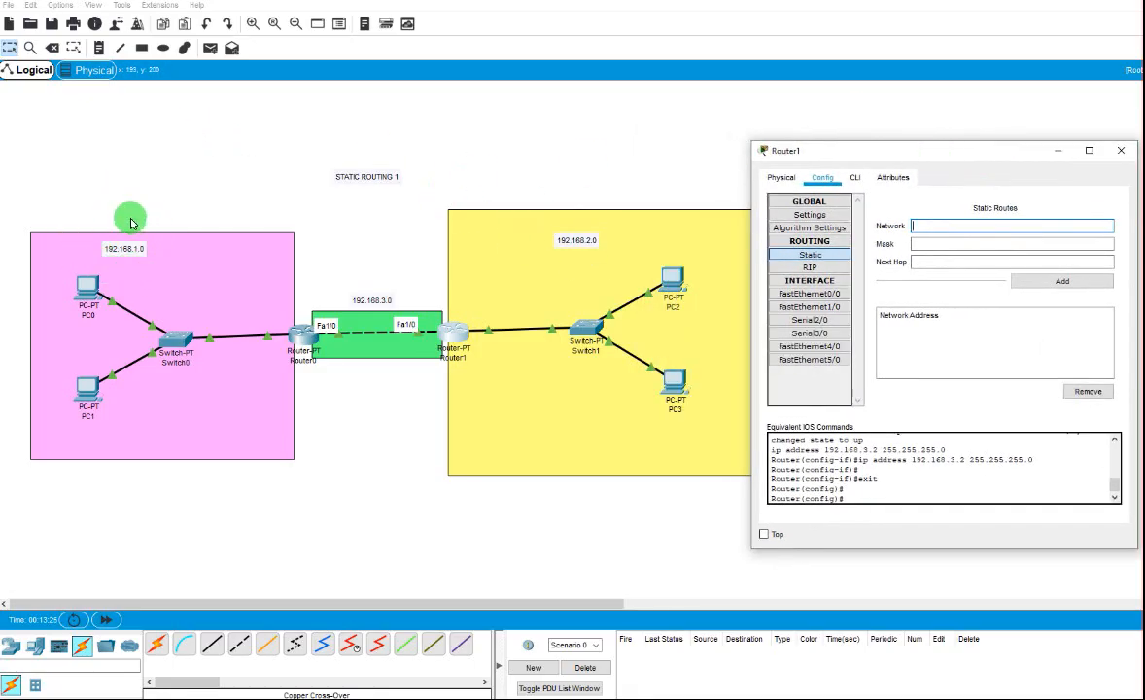
left_click(937, 245)
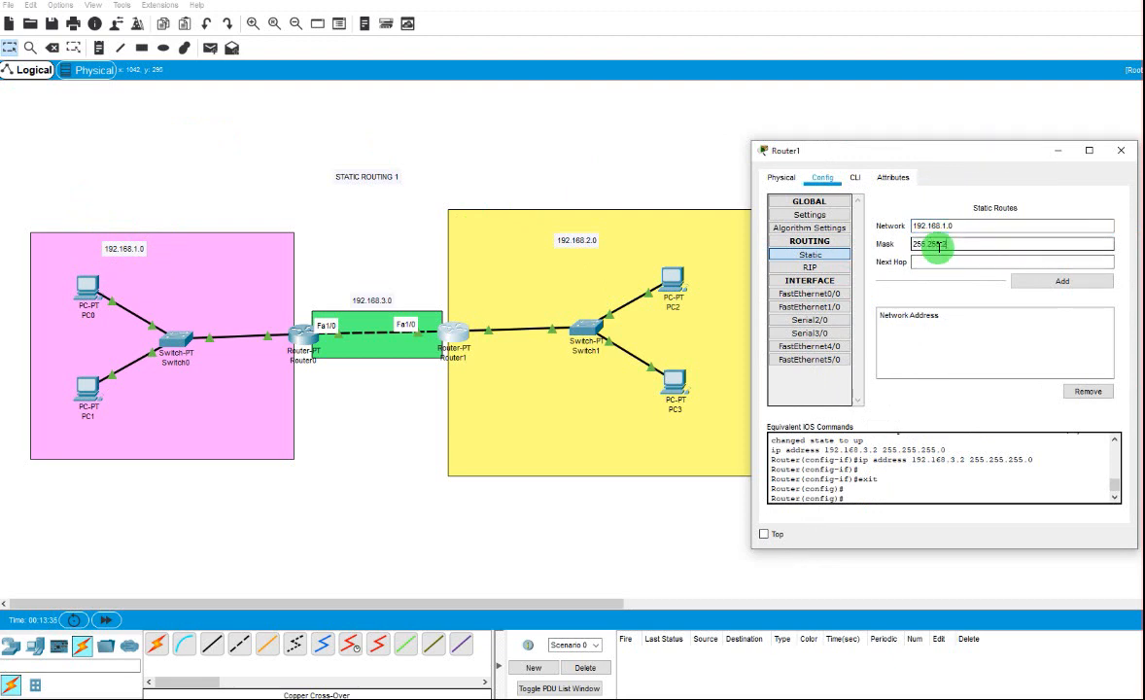
Set the next hop to 192.168.3.1, add the route to Router1's static routes, and close the router's configuration.
left_click(939, 261)
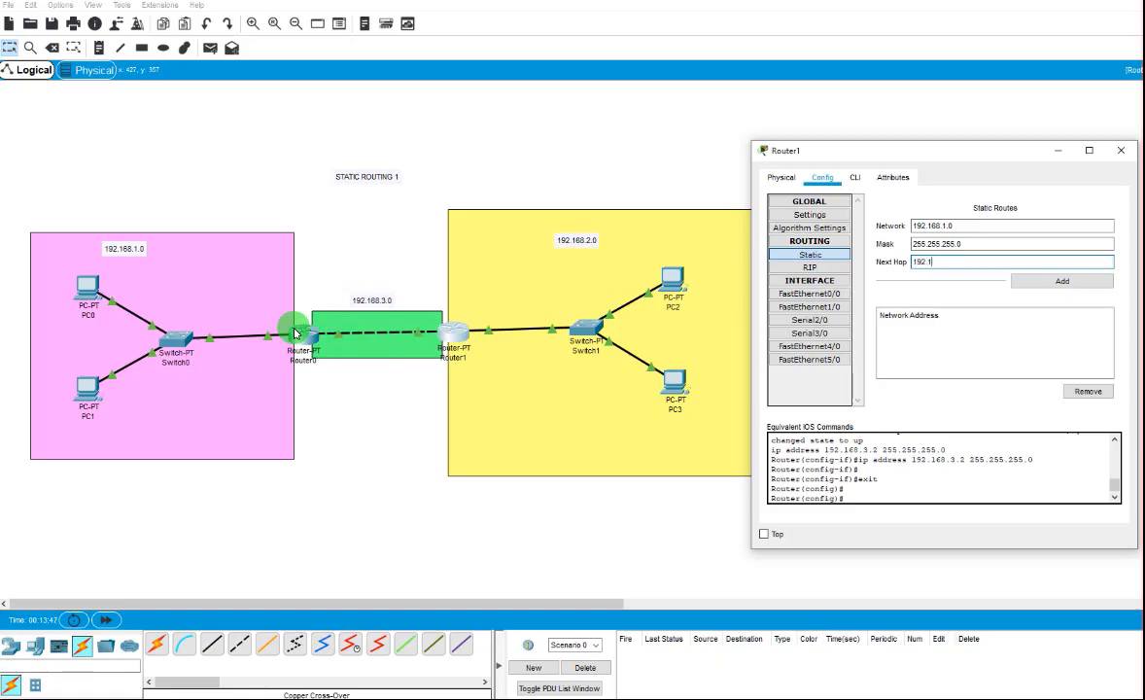
type(".3.1")
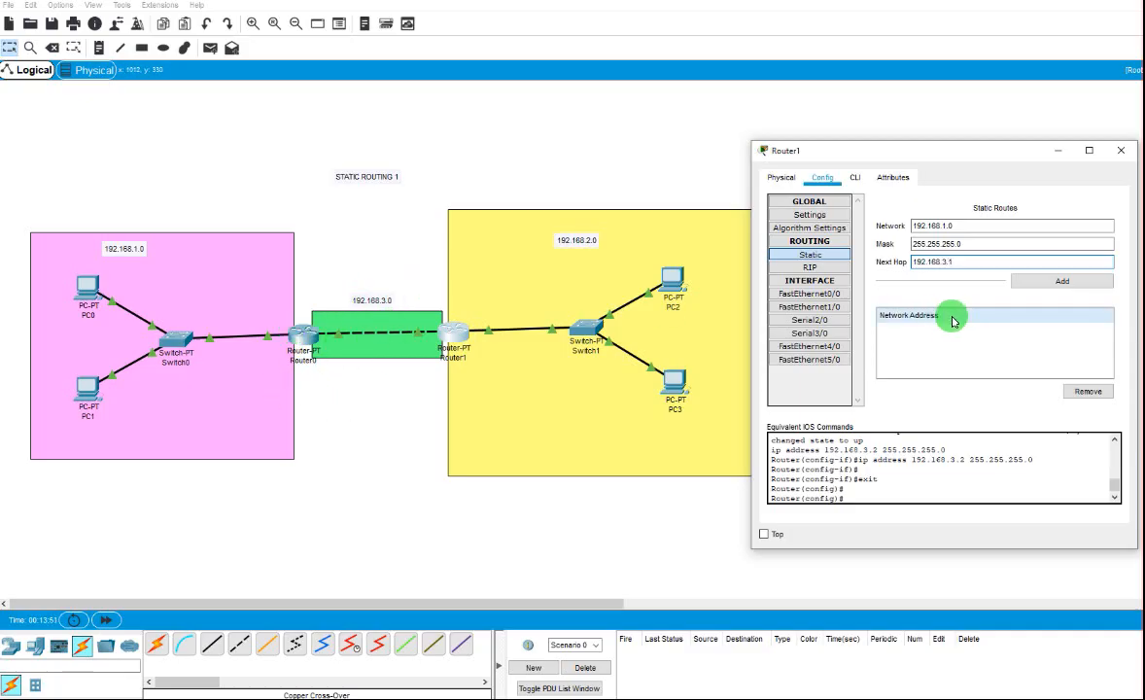
left_click(1084, 283)
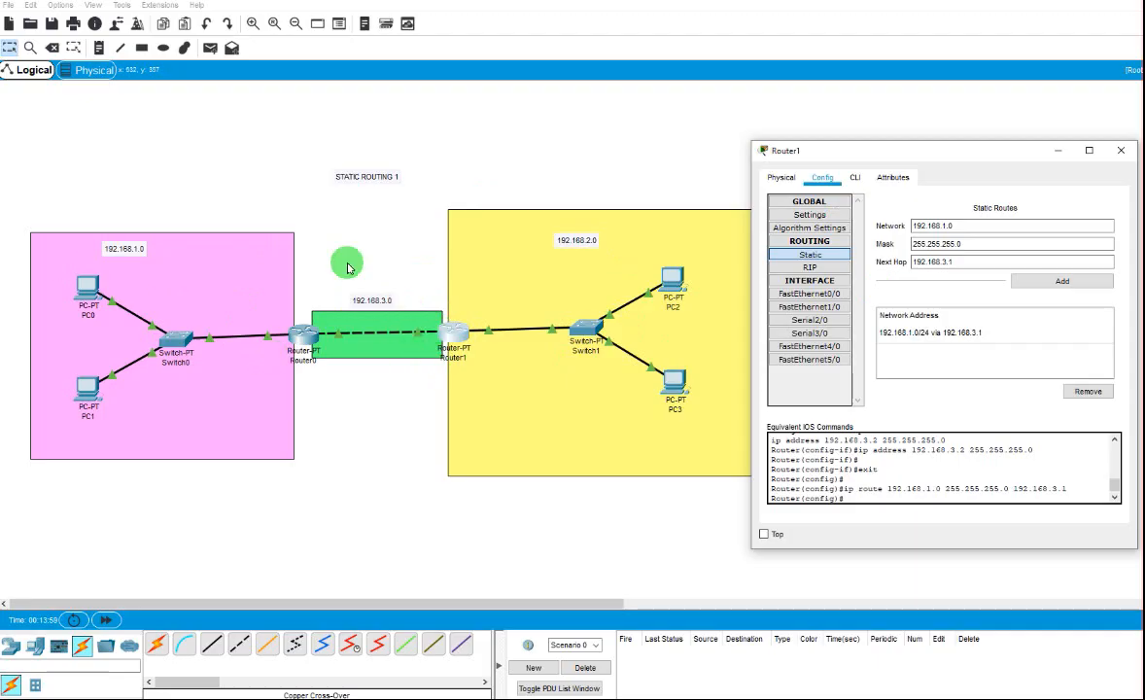
left_click(40, 321)
left_click(551, 147)
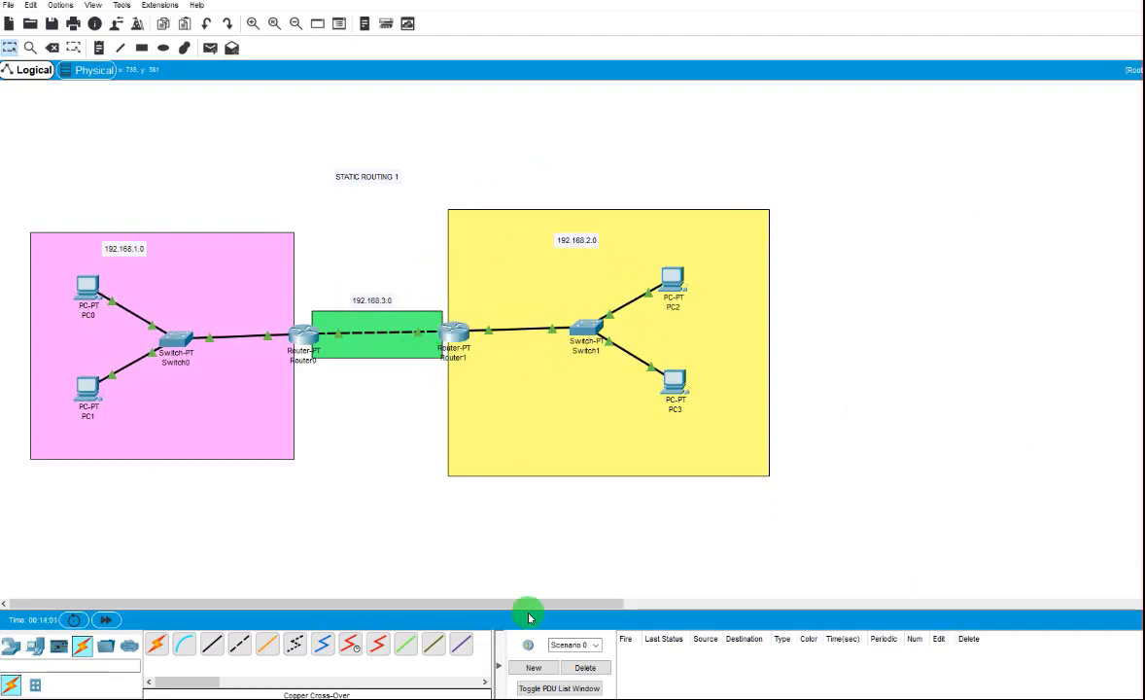
left_click(460, 667)
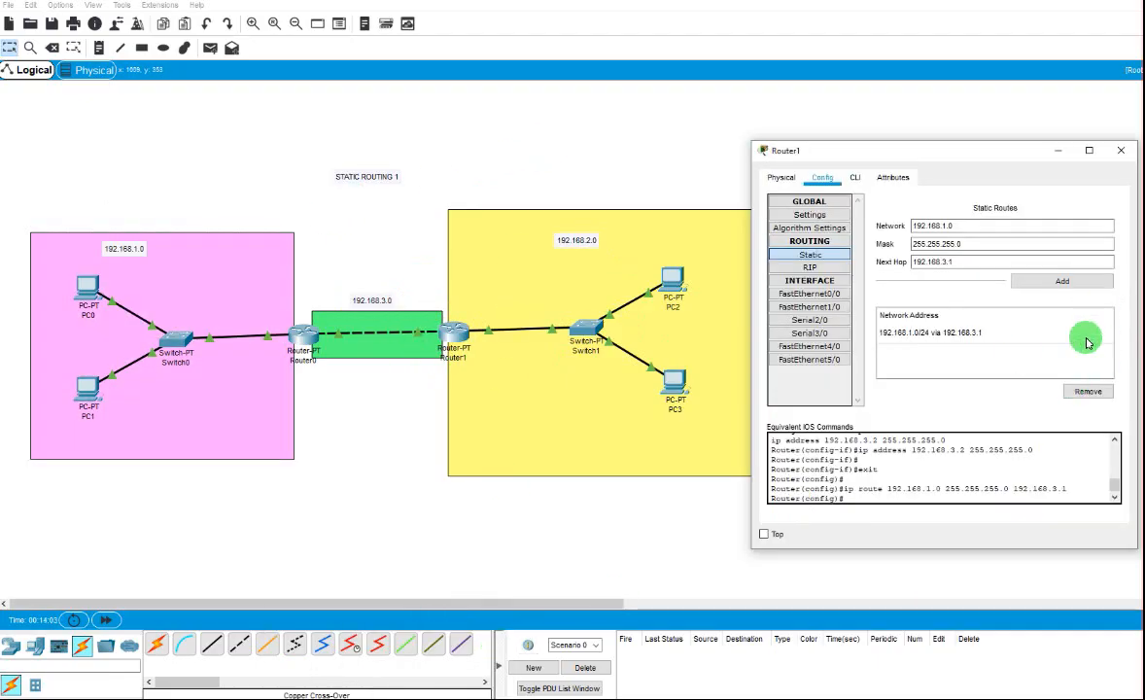
left_click(1120, 150)
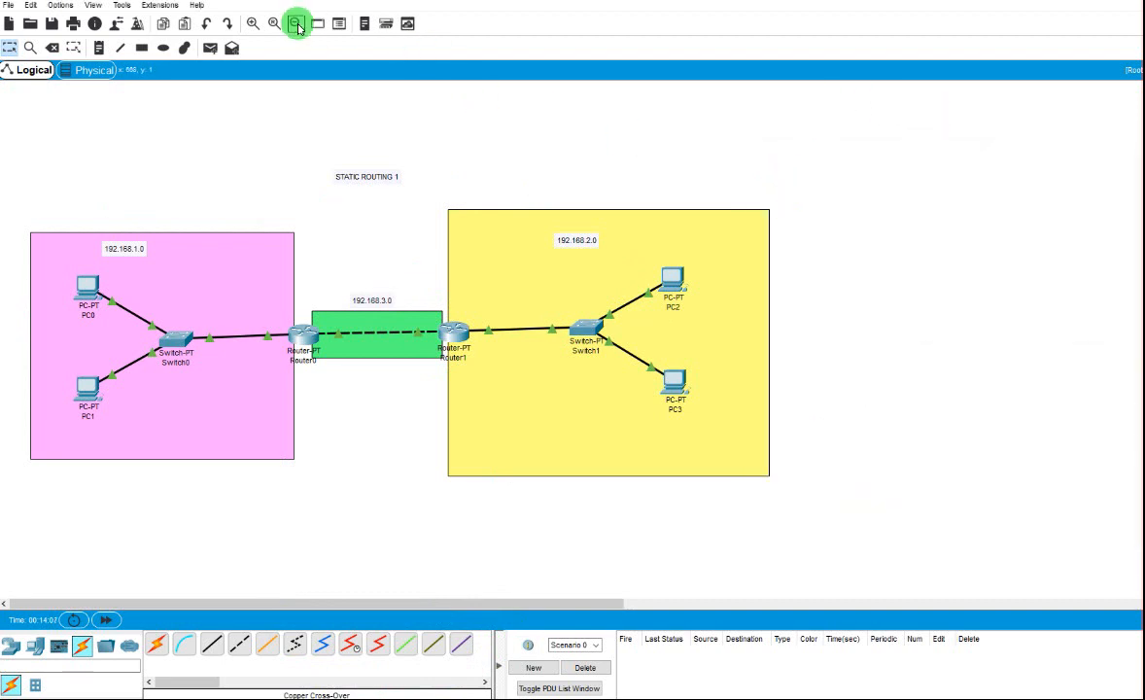
Test cross-subnet connectivity by sending a simple PDU from PC0 to PC2 twice, and clear the scenario's PDU list.
left_click(211, 48)
left_click(89, 285)
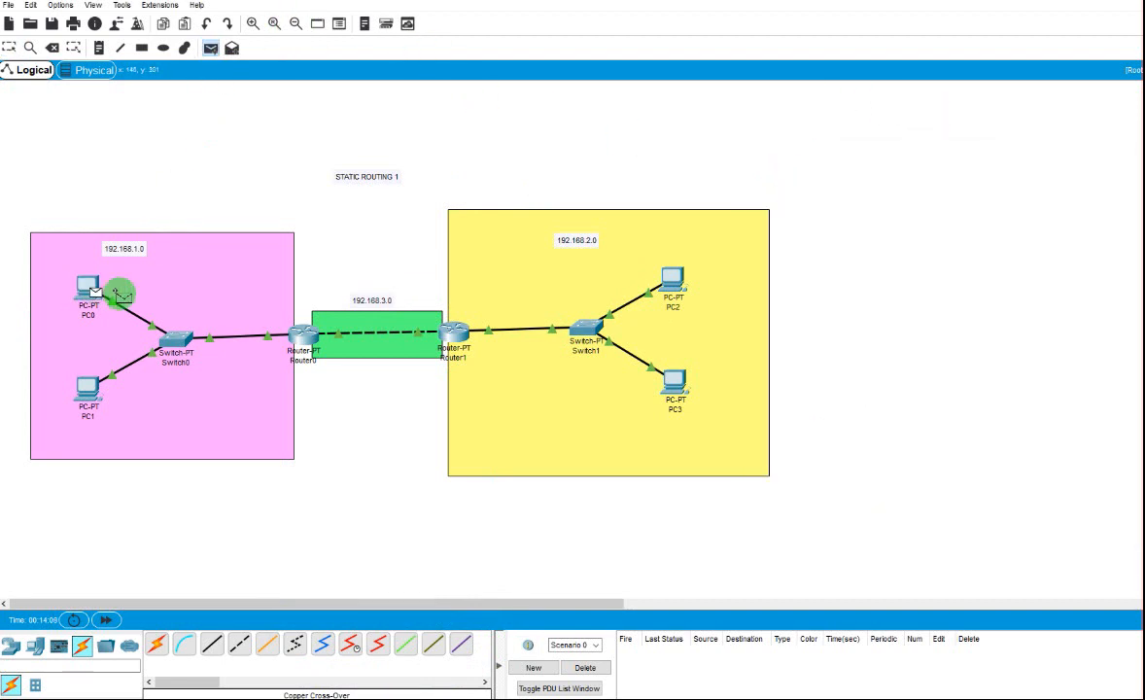
left_click(672, 285)
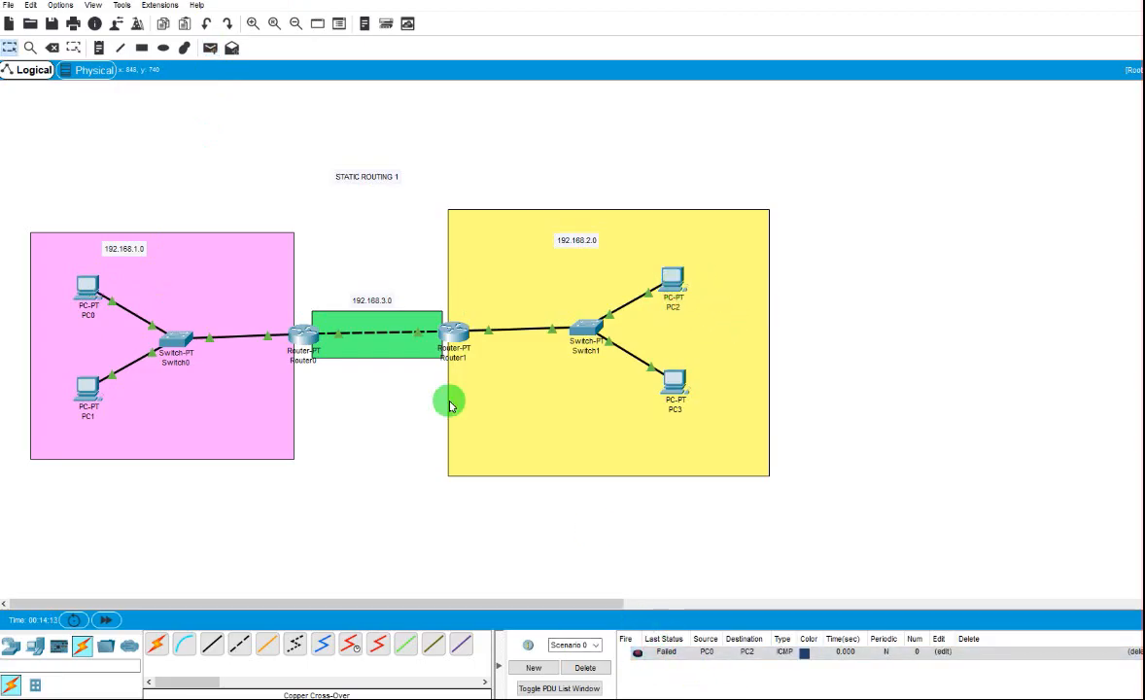
left_click(85, 286)
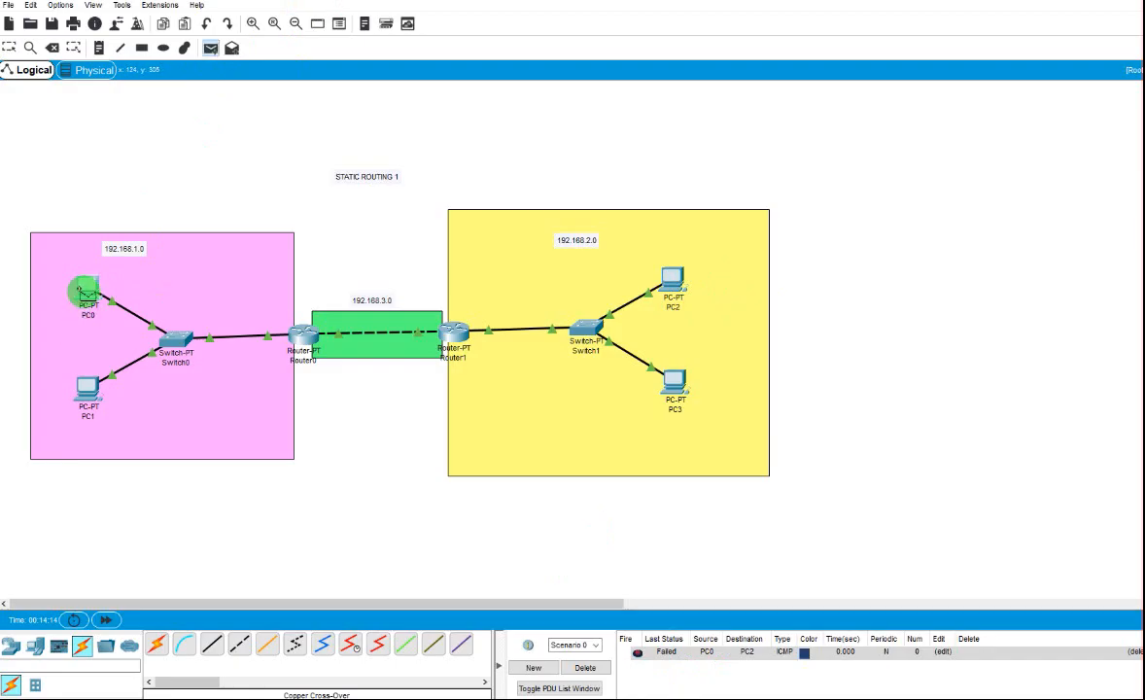
left_click(672, 279)
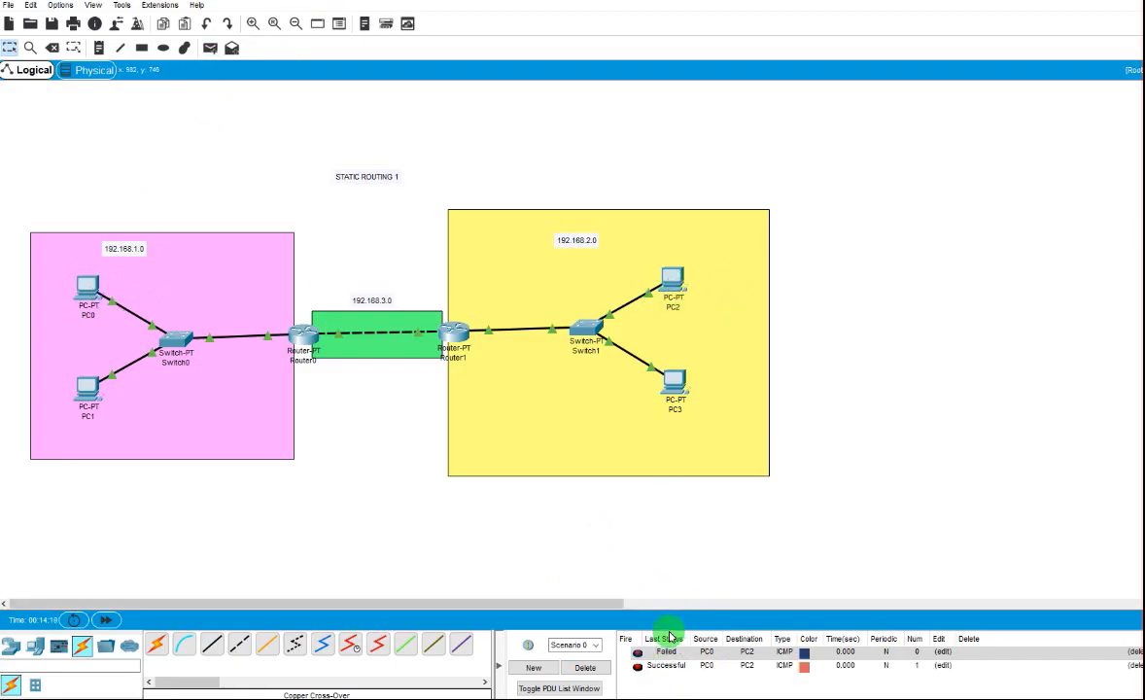
left_click(585, 668)
Send a simple PDU from PC2 to PC1 twice, and clear the scenario's PDU list.
left_click(210, 48)
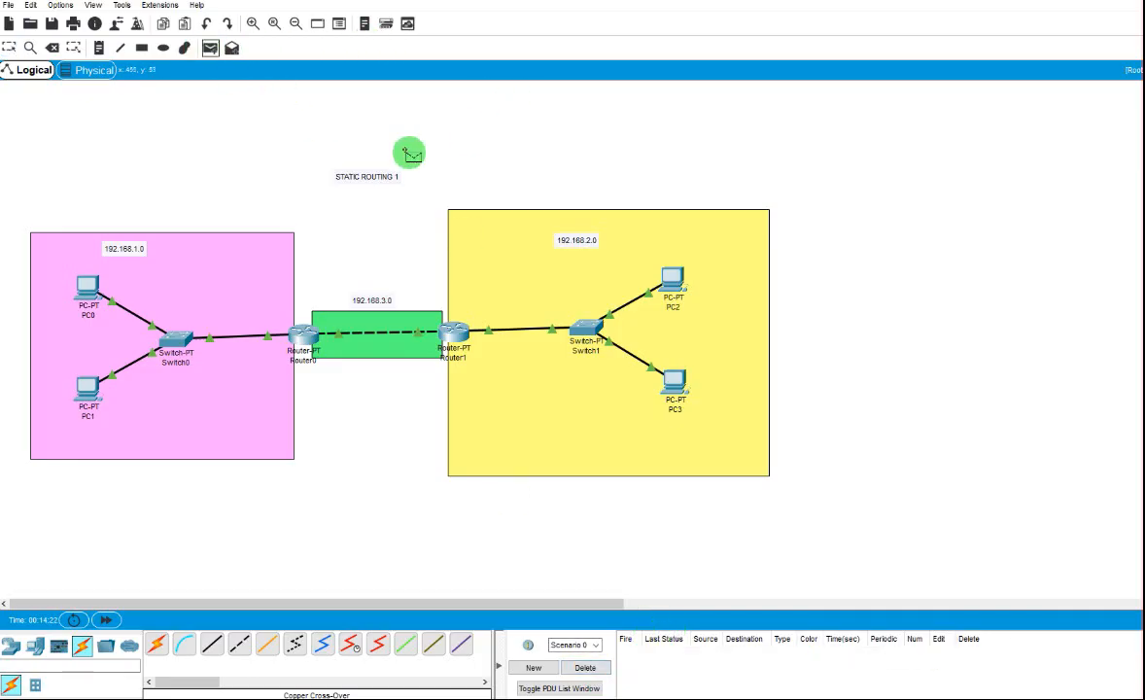
left_click(669, 282)
left_click(88, 389)
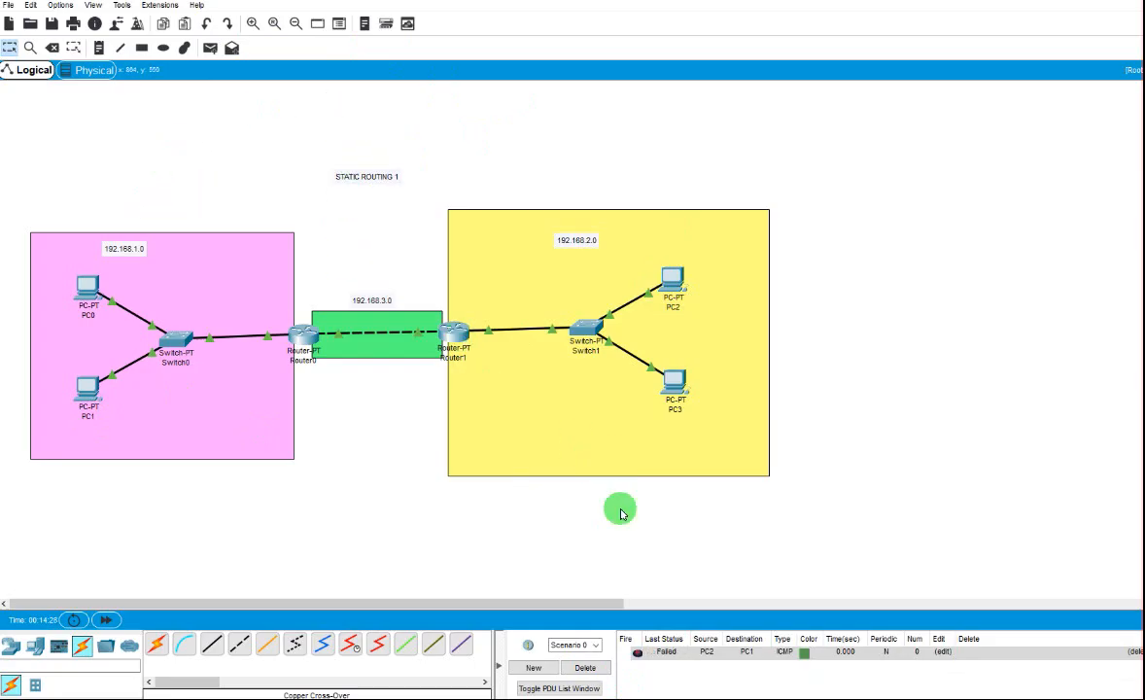
left_click(210, 46)
left_click(672, 280)
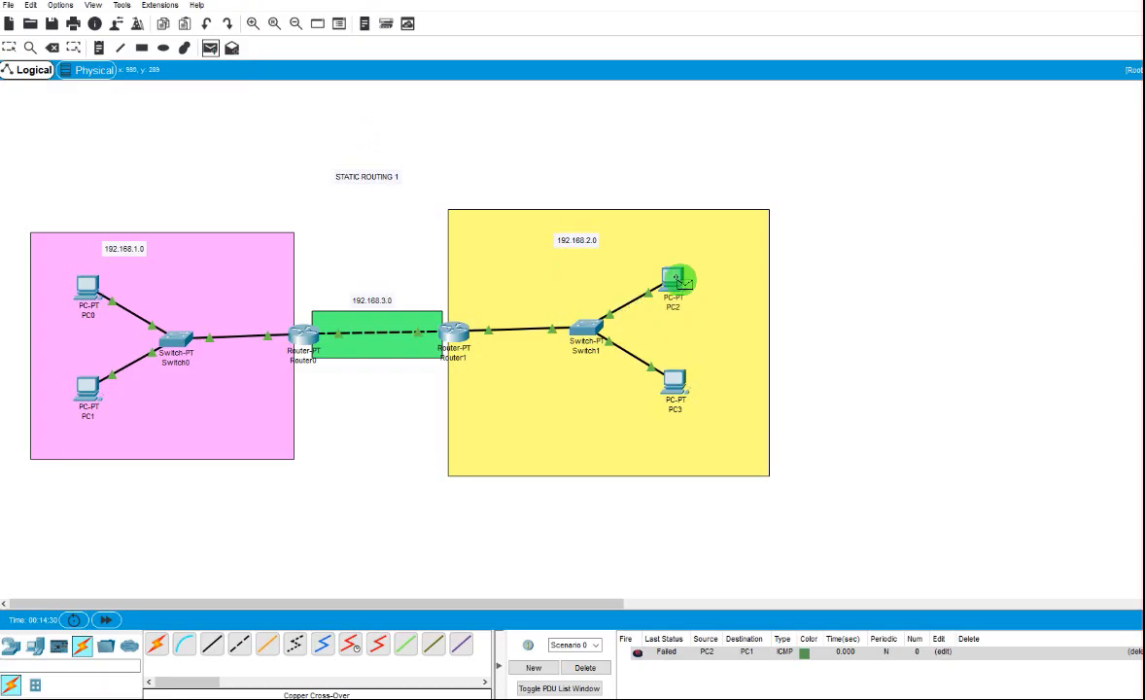
left_click(87, 387)
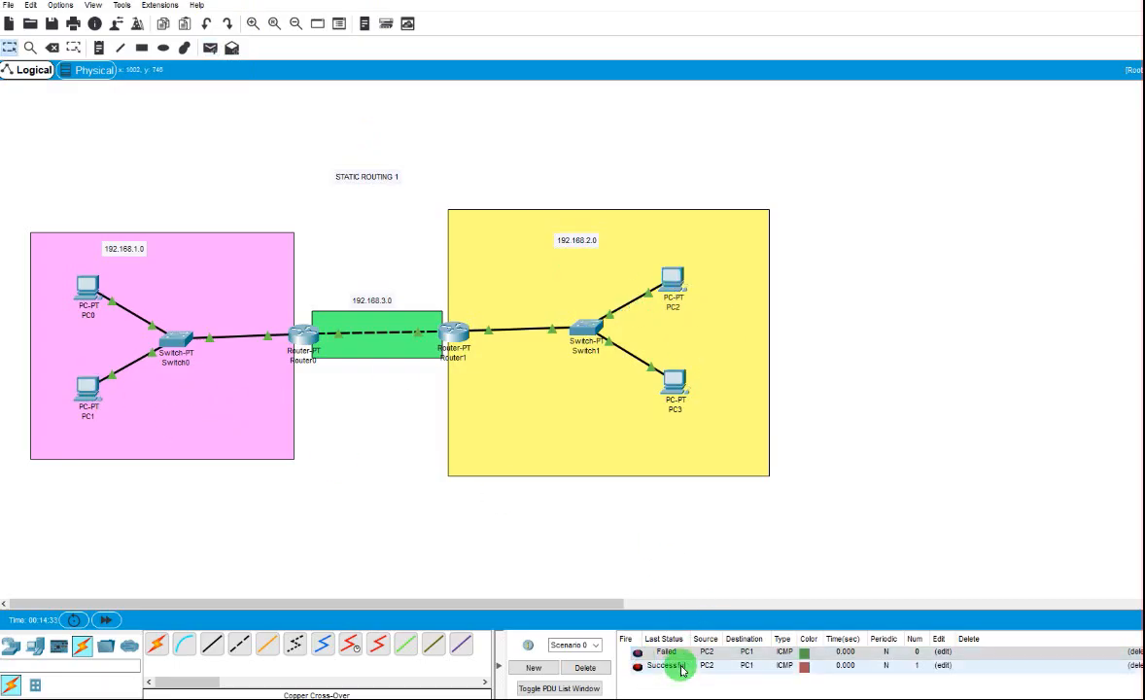
left_click(586, 667)
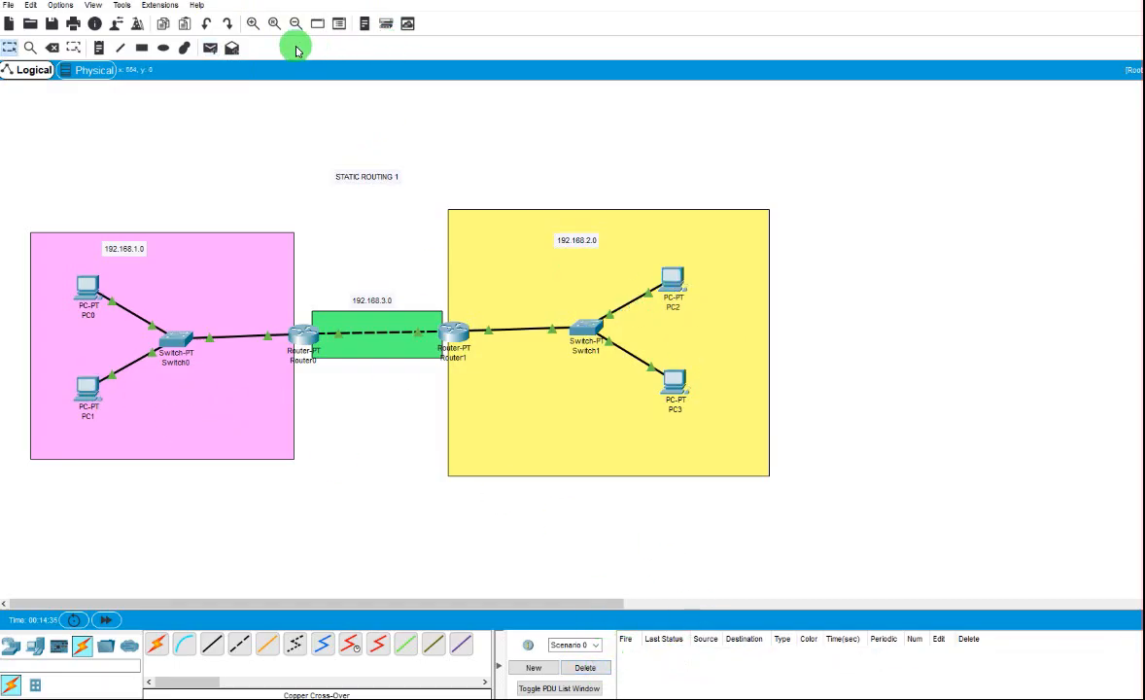
Send simple PDUs from PC3 to PC1 and from PC2 to PC0.
left_click(210, 47)
left_click(673, 385)
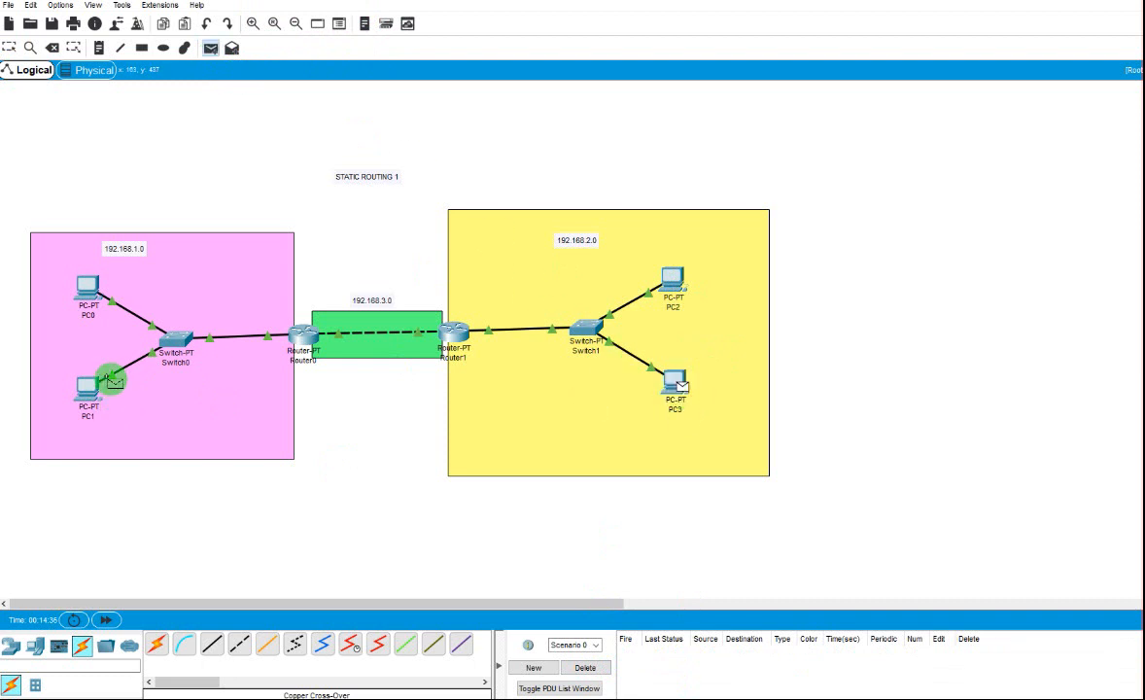
left_click(87, 387)
left_click(210, 46)
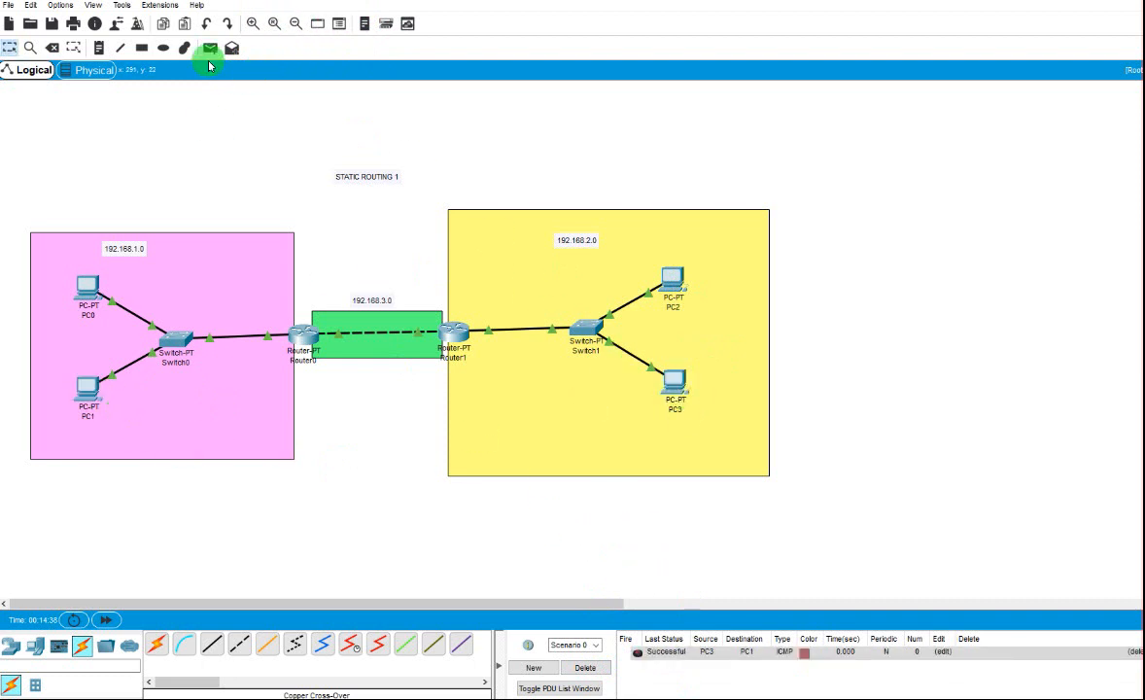
left_click(672, 282)
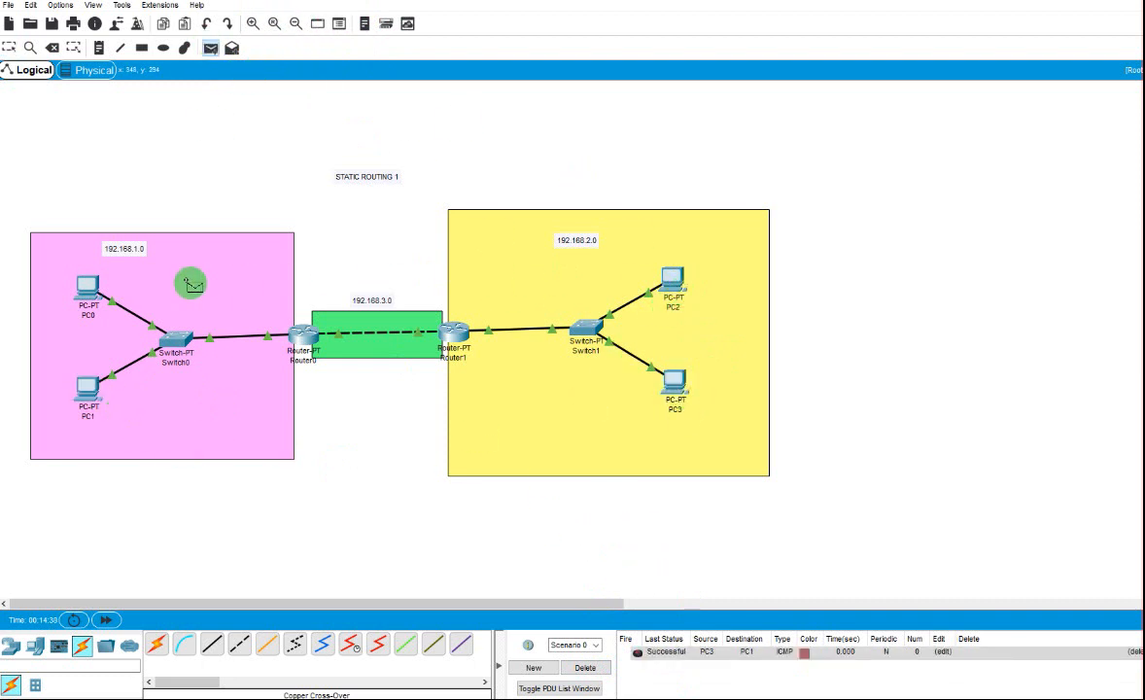
left_click(672, 282)
left_click(92, 288)
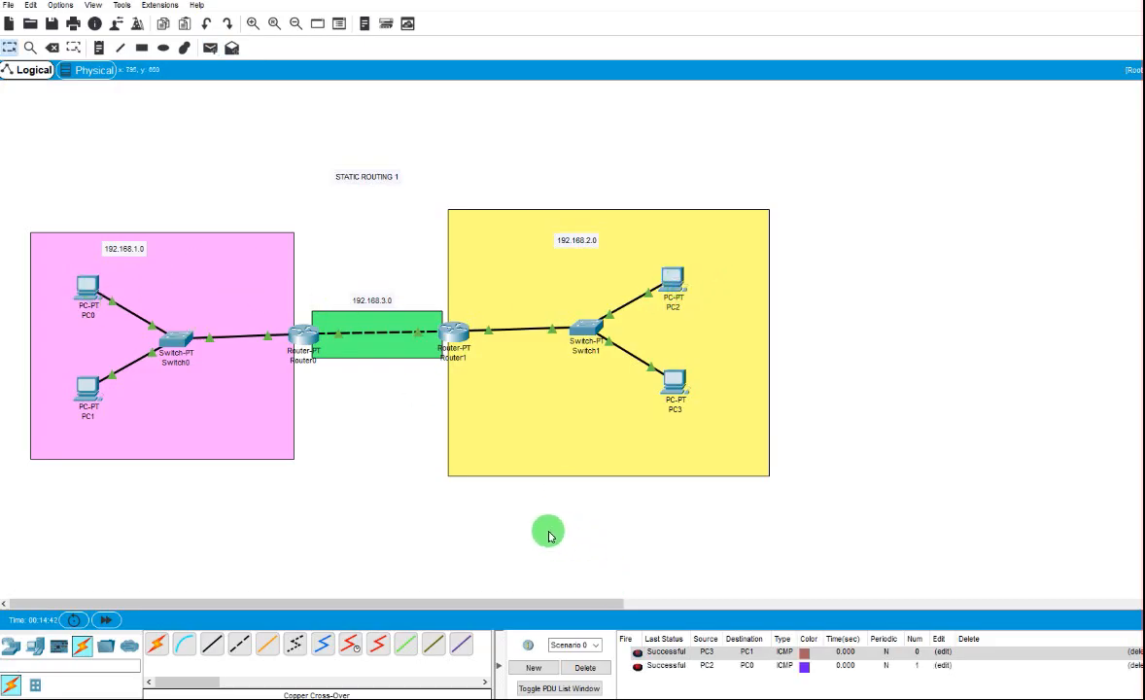